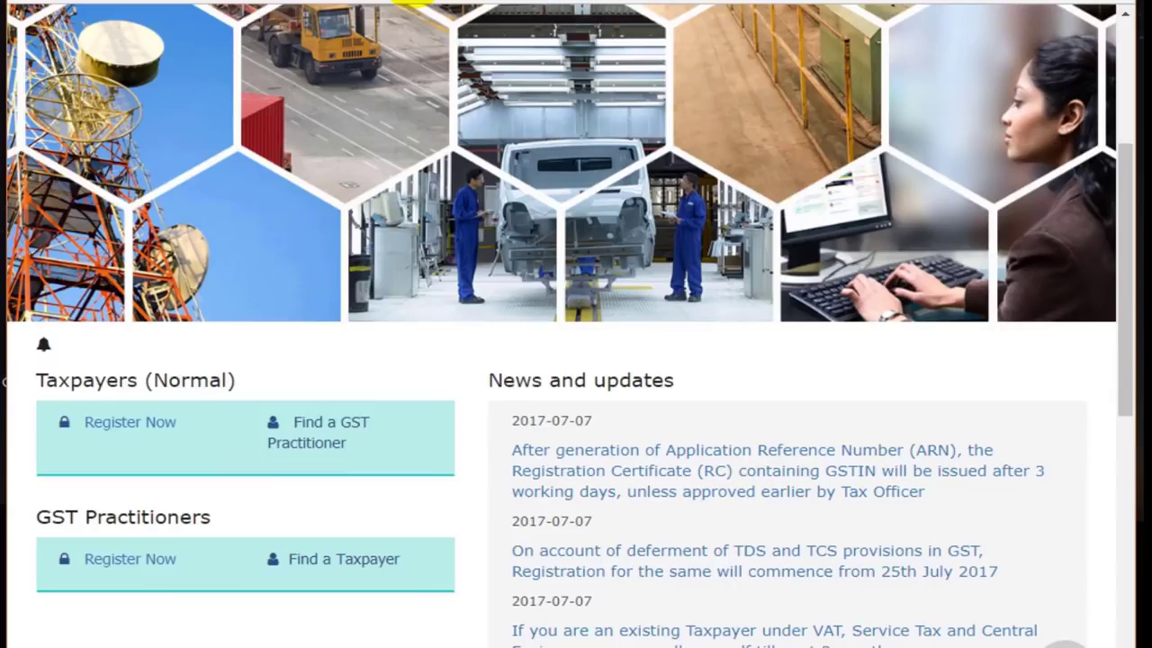
Step: Start a new registration for normal taxpayers and set the applicant type to Taxpayer
click(147, 430)
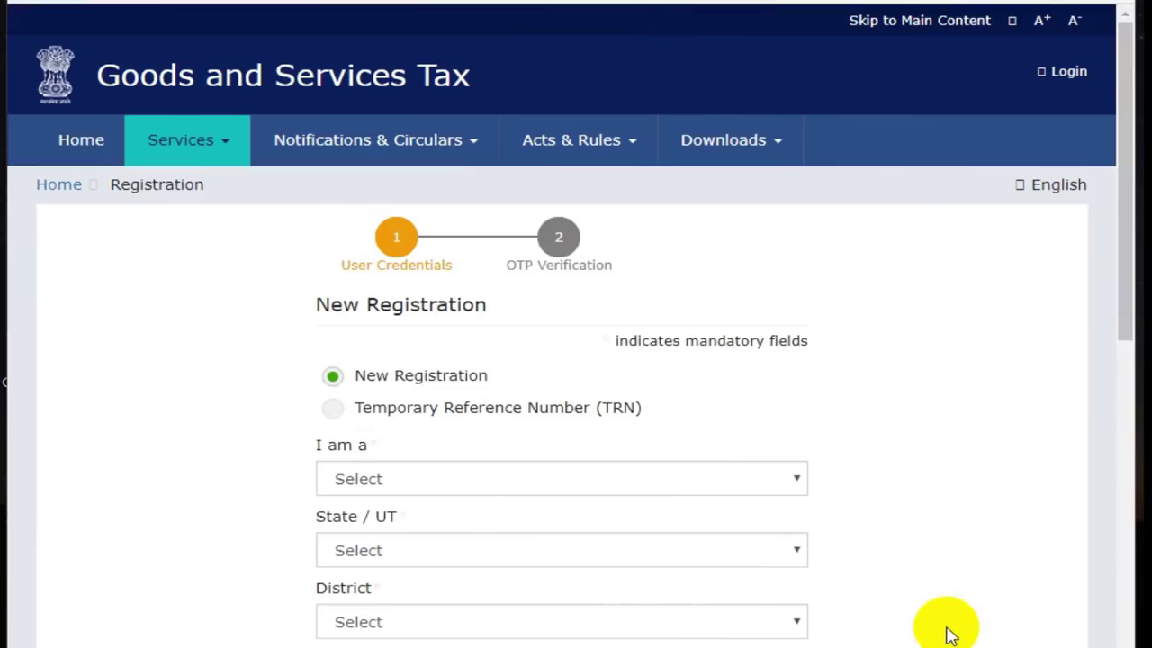
scroll(950, 634, down, 3)
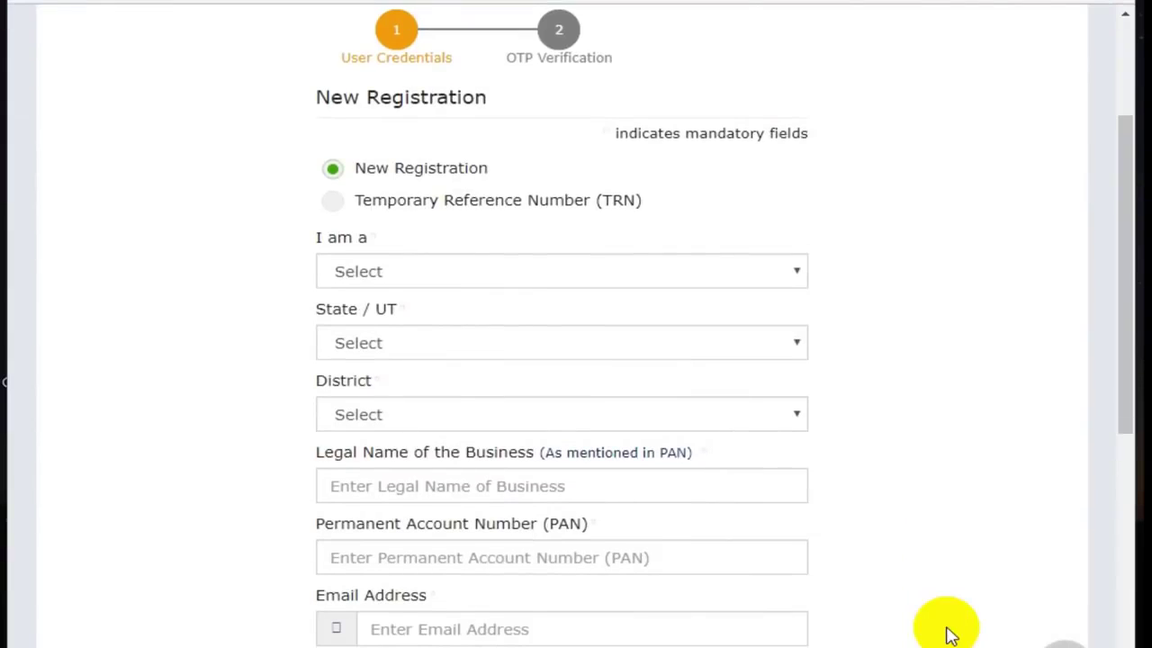
click(491, 274)
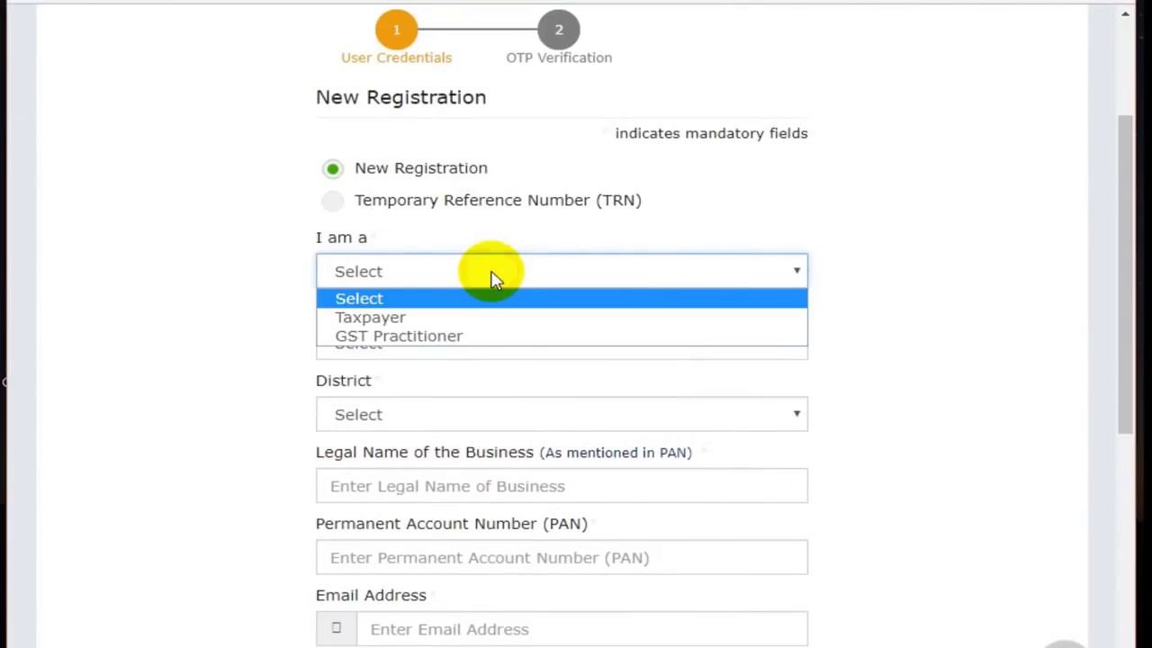
click(491, 324)
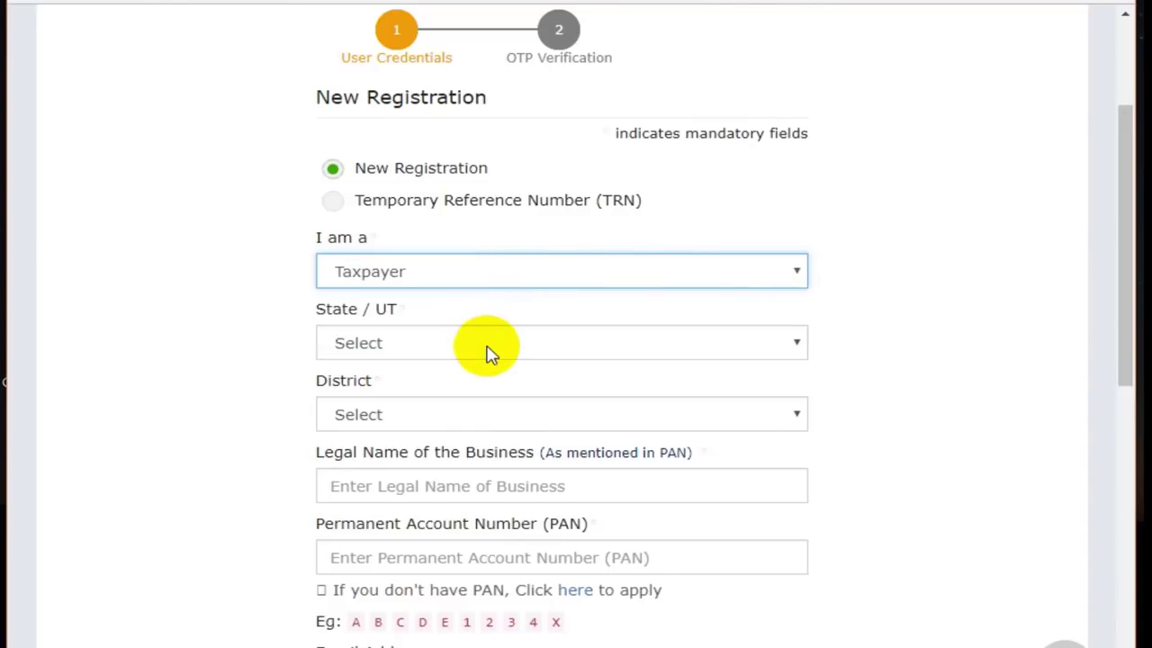
Step: Set the State / UT to Haryana and the district to Sonipat in the new registration form
click(486, 350)
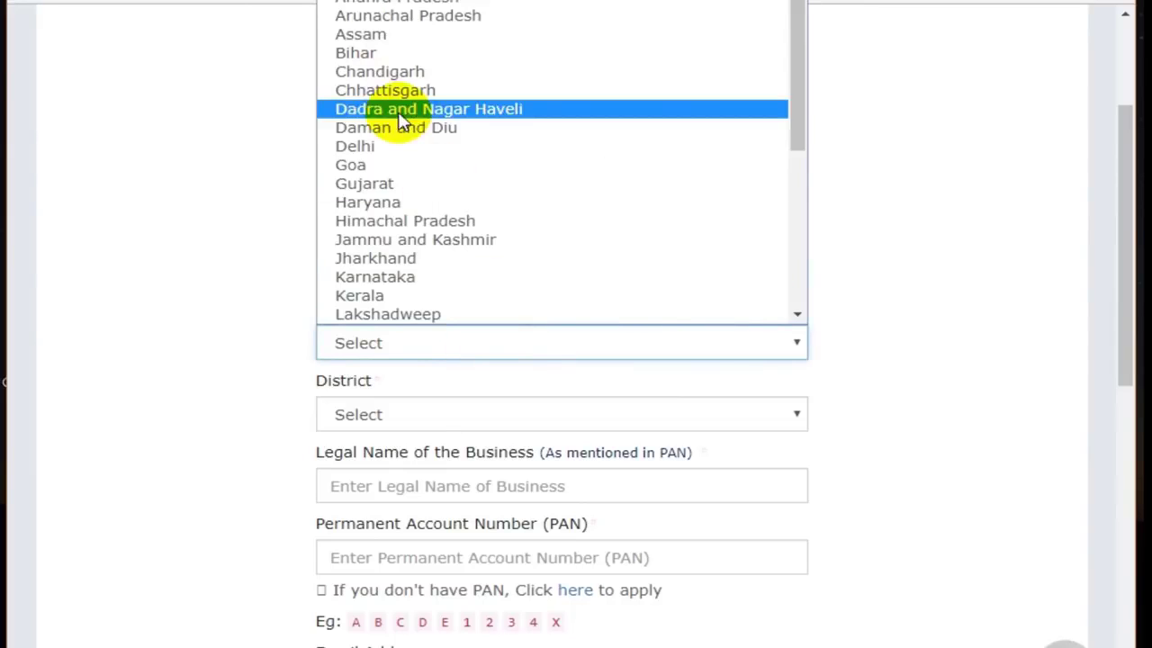
click(396, 205)
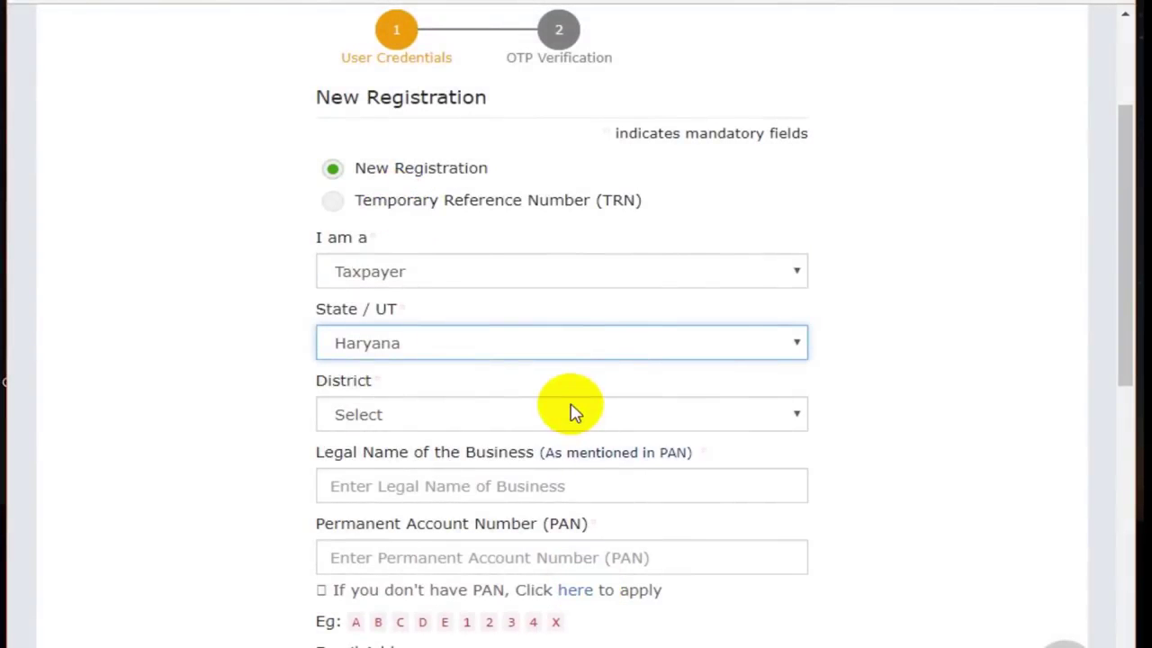
click(573, 413)
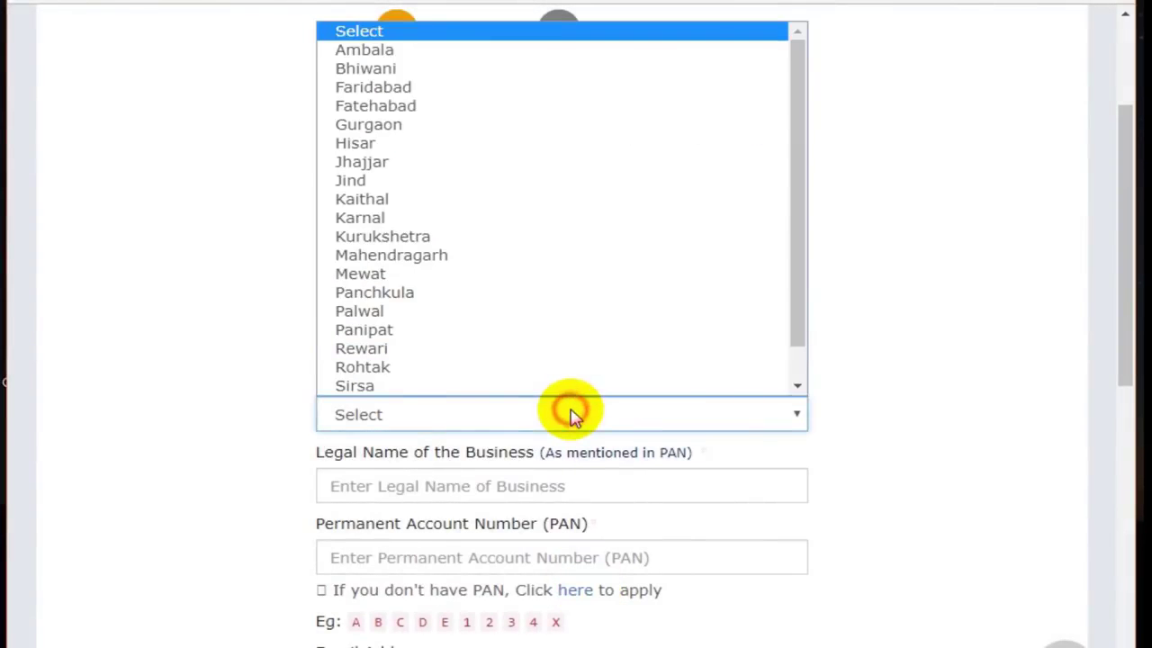
scroll(406, 390, down, 1)
click(406, 391)
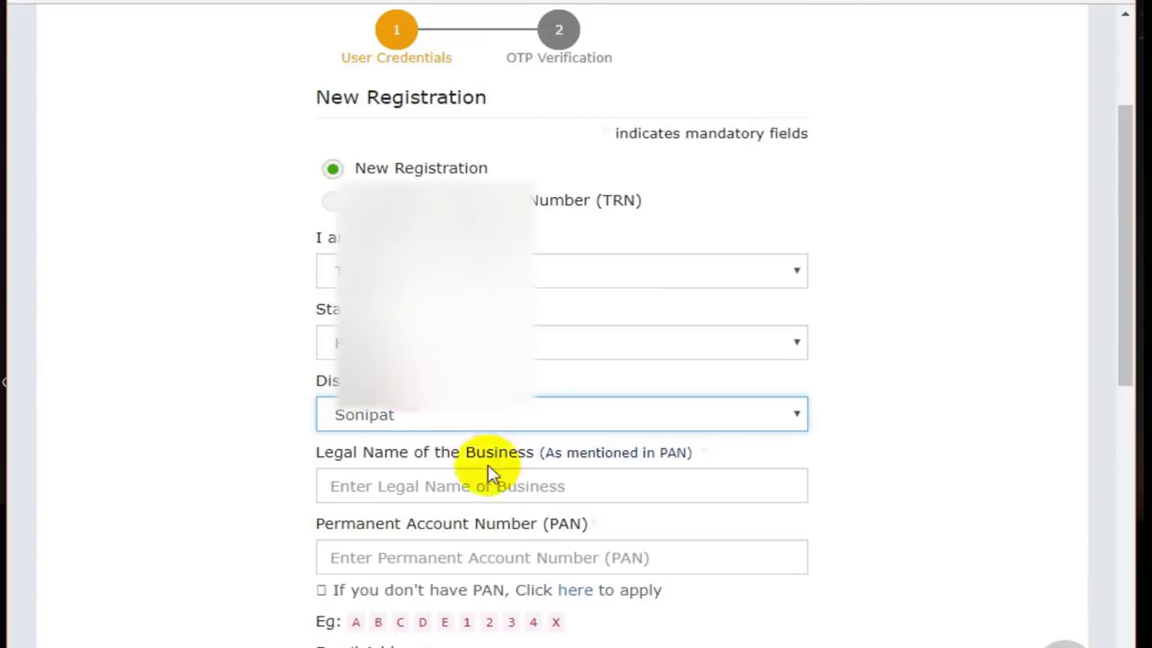
Step: Enter the legal name of the business and its Permanent Account Number (PAN)
click(513, 486)
scroll(522, 485, down, 1)
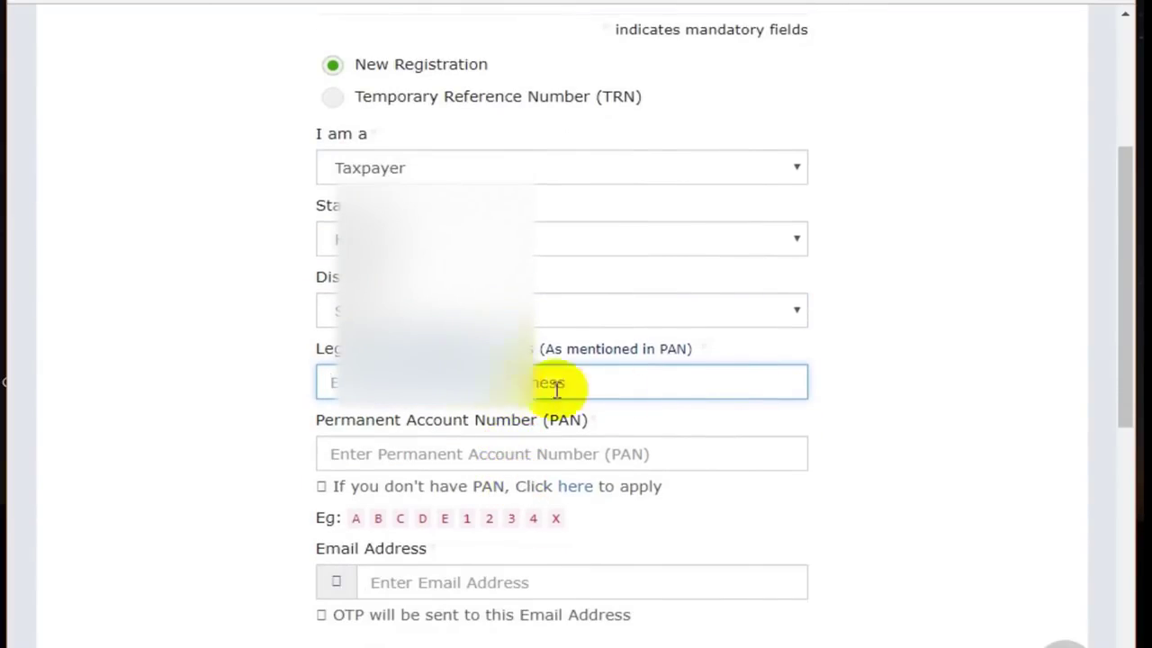
click(666, 381)
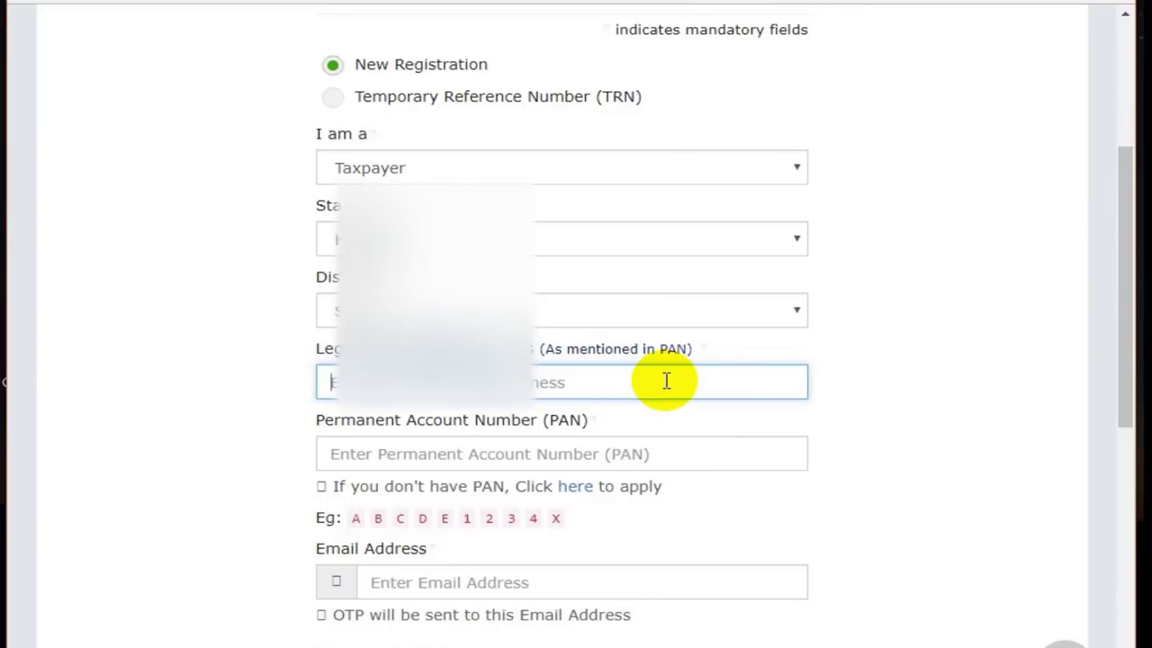
text(S)
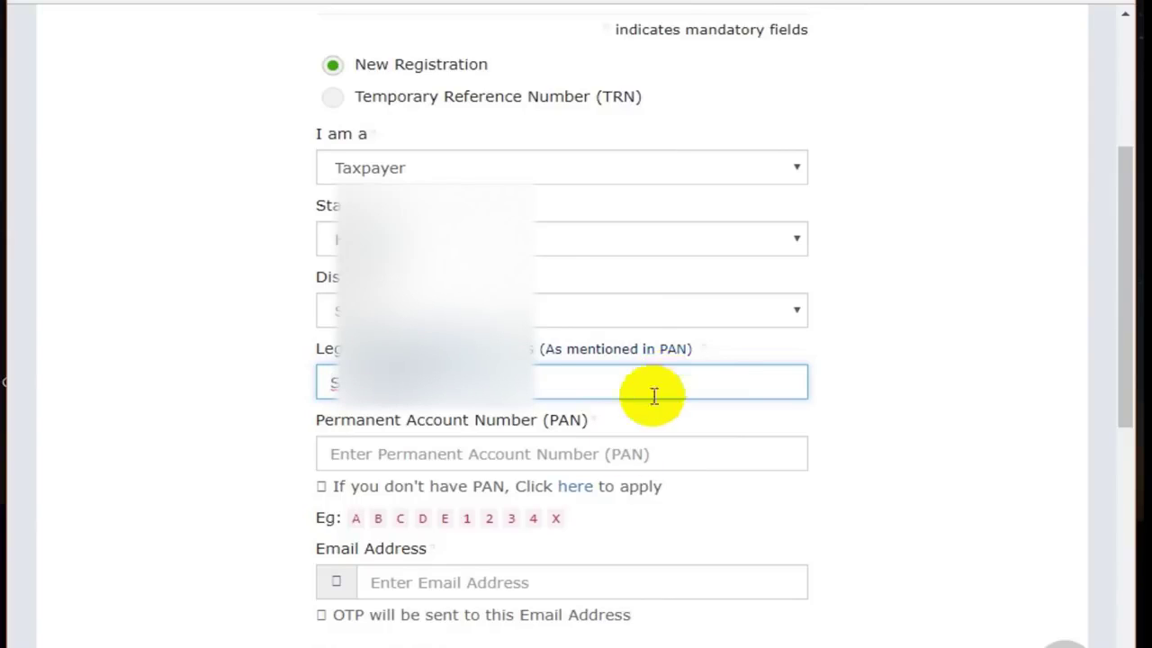
click(617, 450)
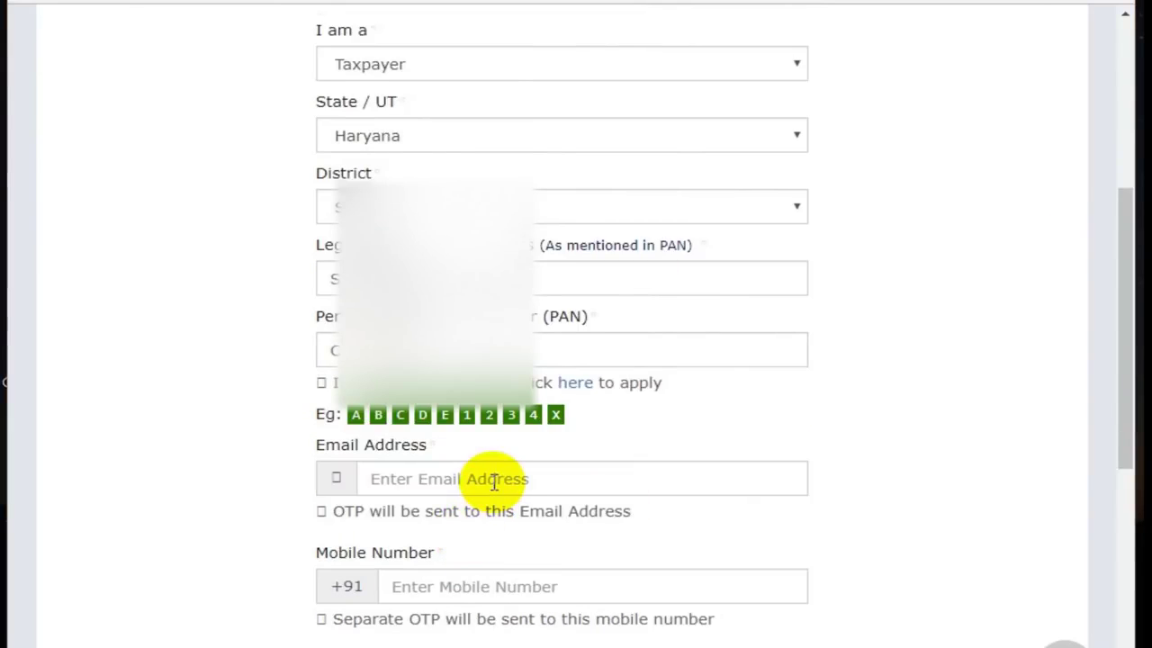
Step: Fill in the email address, mobile number and CAPTCHA characters, and submit the user credentials
click(494, 482)
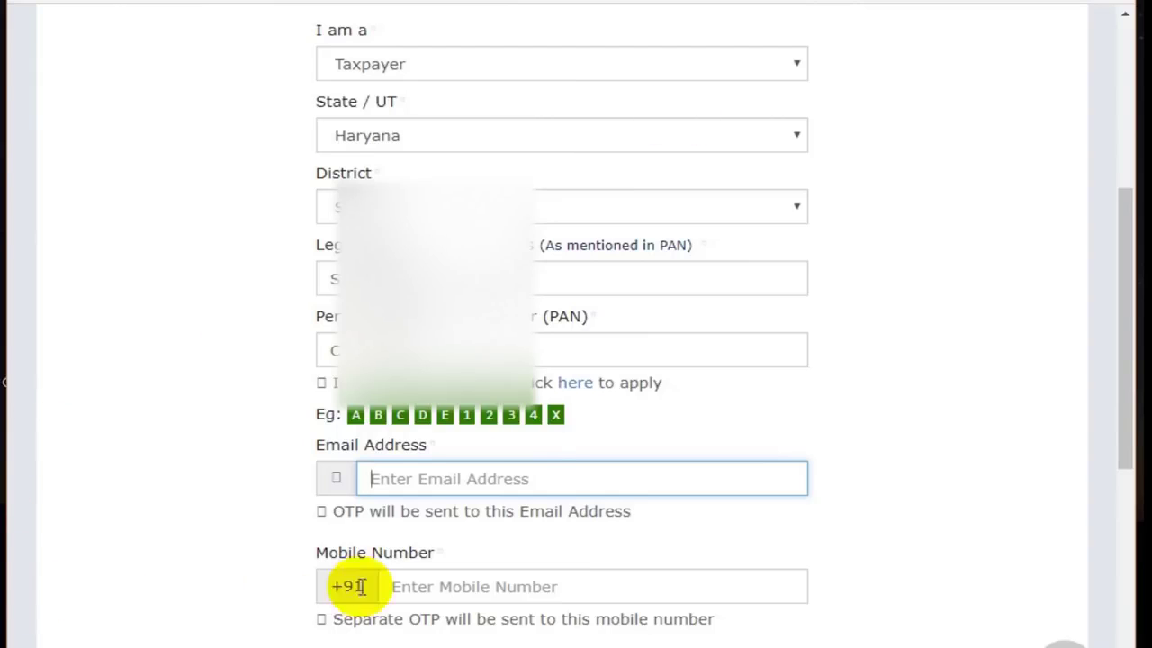
click(453, 589)
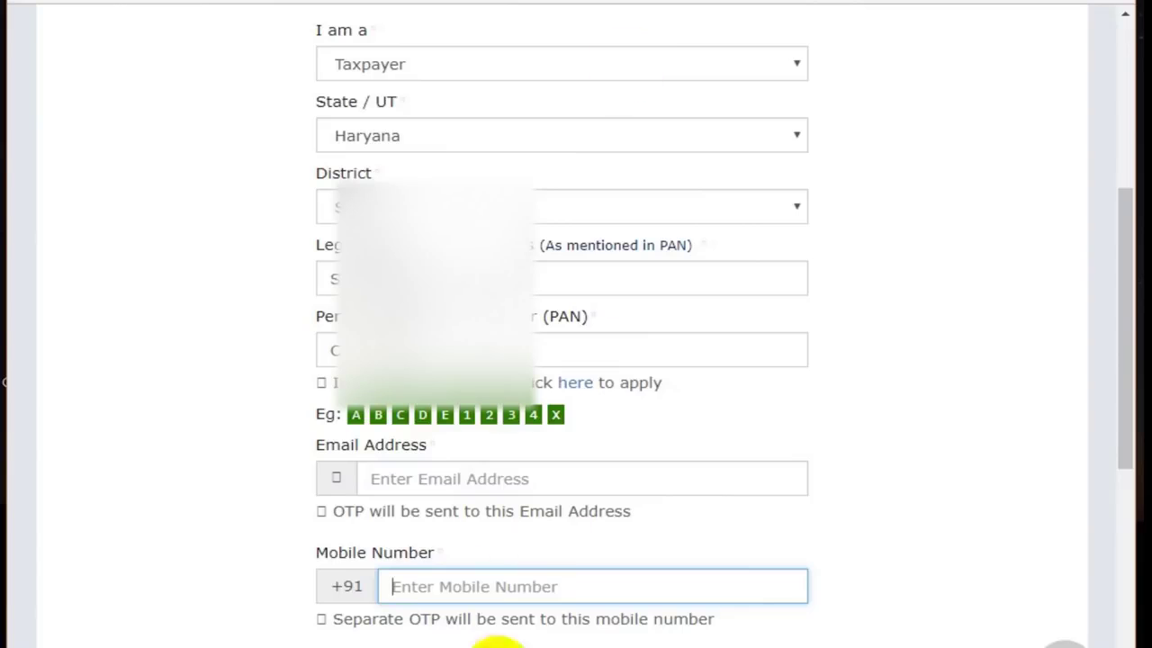
click(464, 483)
click(474, 586)
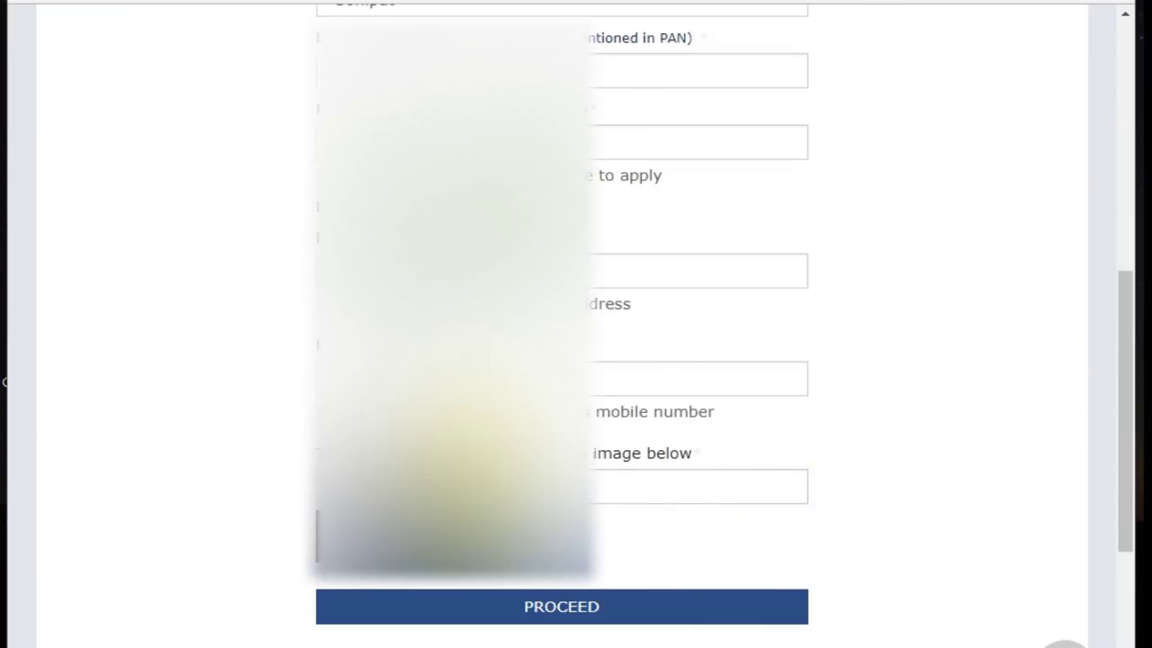
scroll(784, 547, up, 3)
scroll(784, 548, up, 1)
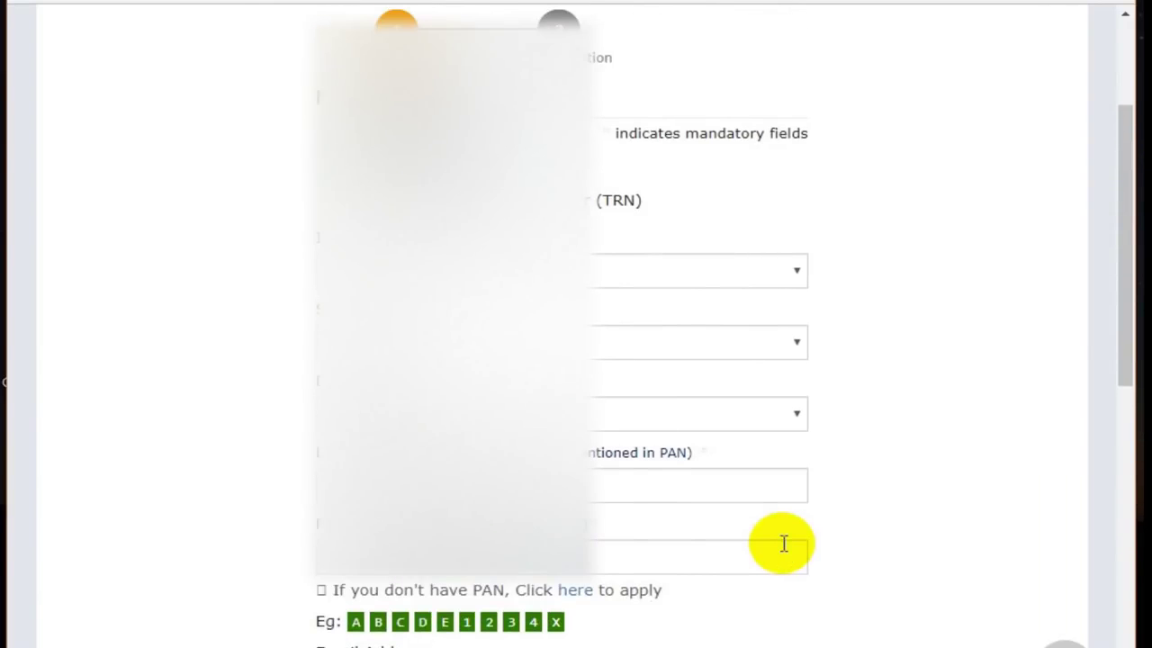
scroll(784, 543, down, 8)
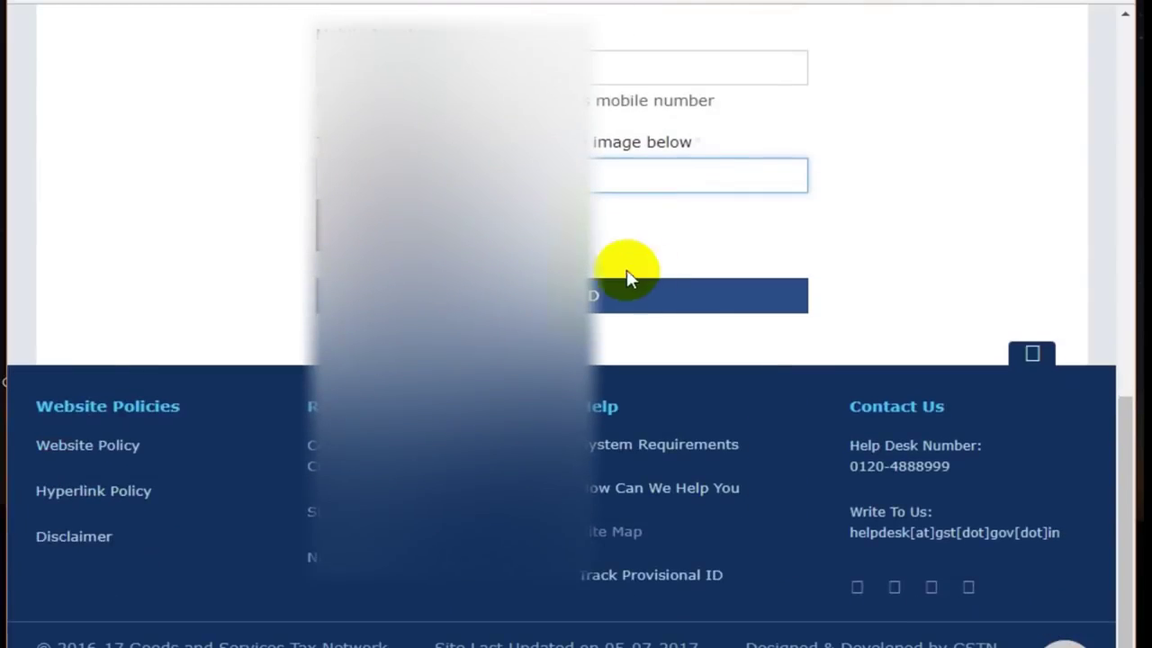
click(638, 297)
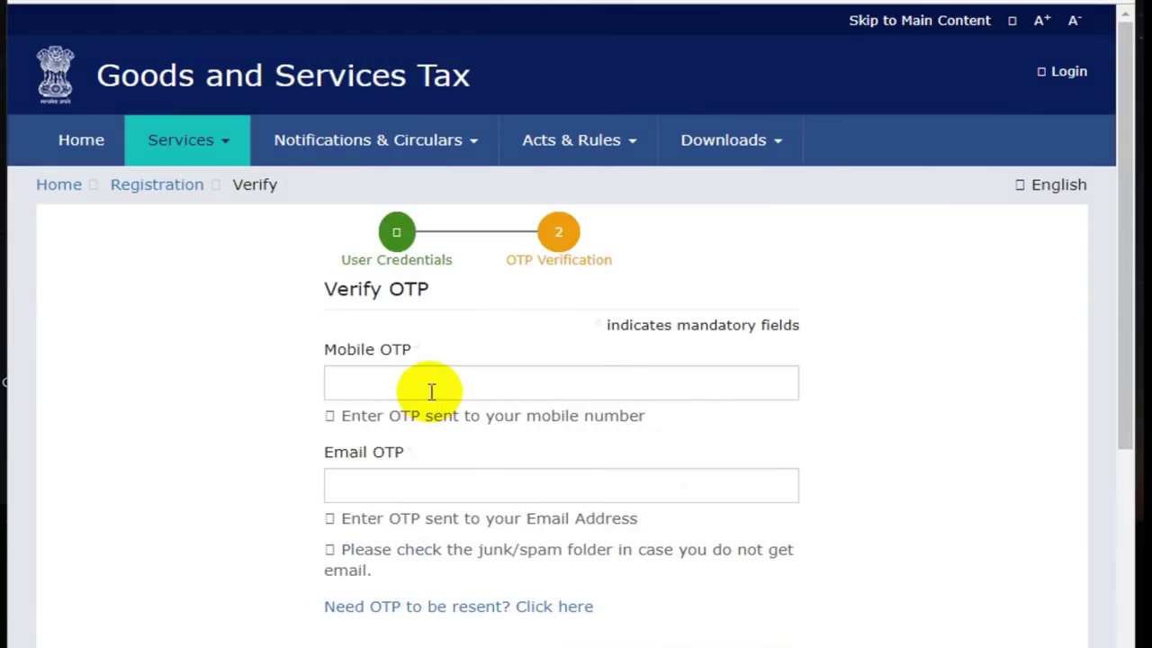
Step: Enter the mobile OTP and the email OTP and submit them for verification
click(432, 392)
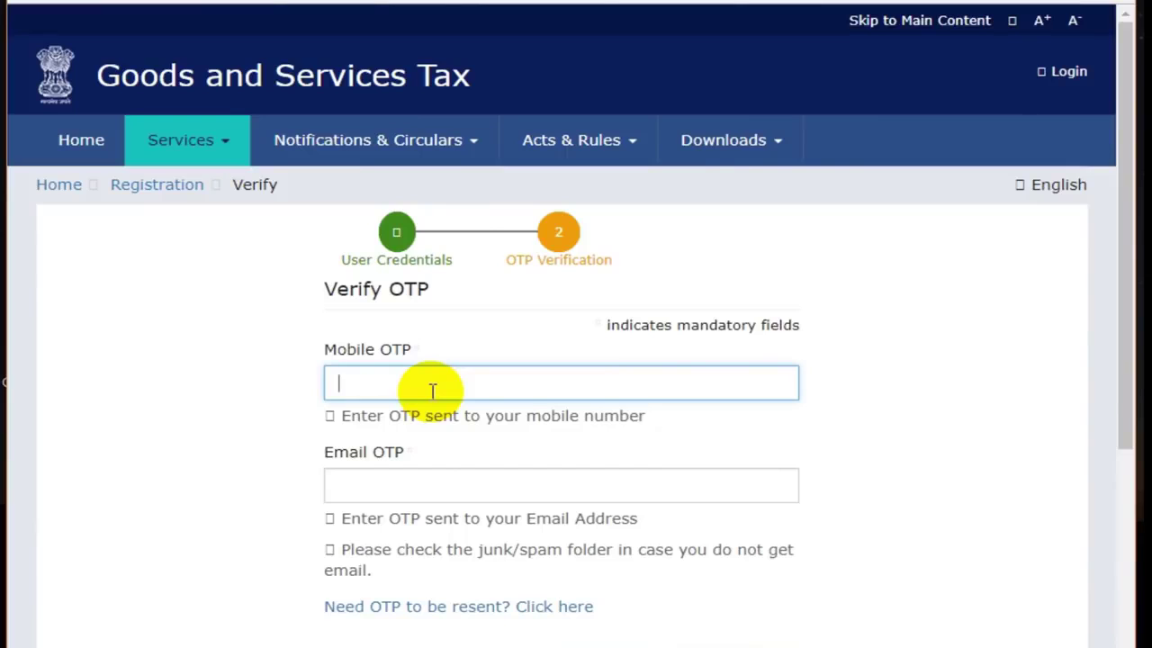
click(370, 492)
click(372, 378)
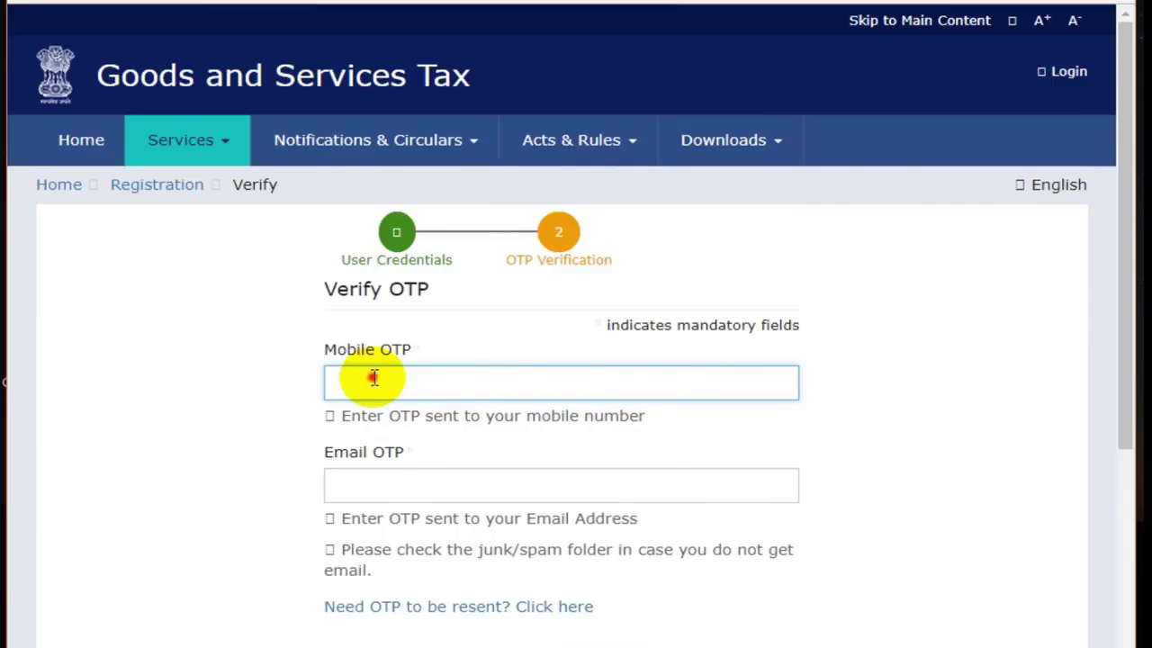
click(377, 487)
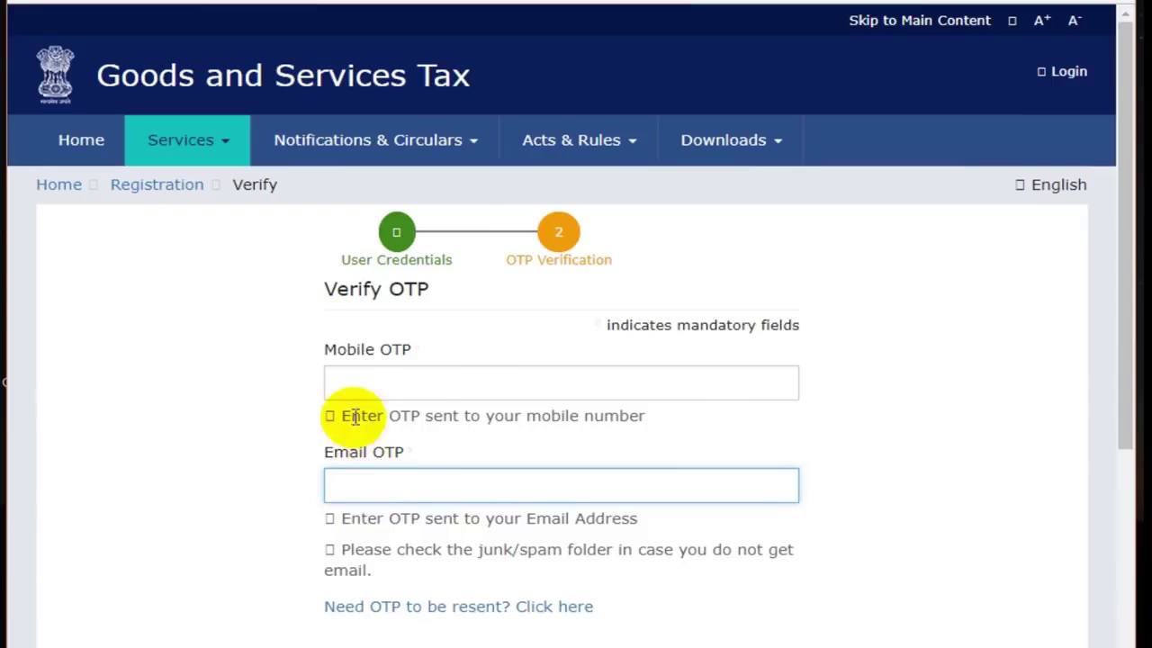
click(369, 377)
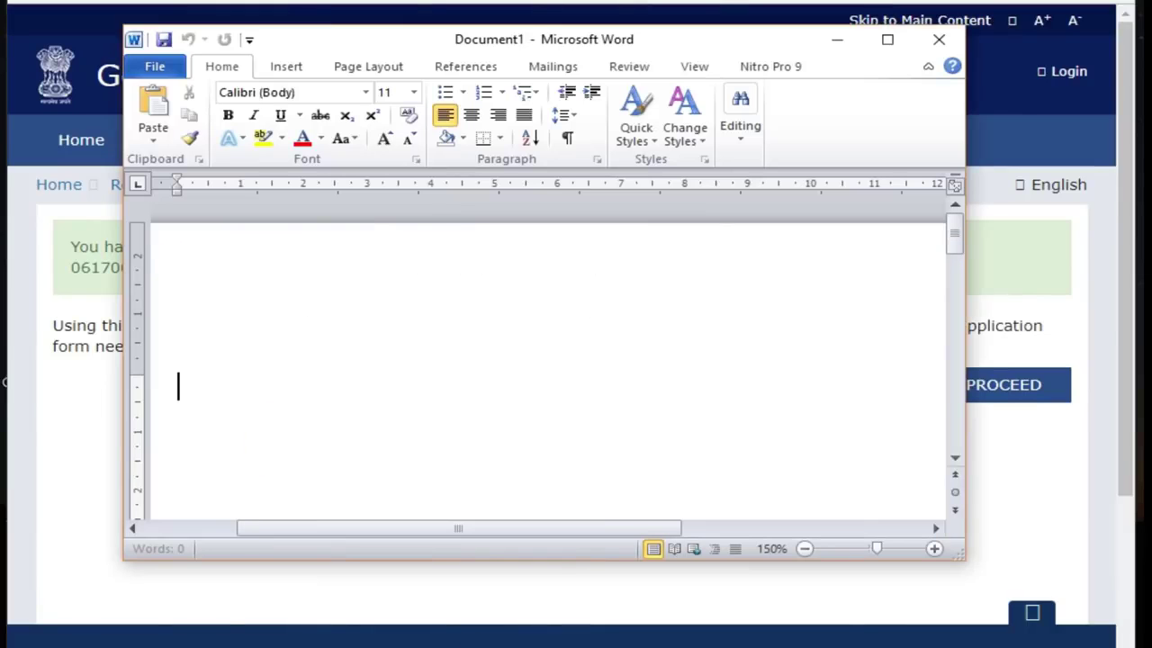
Step: In Microsoft Word, paste the captured TRN confirmation page into the blank document and maximize the window
key(ctrl+v)
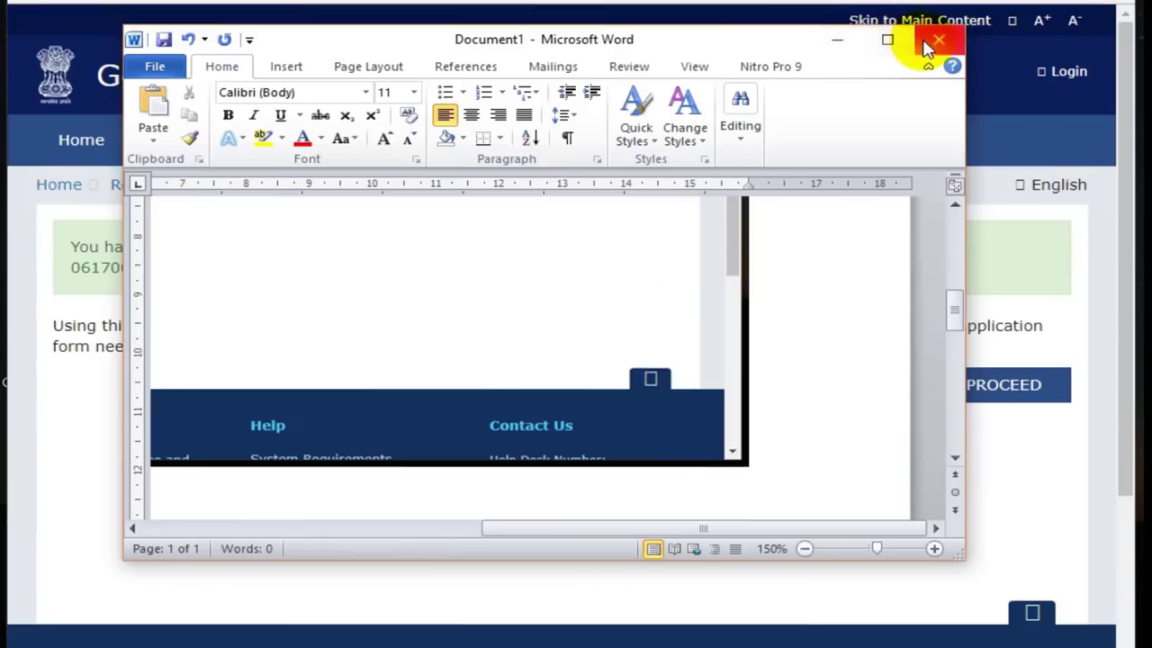
click(888, 39)
scroll(577, 360, left, 10)
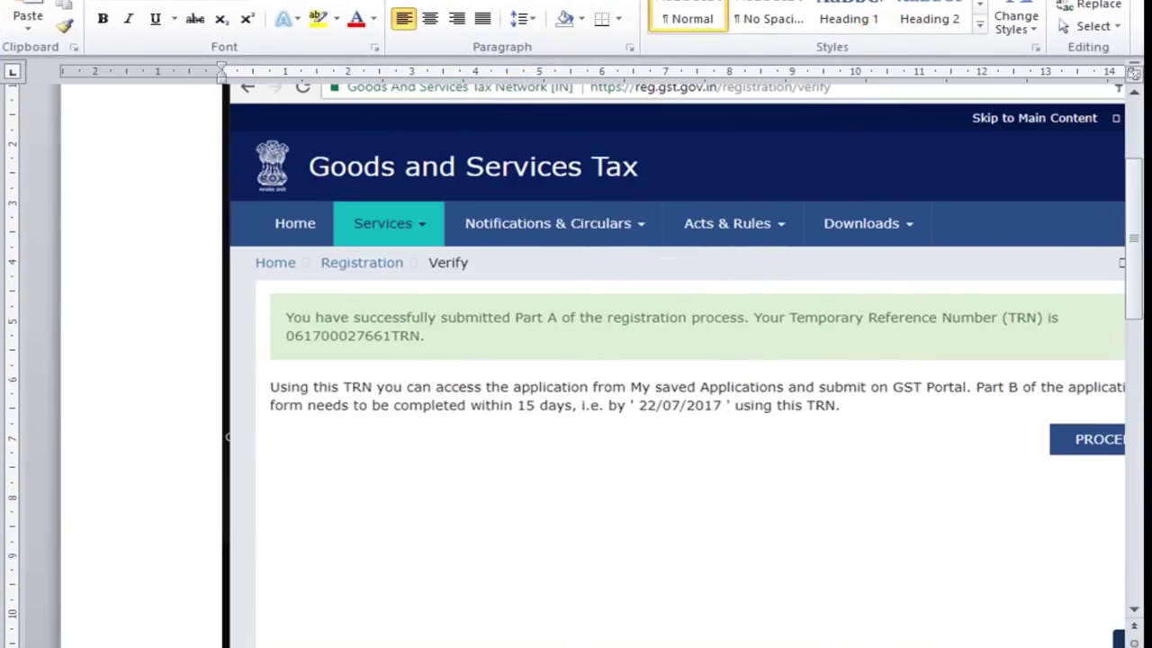
click(536, 506)
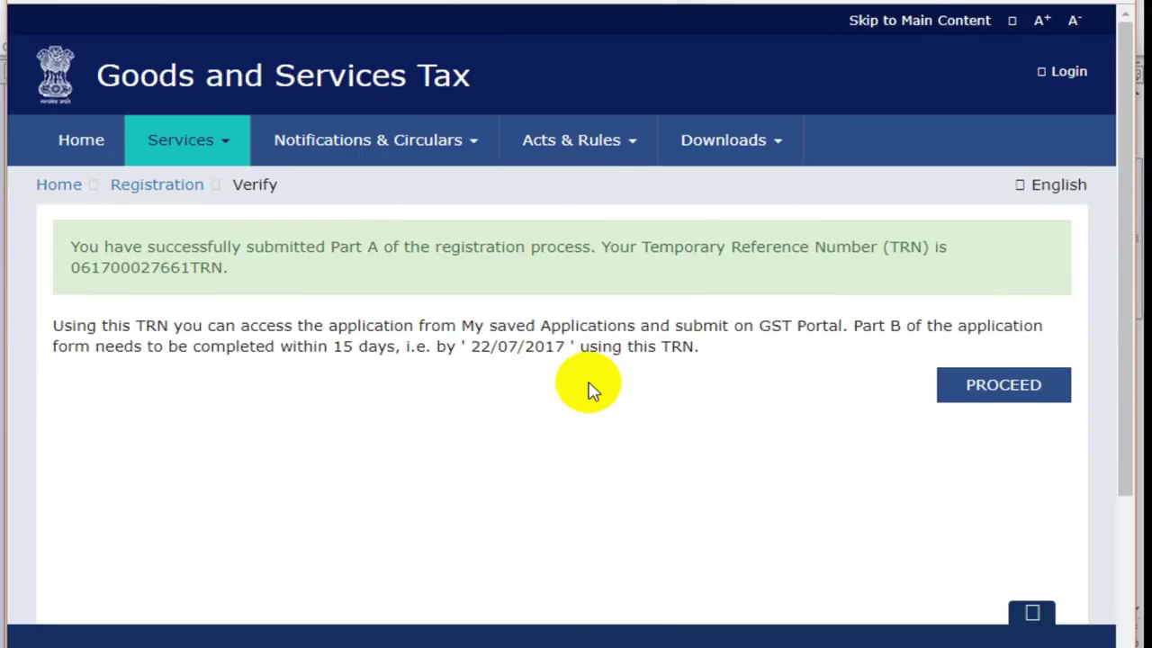
Step: Proceed to the Temporary Reference Number (TRN) form, enter the TRN and the CAPTCHA characters, and submit it
click(1008, 385)
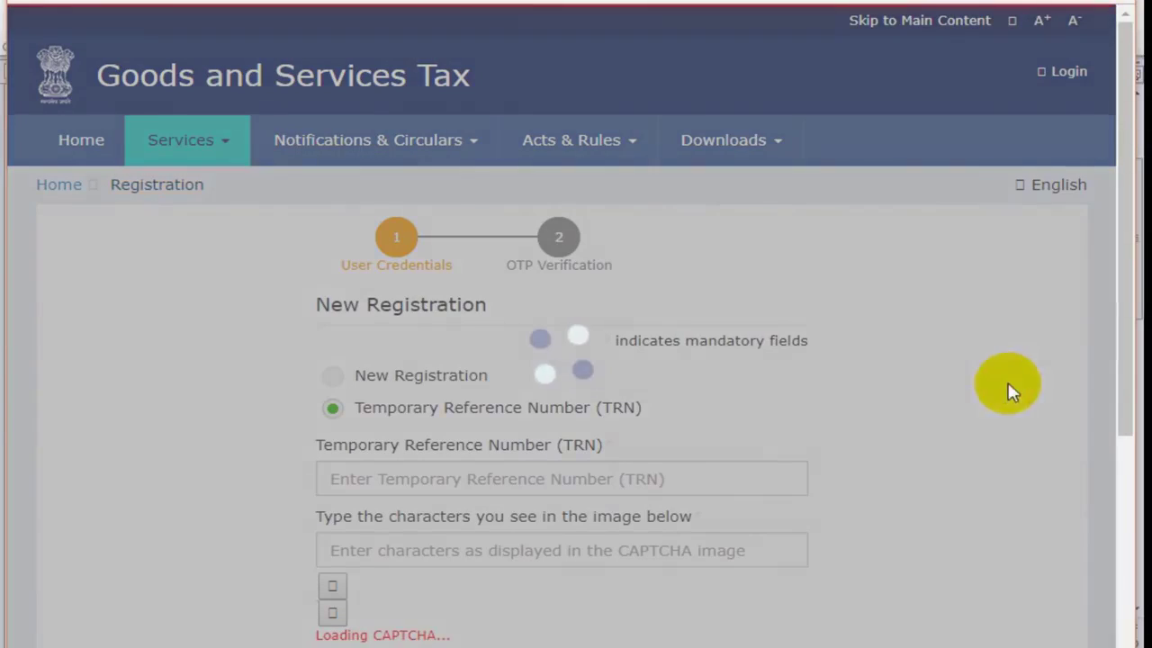
scroll(21, 329, down, 1)
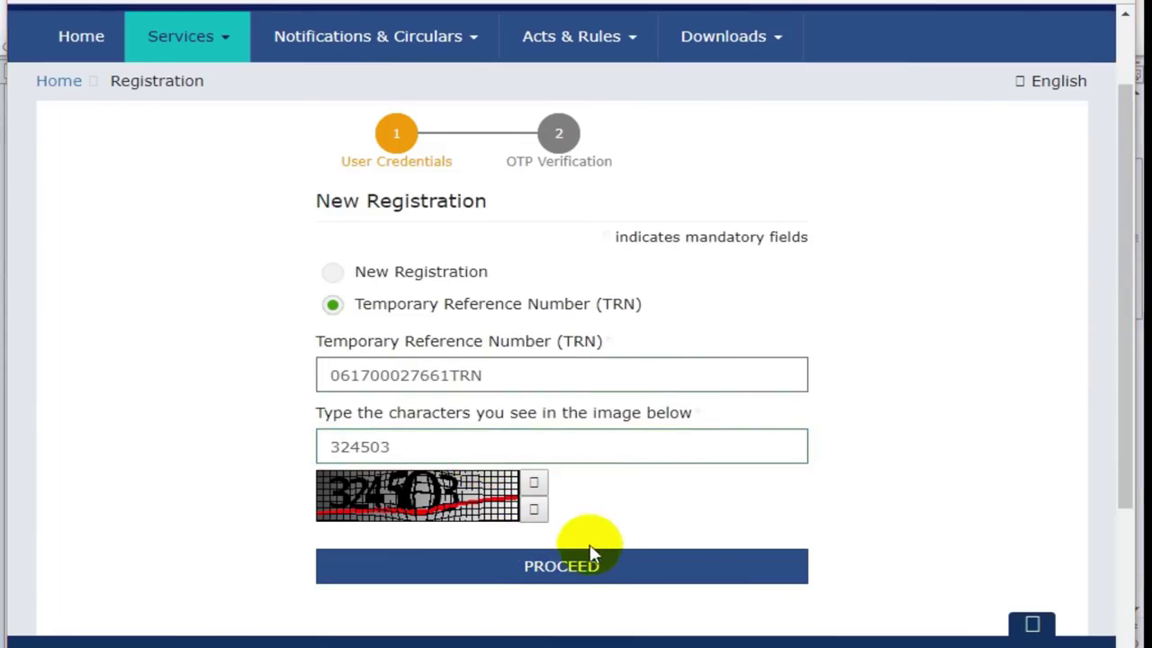
click(576, 569)
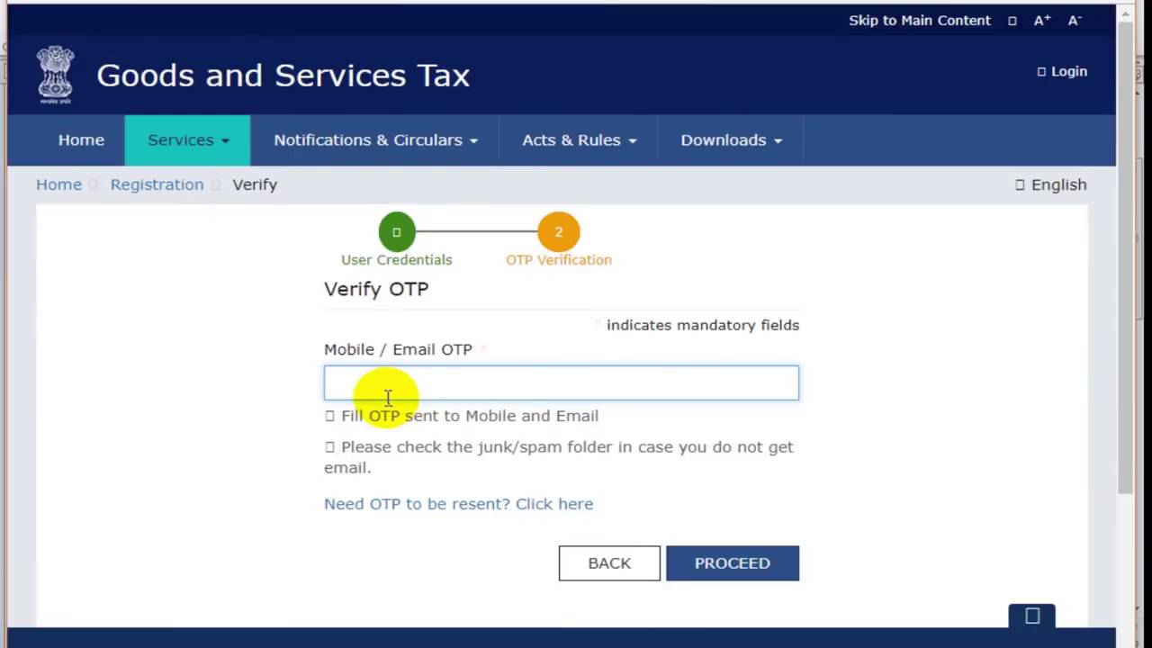
Step: Enter the one-time password in the Mobile / Email OTP field and submit it
click(342, 384)
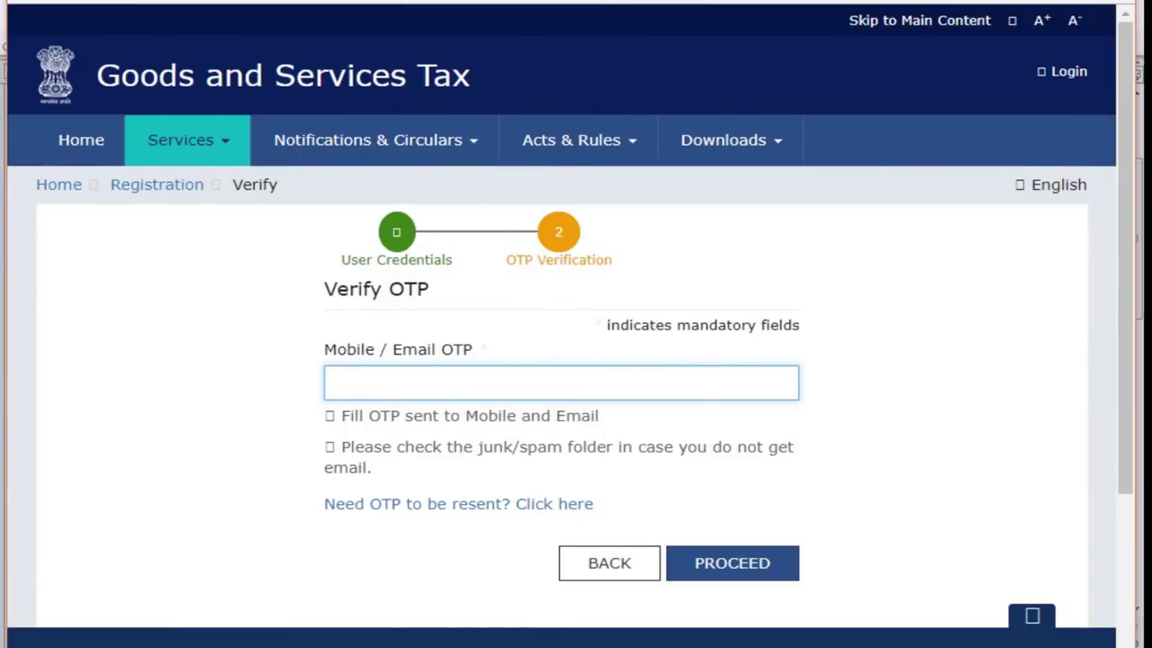
key(ctrl+v)
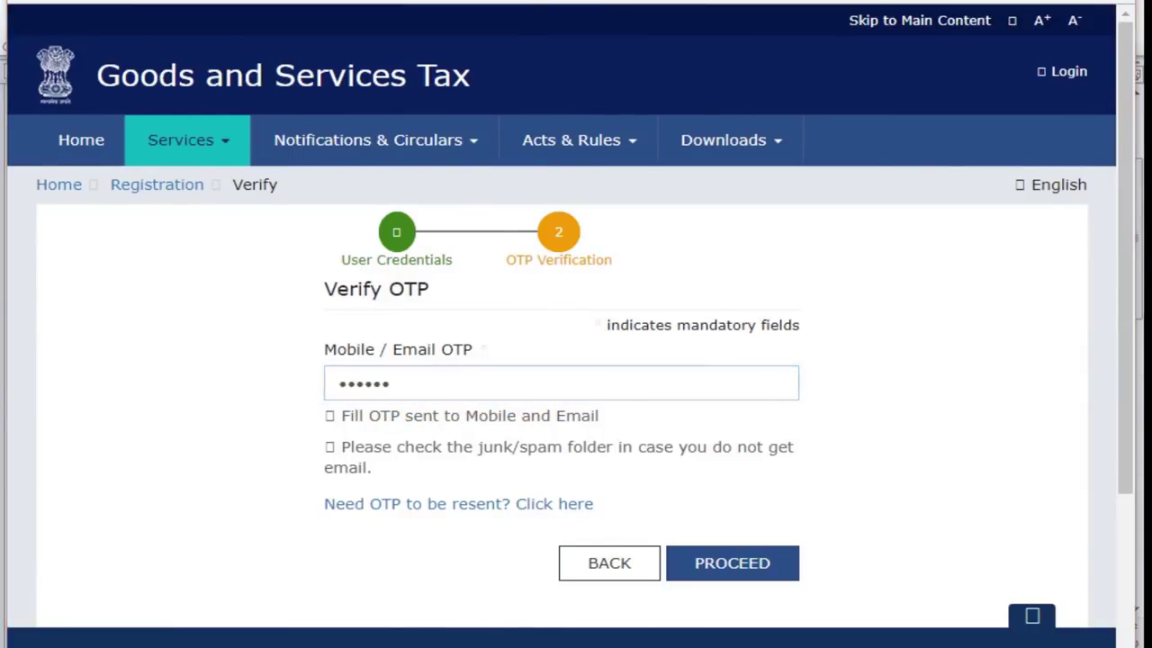
click(720, 583)
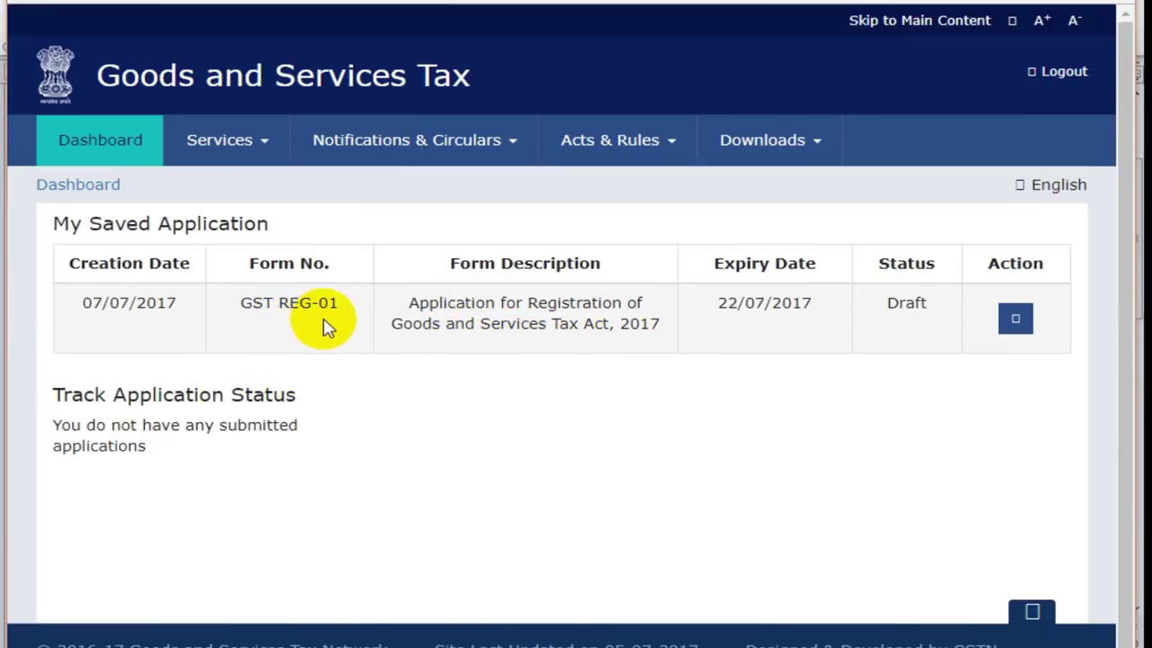
Step: Open the draft GST REG-01 application for editing and set the trade name to FASHION VILLA
click(1020, 320)
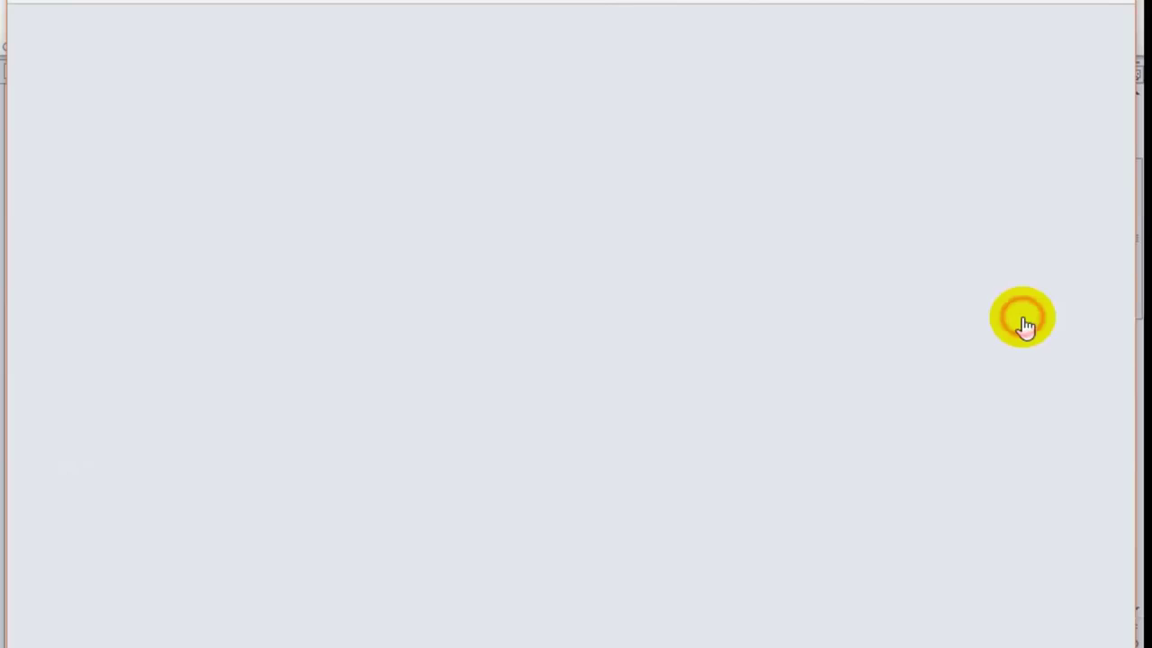
scroll(306, 568, down, 1)
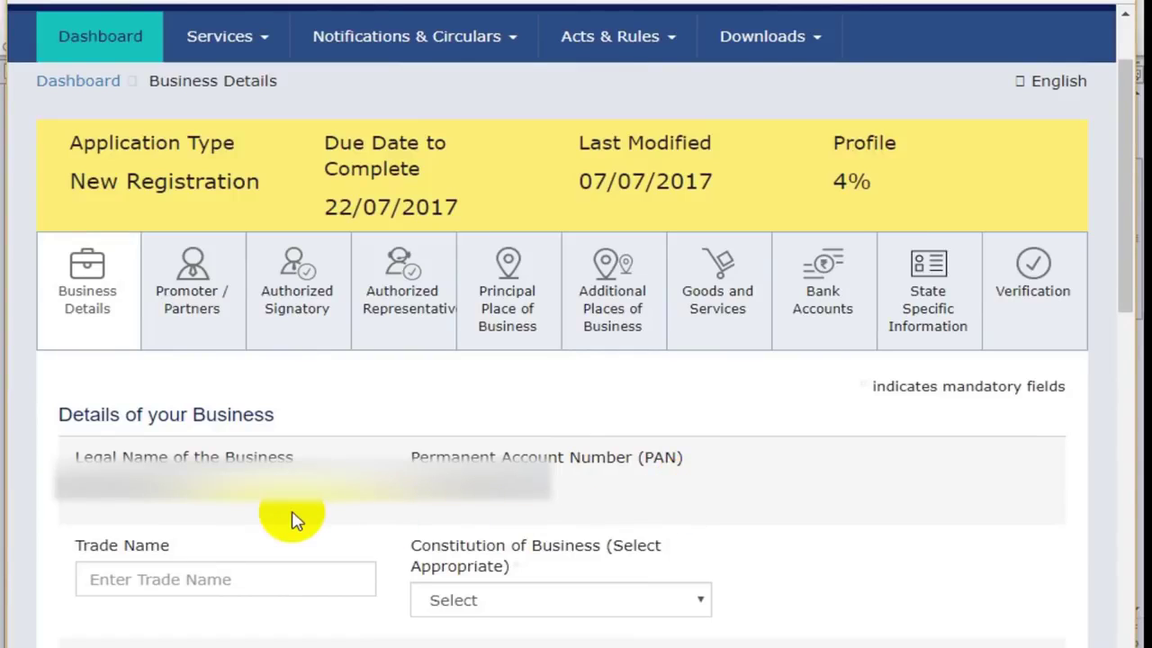
click(159, 579)
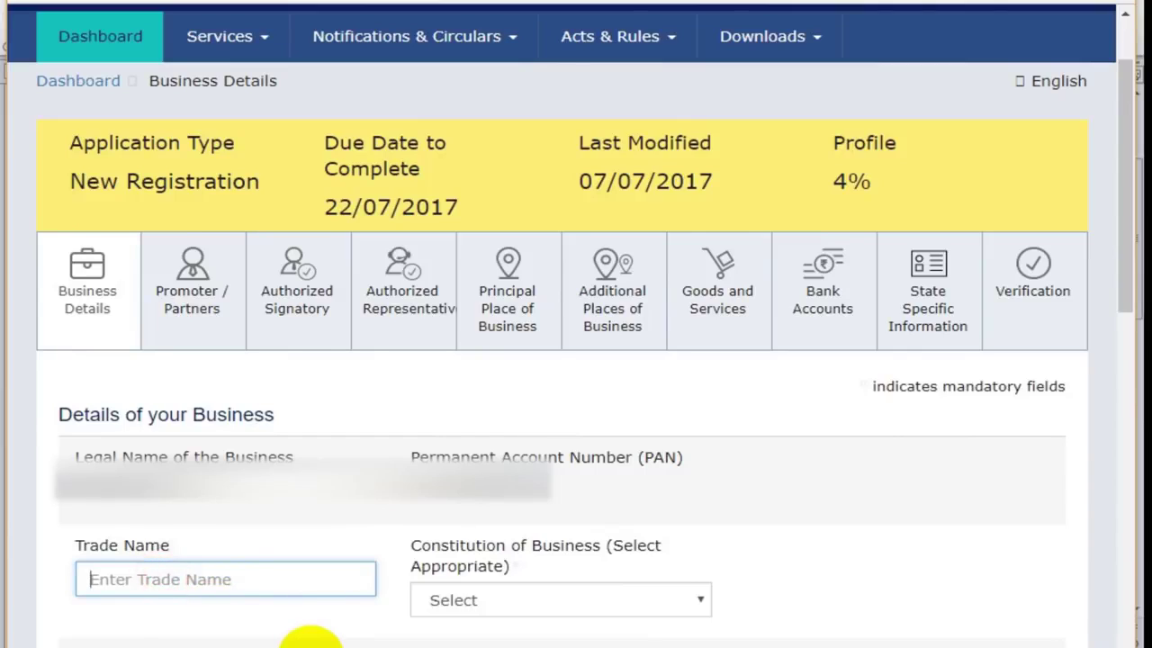
text(FASHION VILLA)
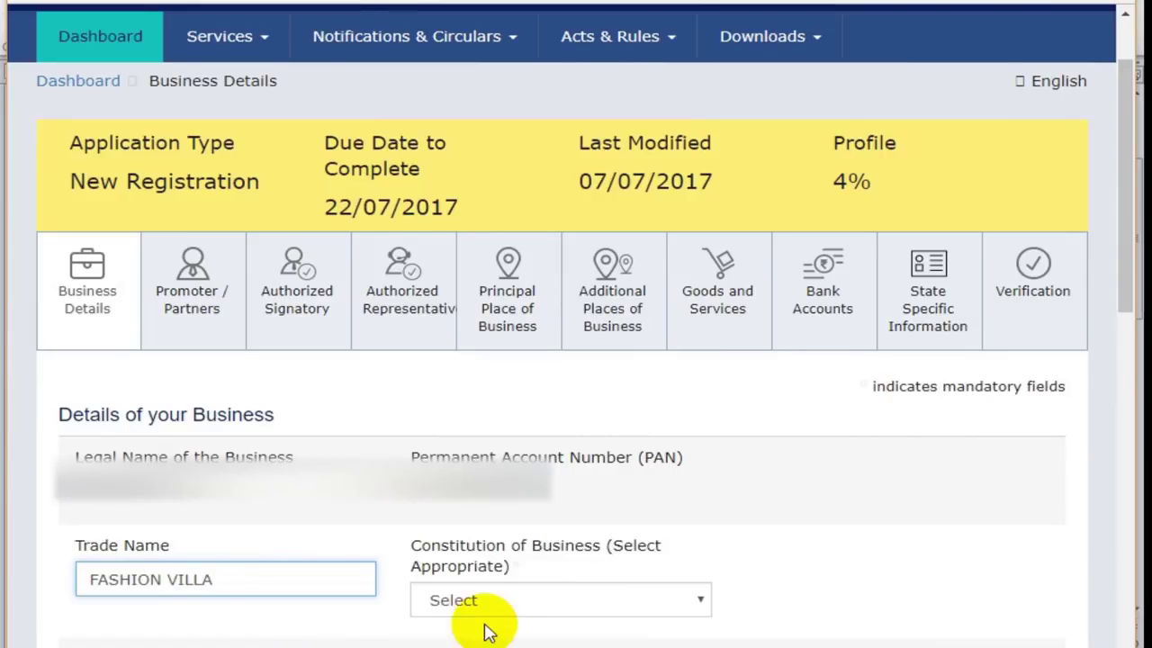
Step: Set the constitution of business to Proprietorship and check the district selection for Sonipat
click(509, 610)
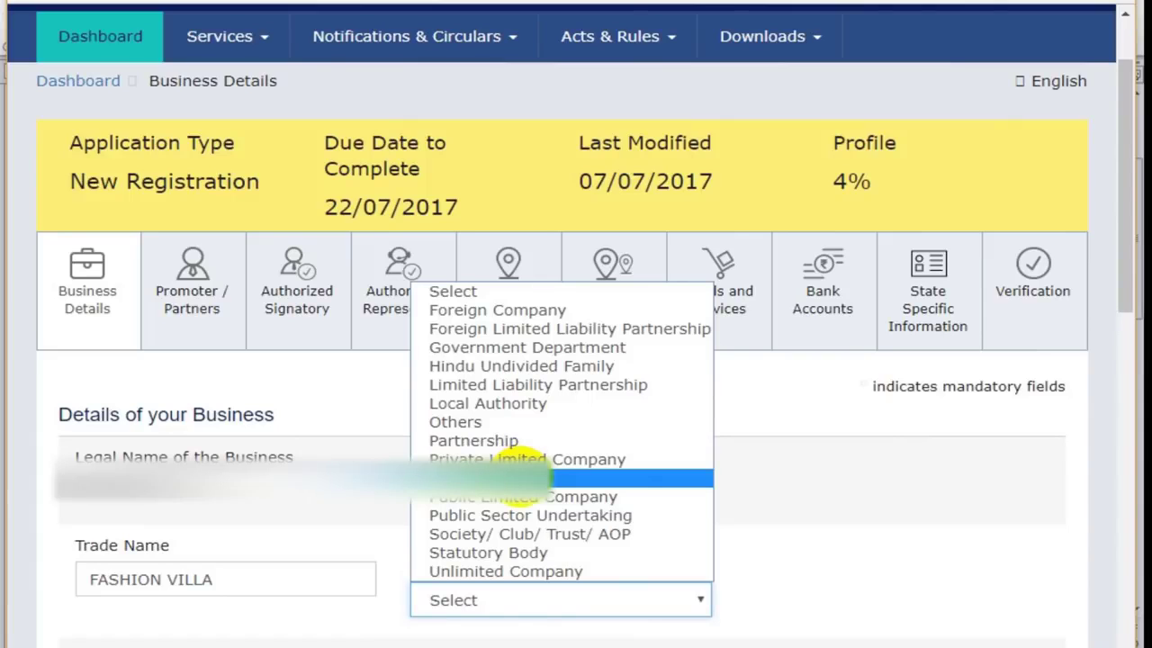
click(526, 477)
scroll(528, 617, down, 3)
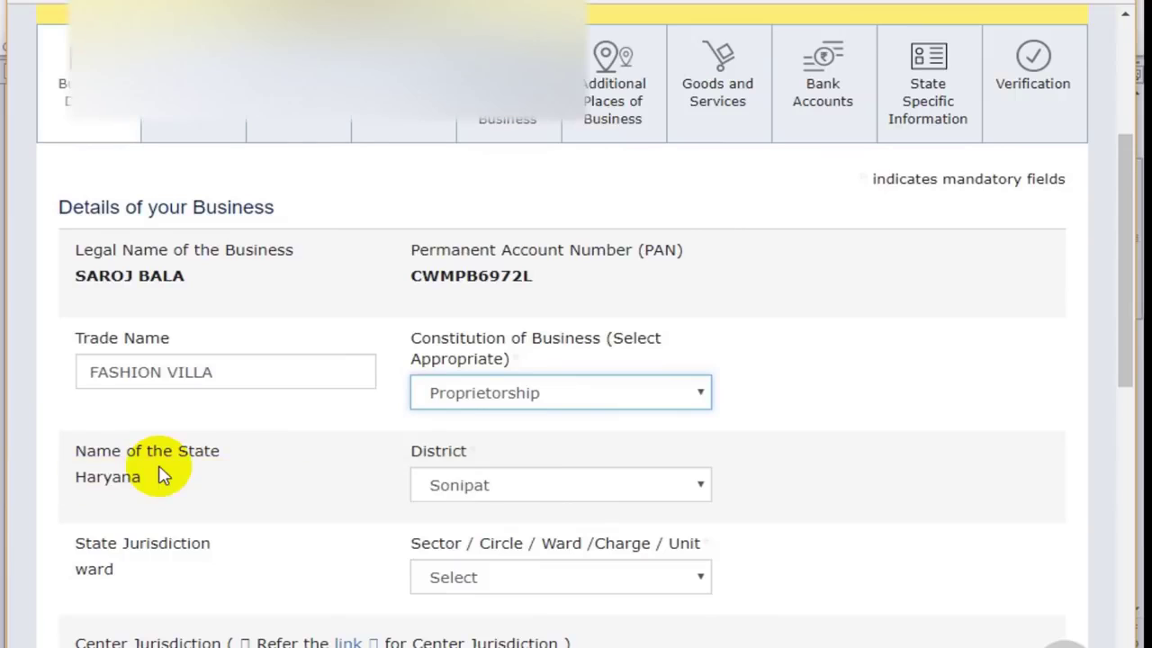
click(502, 486)
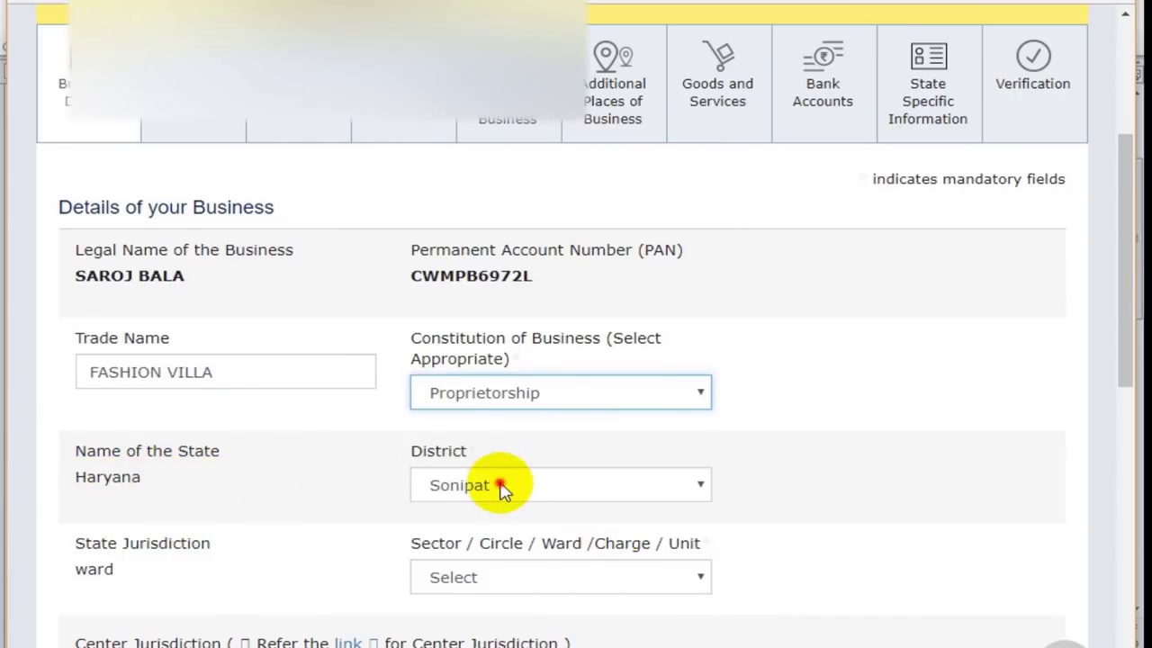
click(502, 486)
scroll(501, 491, down, 1)
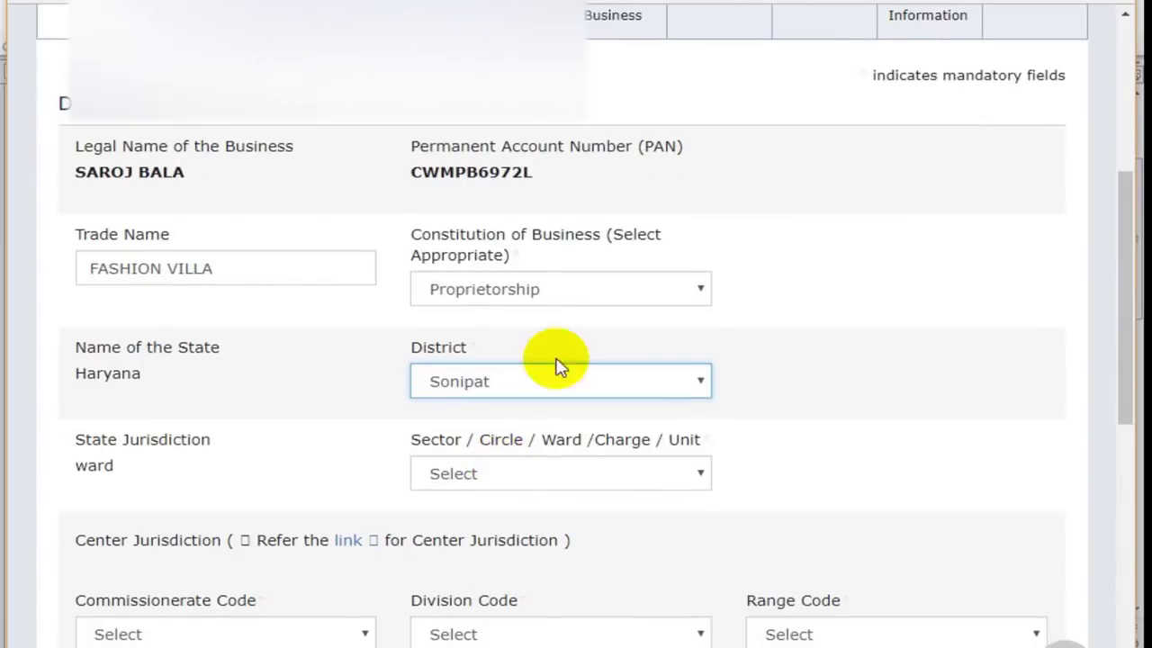
click(548, 381)
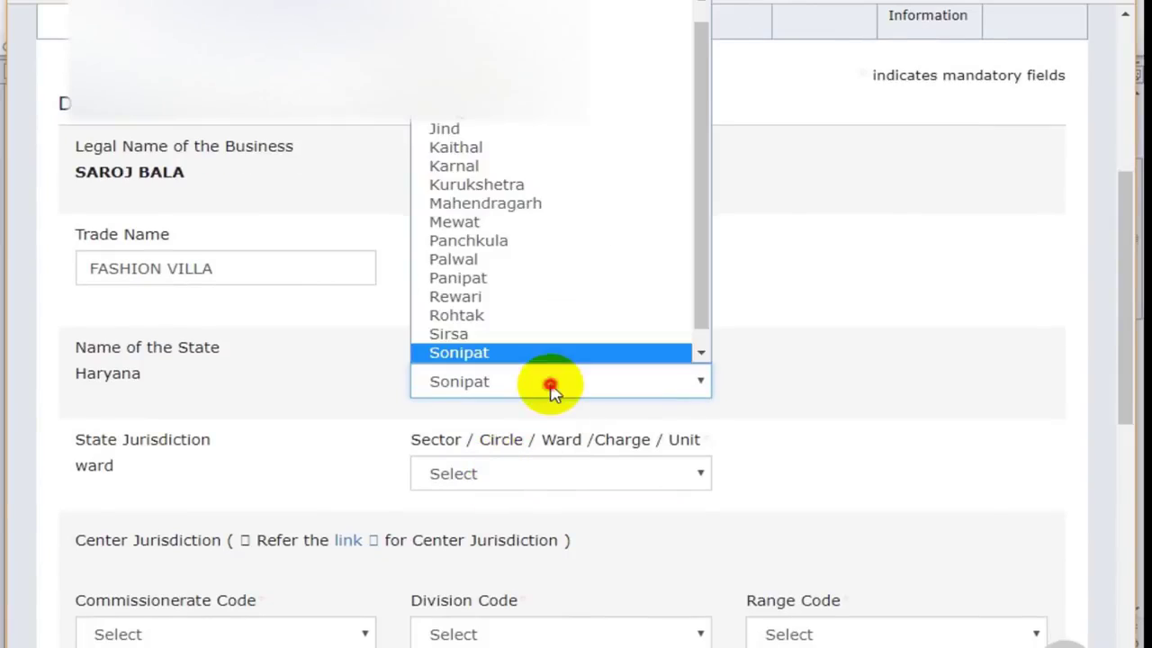
click(617, 459)
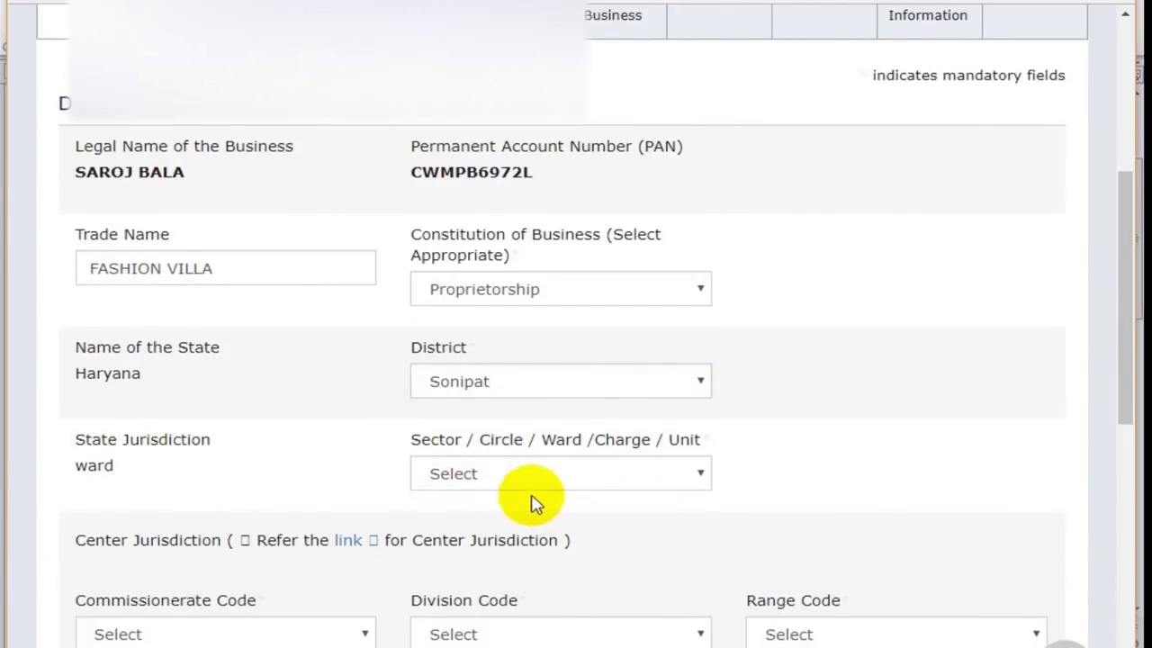
Step: Choose Sonipat Ward 1 as the Sector / Circle / Ward / Charge / Unit under state jurisdiction
click(579, 483)
click(577, 486)
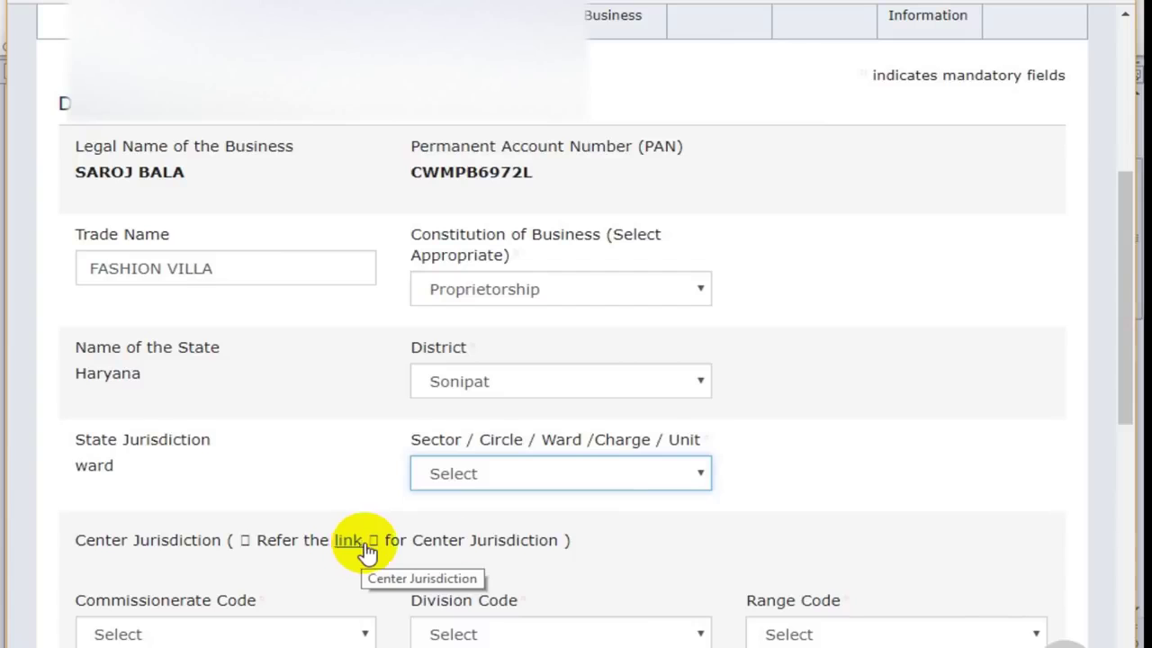
click(661, 478)
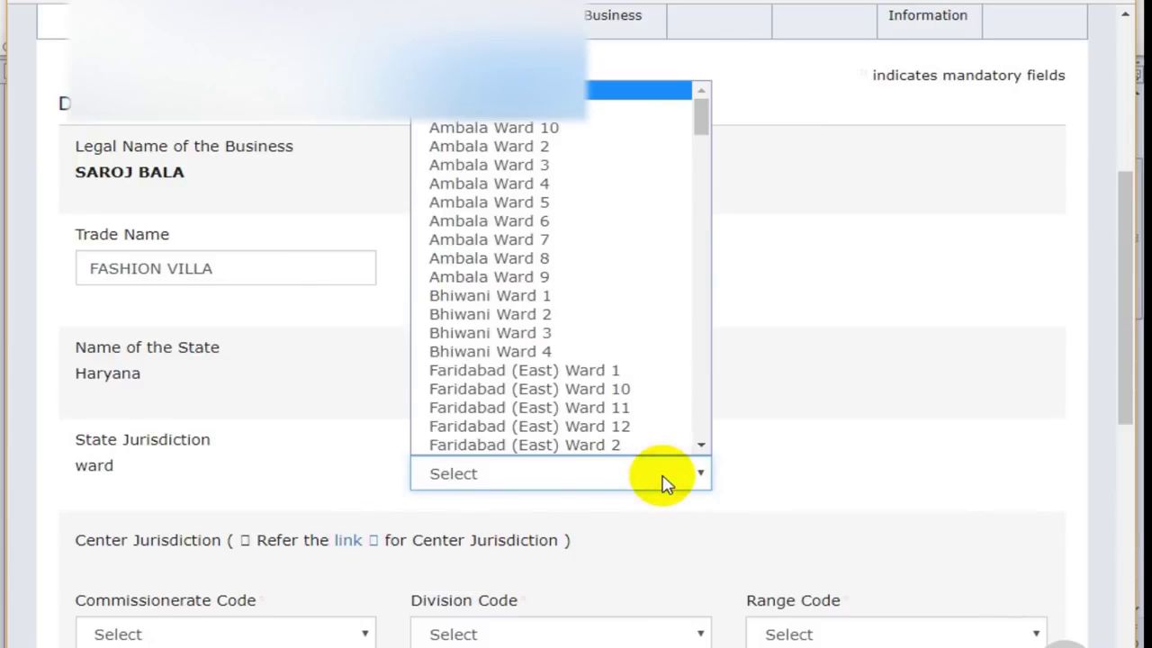
key(s)
scroll(560, 401, down, 5)
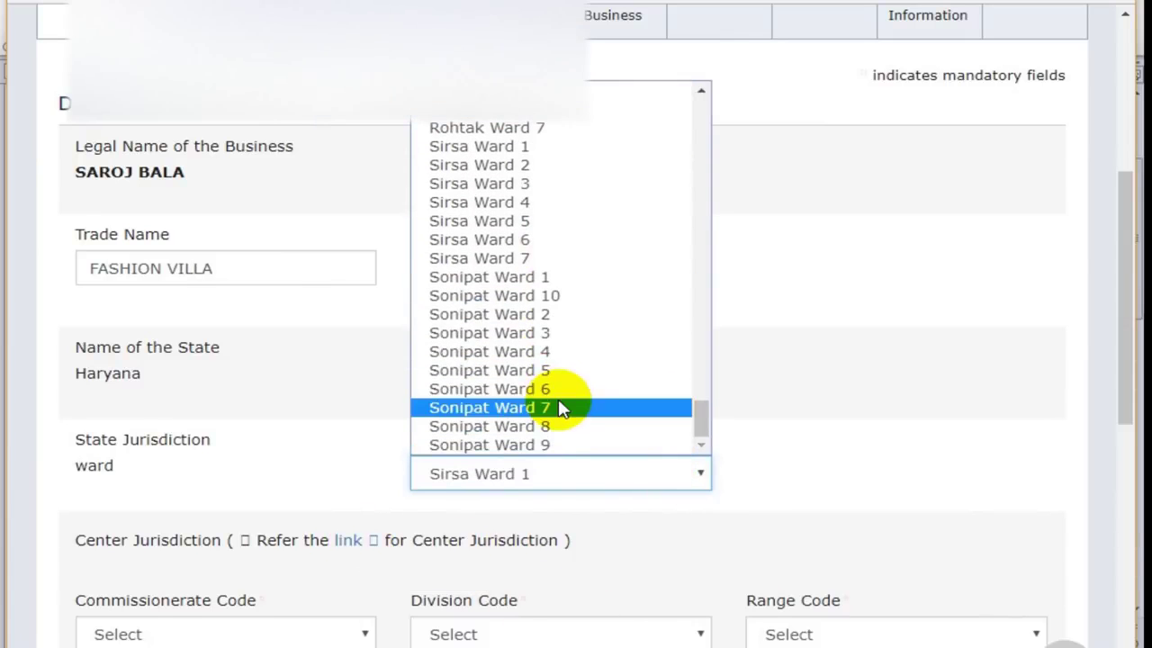
click(527, 286)
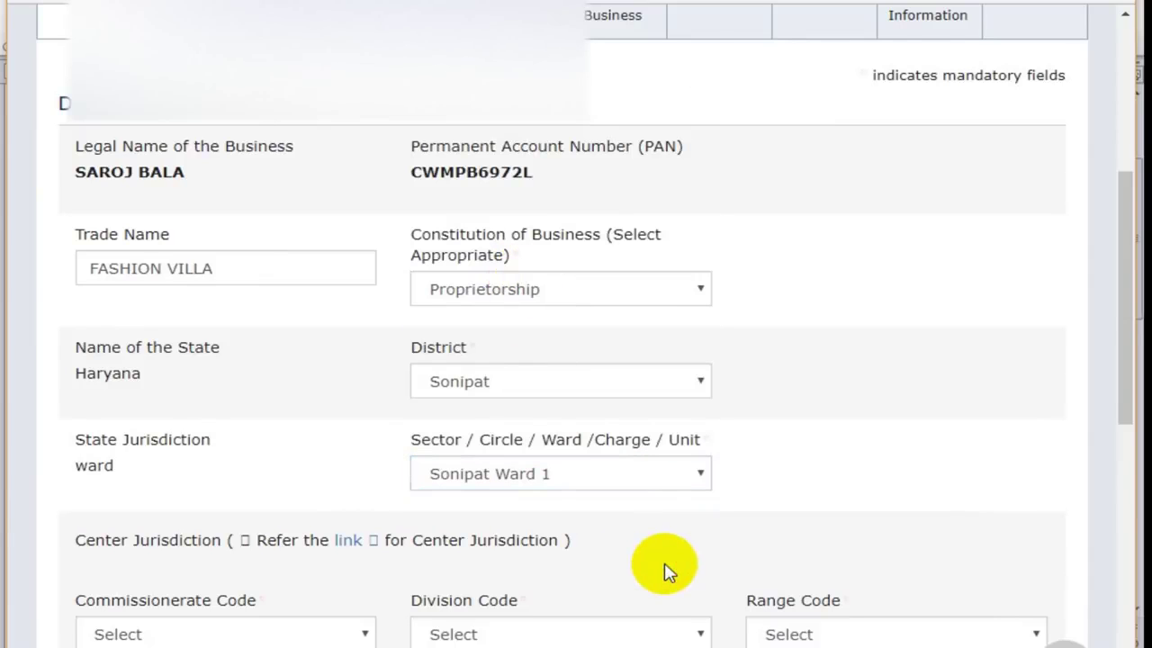
Step: Set the center jurisdiction to commissionerate SONEPAT (DELHI-III), the CENTRAL EXCISE DIVISION-I division and RANGE-1
scroll(666, 574, down, 1)
click(157, 532)
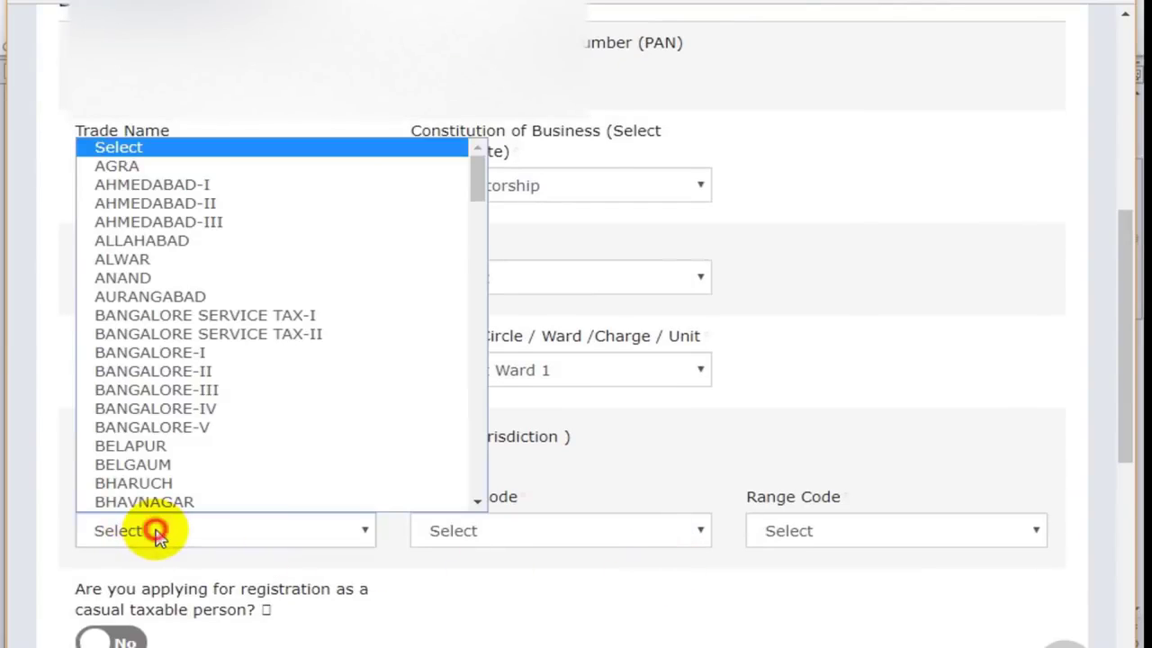
click(549, 549)
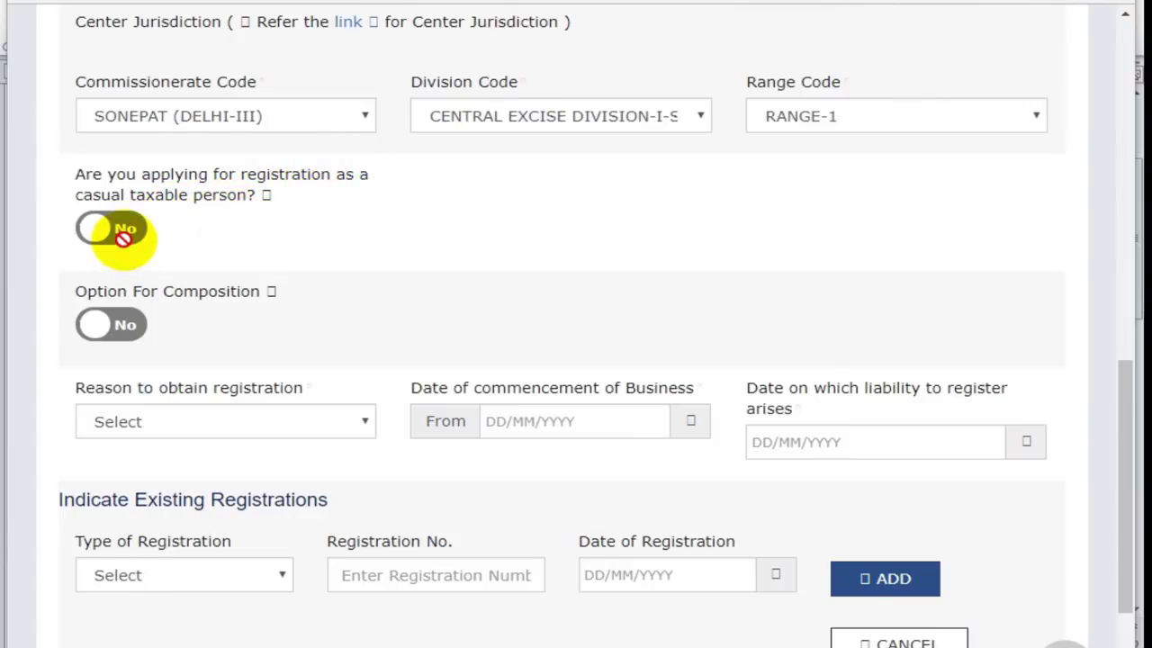
mouse_move(124, 236)
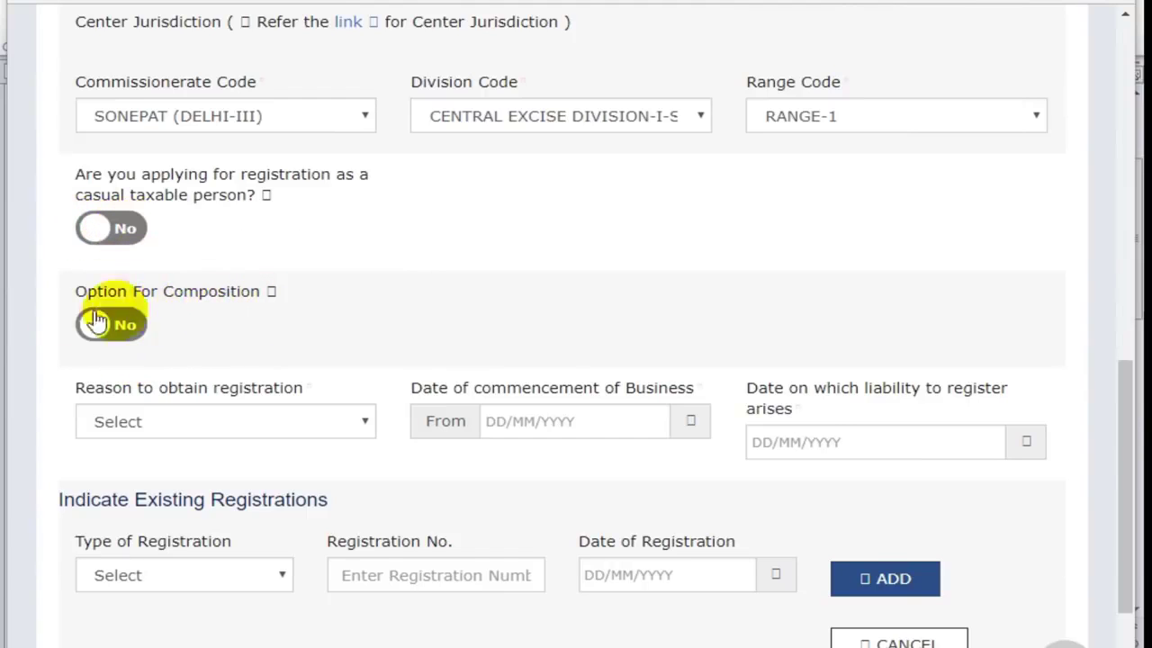
click(129, 335)
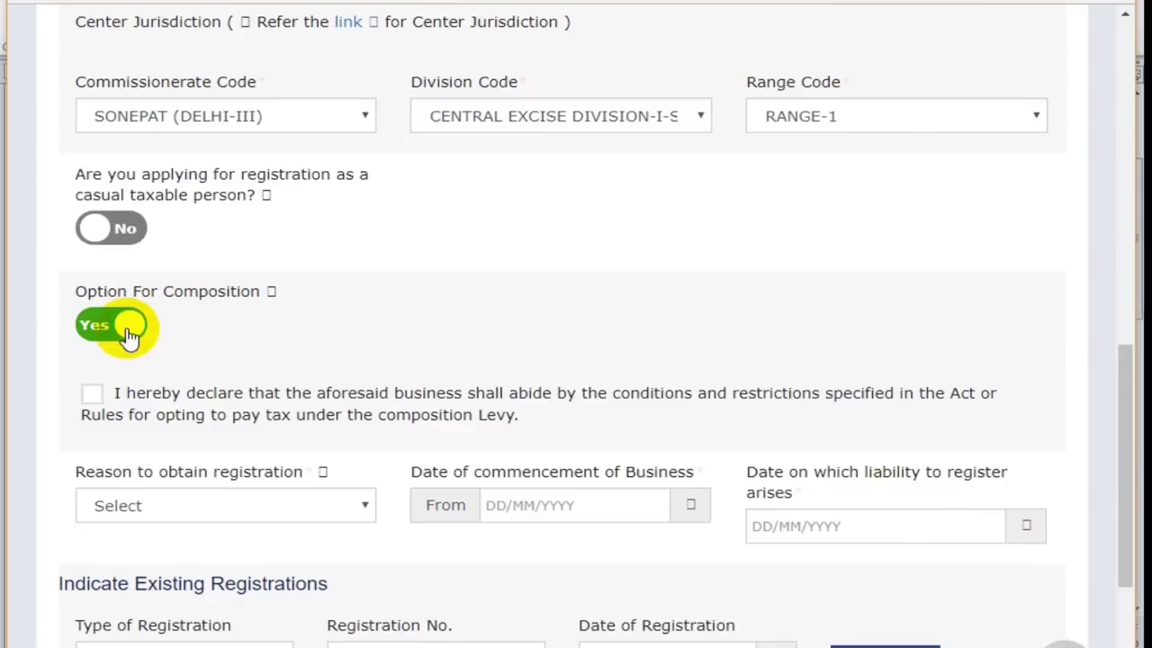
double_click(79, 329)
click(106, 338)
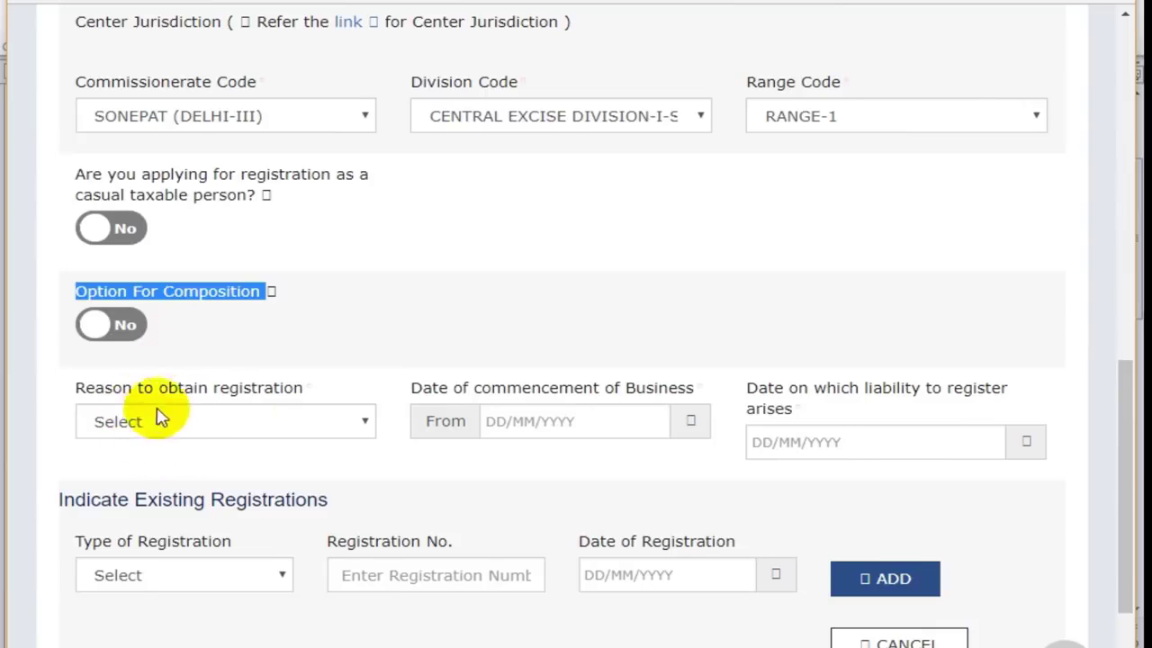
Step: Set the reason to obtain registration to E-Commerce Operator
click(257, 418)
click(324, 436)
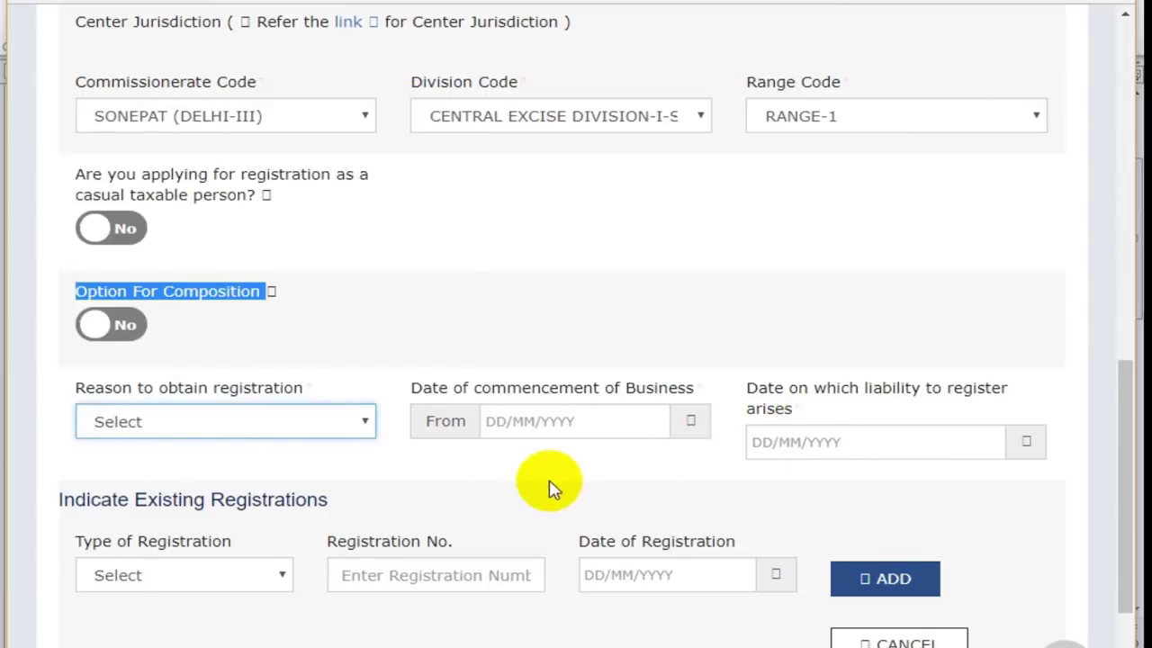
click(301, 437)
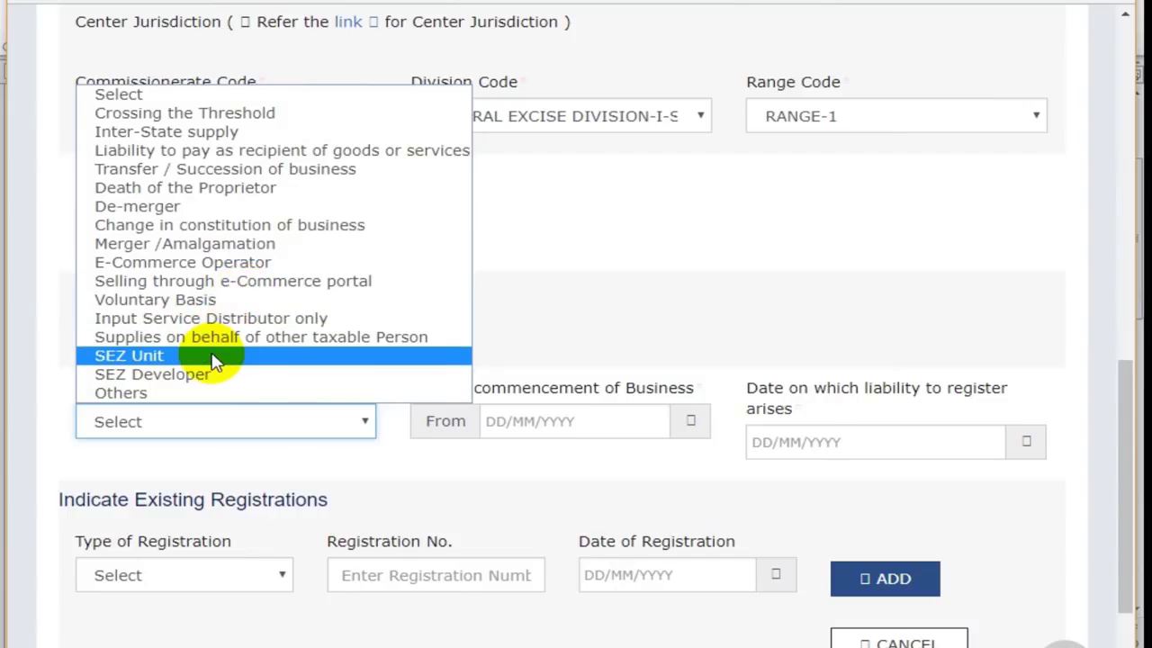
click(225, 269)
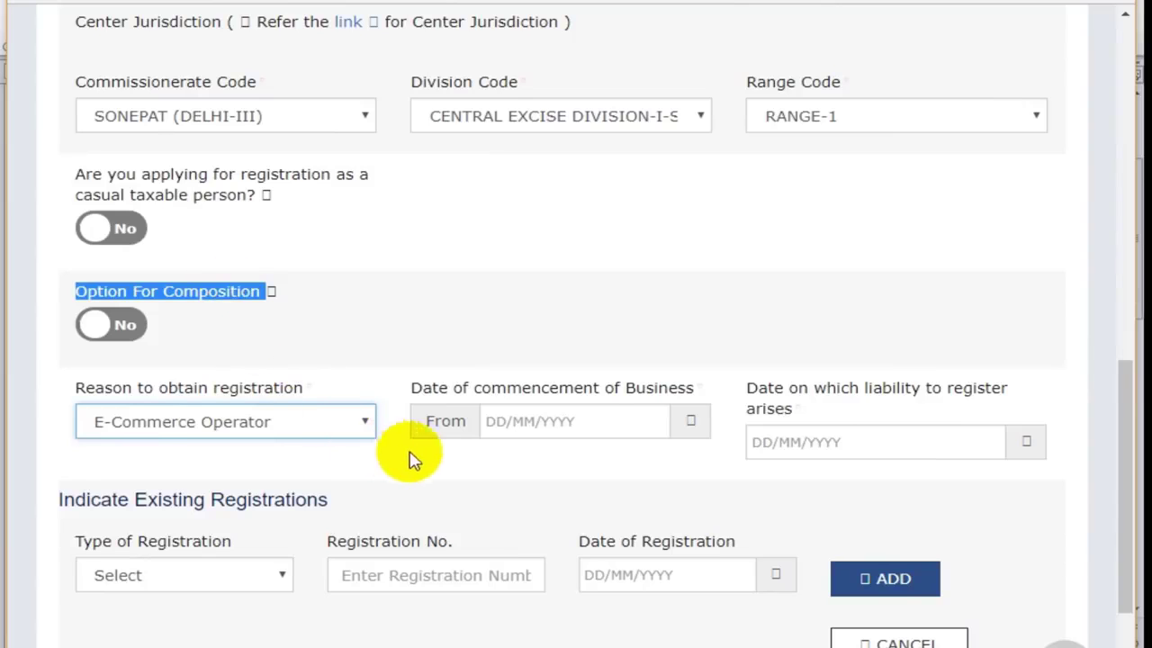
Step: Set the date of commencement of business to 07/07/2017 using the calendar
click(595, 426)
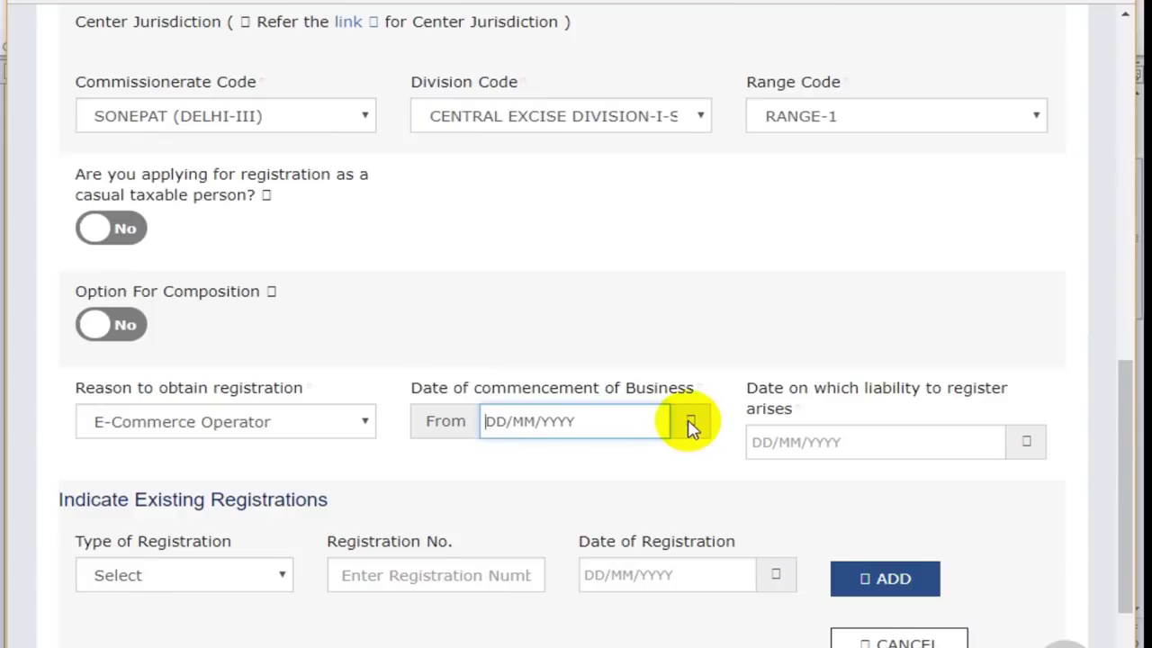
click(525, 425)
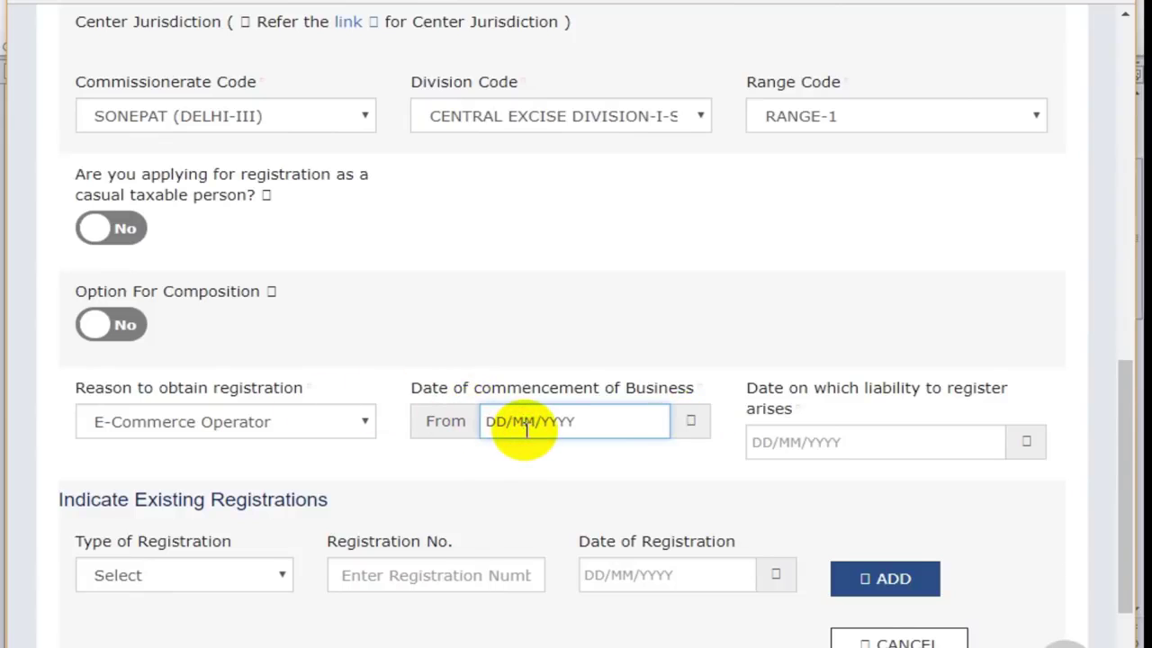
text(07)
key(BackSpace)
click(507, 422)
click(690, 420)
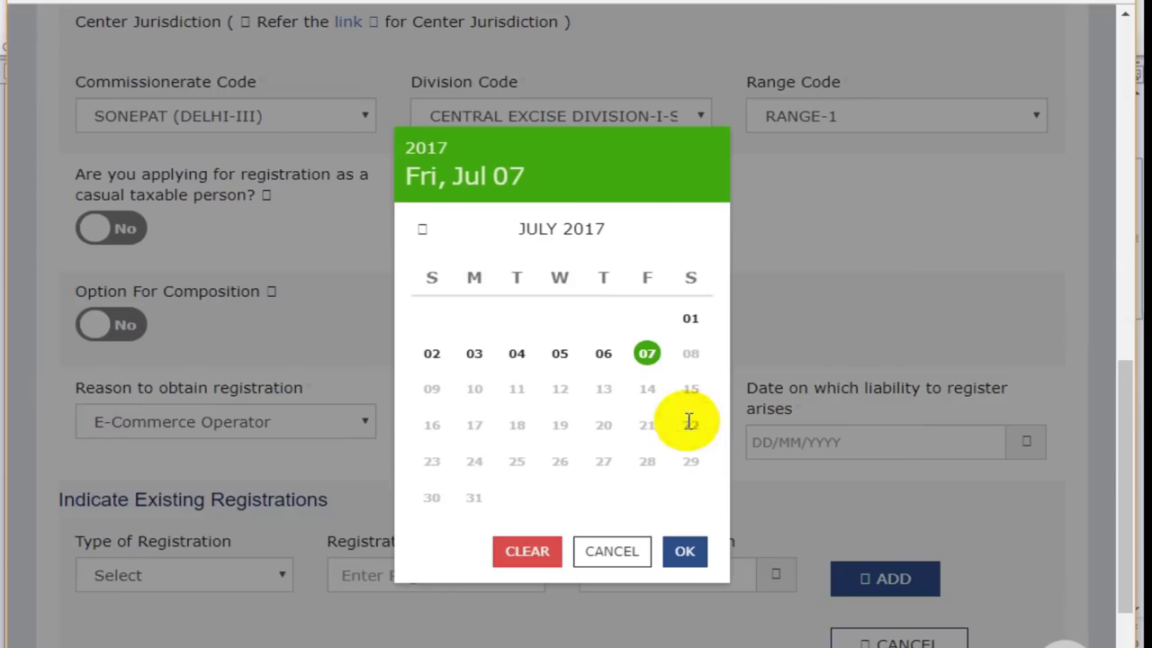
click(650, 356)
Step: Set the date on which liability to register arises to 07/07/2017 using the calendar
click(826, 441)
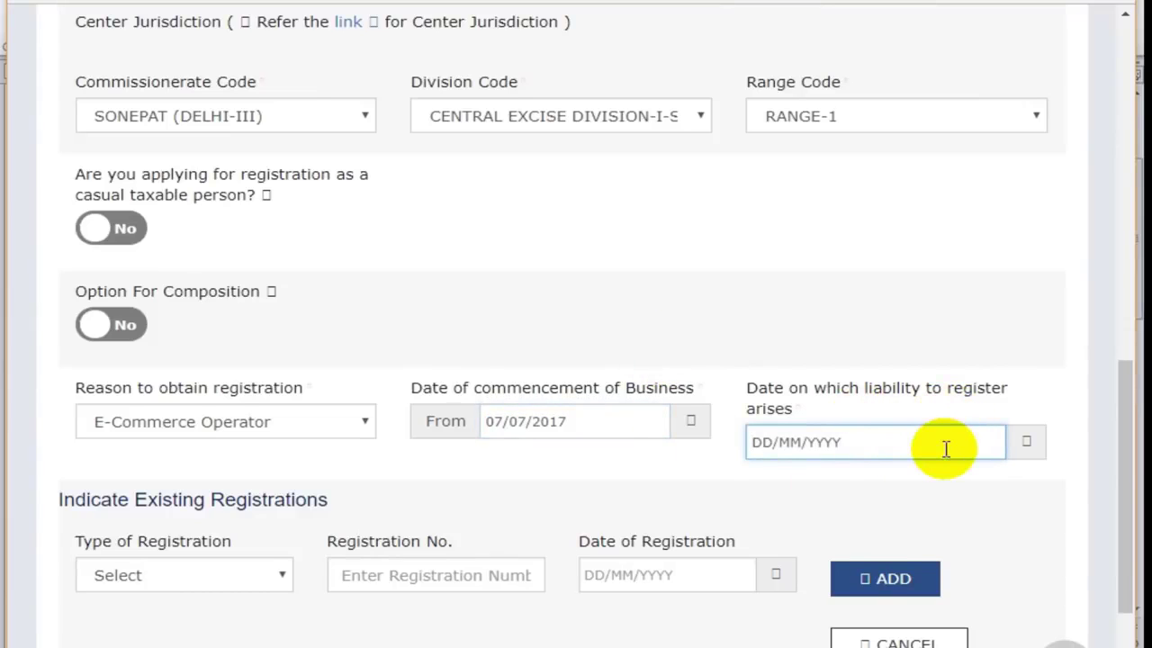
click(1024, 441)
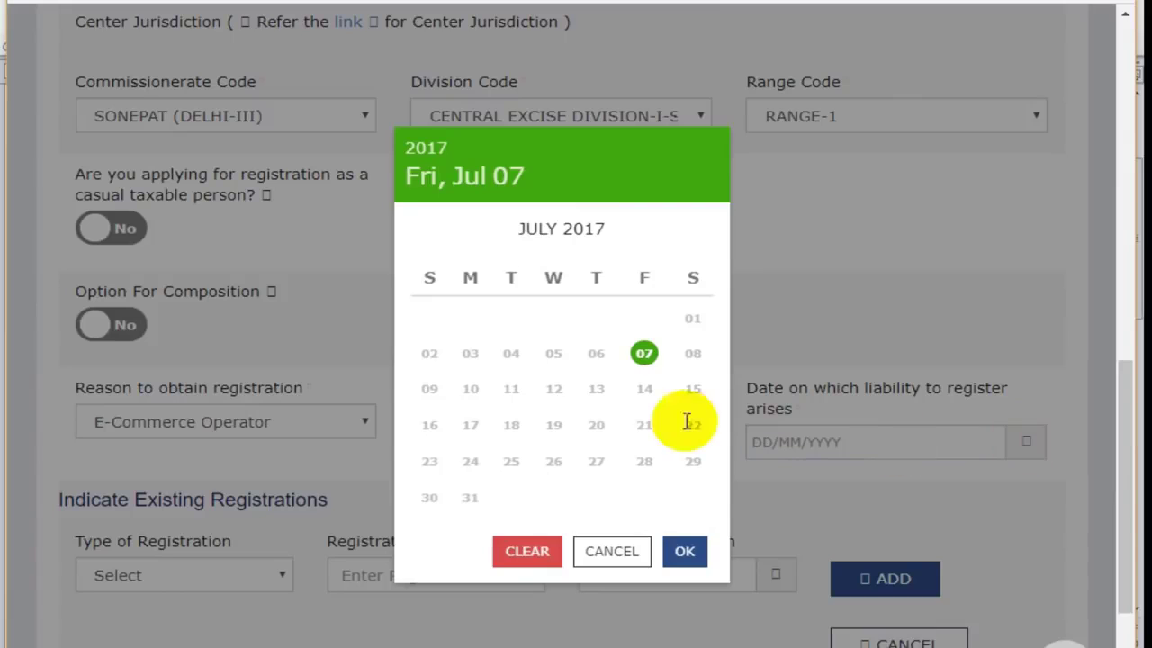
click(643, 354)
click(587, 467)
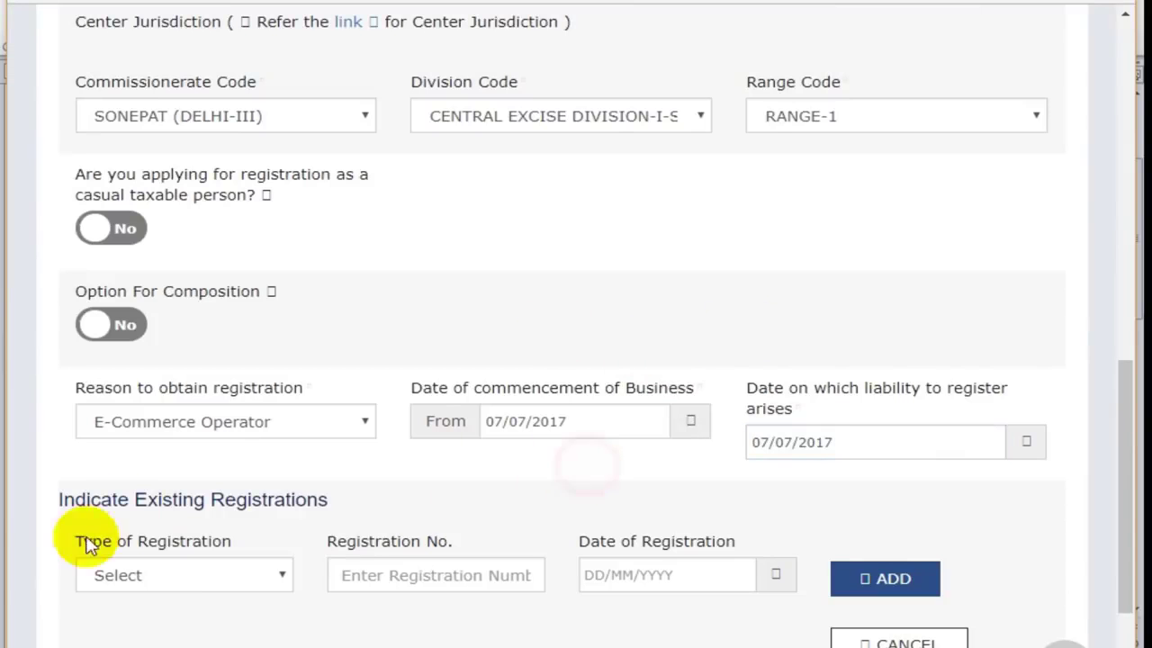
Step: Check the existing registration types, then save the business details and continue to the Promoter / Partners section
click(262, 573)
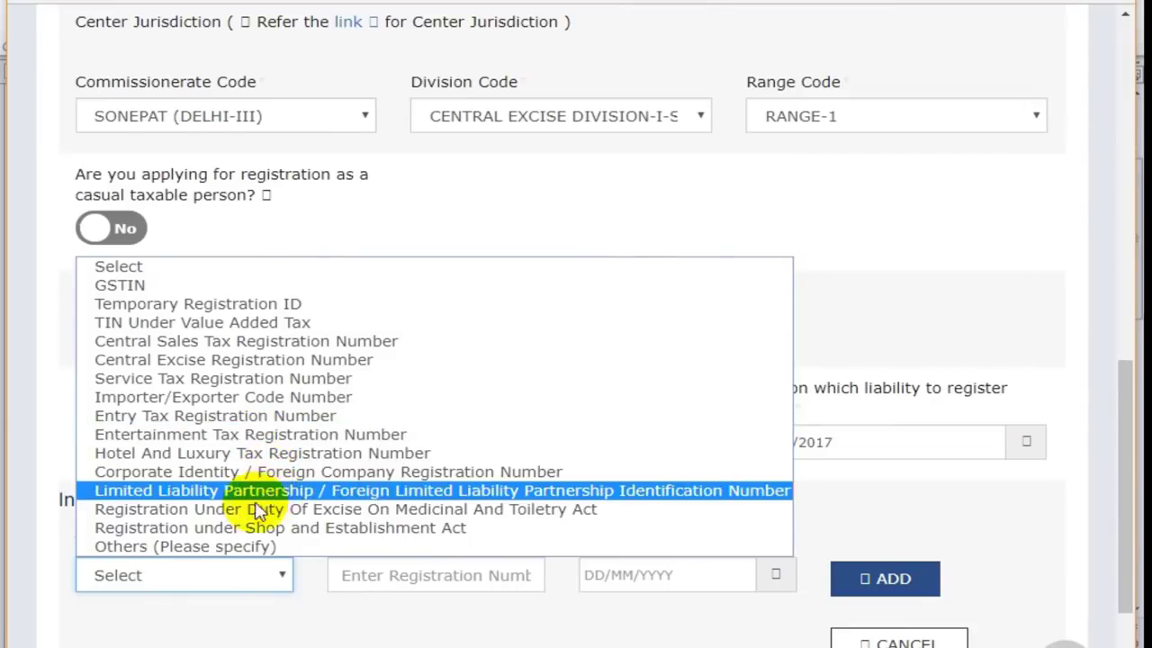
click(258, 635)
scroll(270, 630, down, 3)
scroll(274, 635, up, 1)
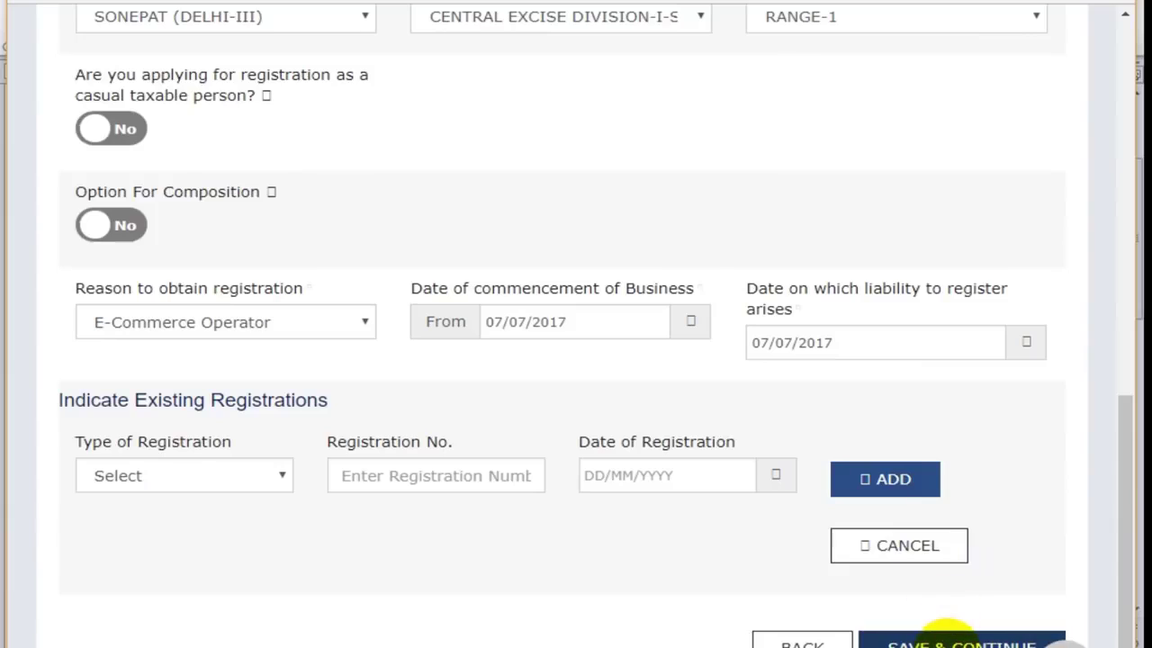
scroll(651, 540, up, 1)
scroll(685, 544, down, 2)
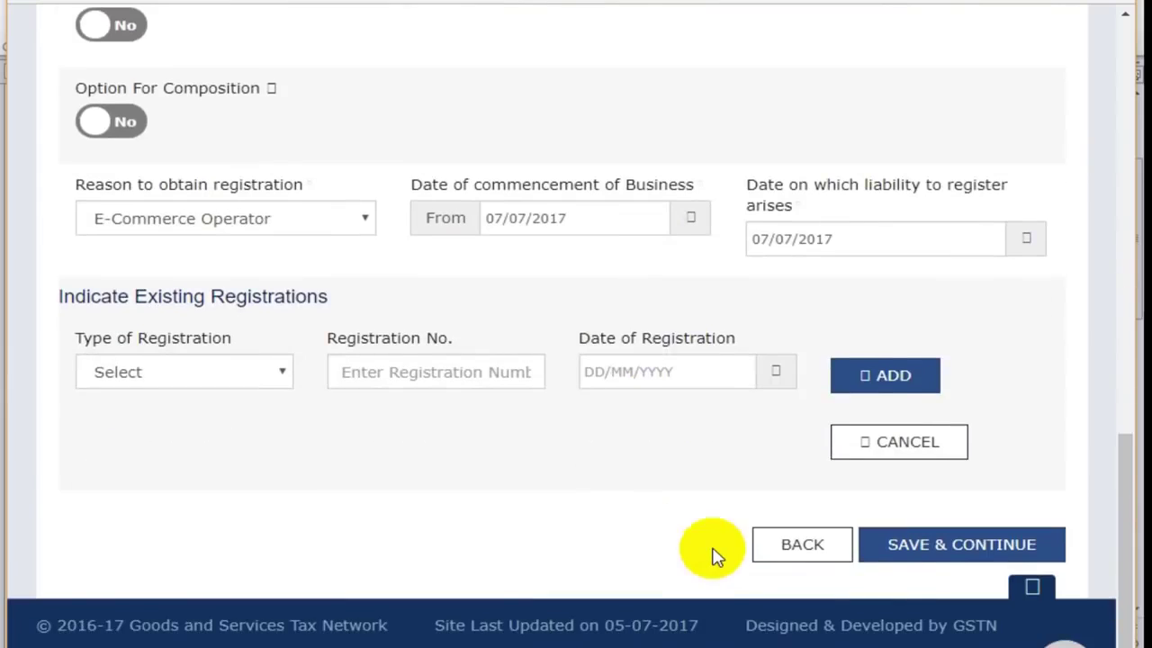
click(993, 551)
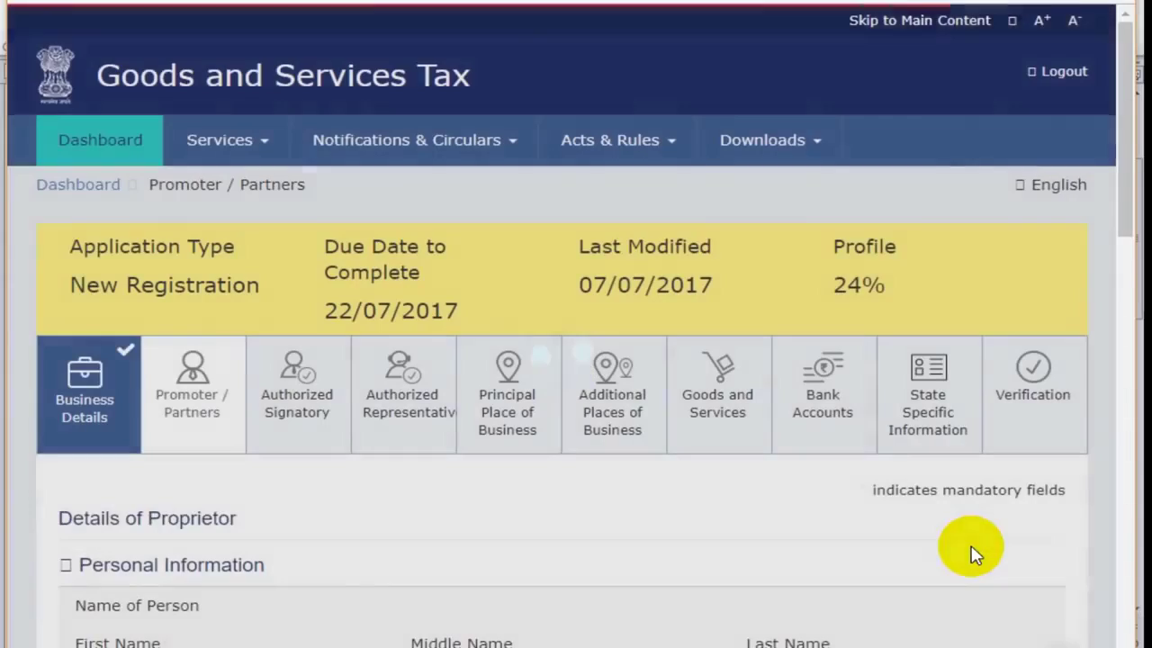
Step: Review the Details of Proprietor form, from the personal and identity information to the residential address, document upload and authorized signatory option
scroll(271, 538, down, 15)
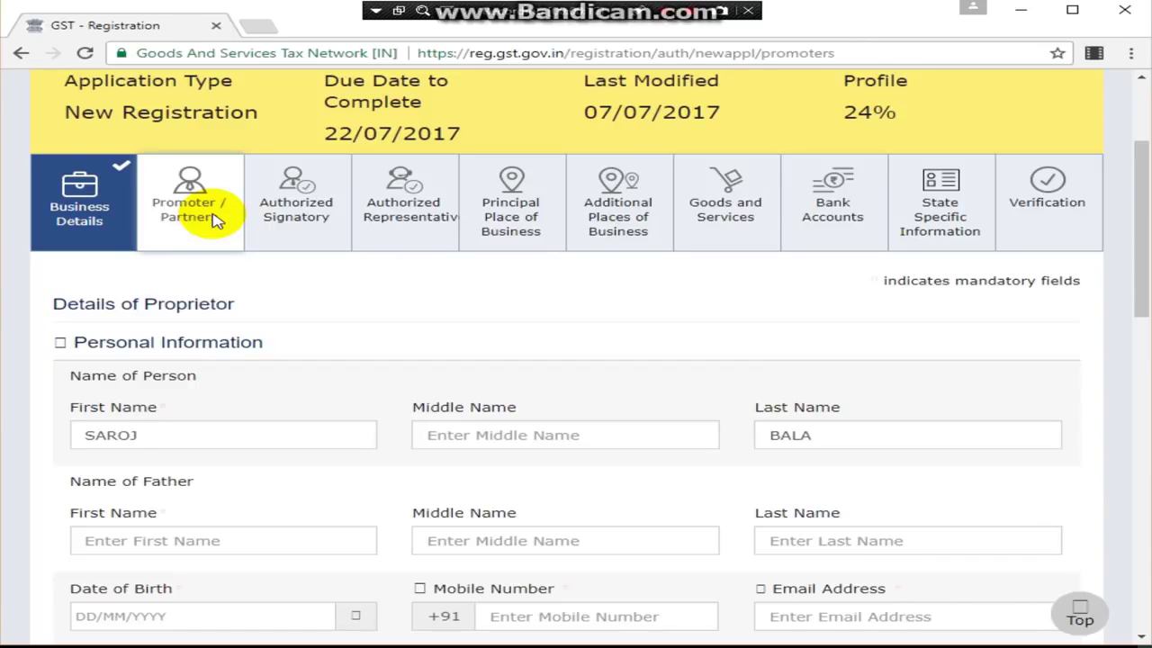
scroll(424, 458, down, 3)
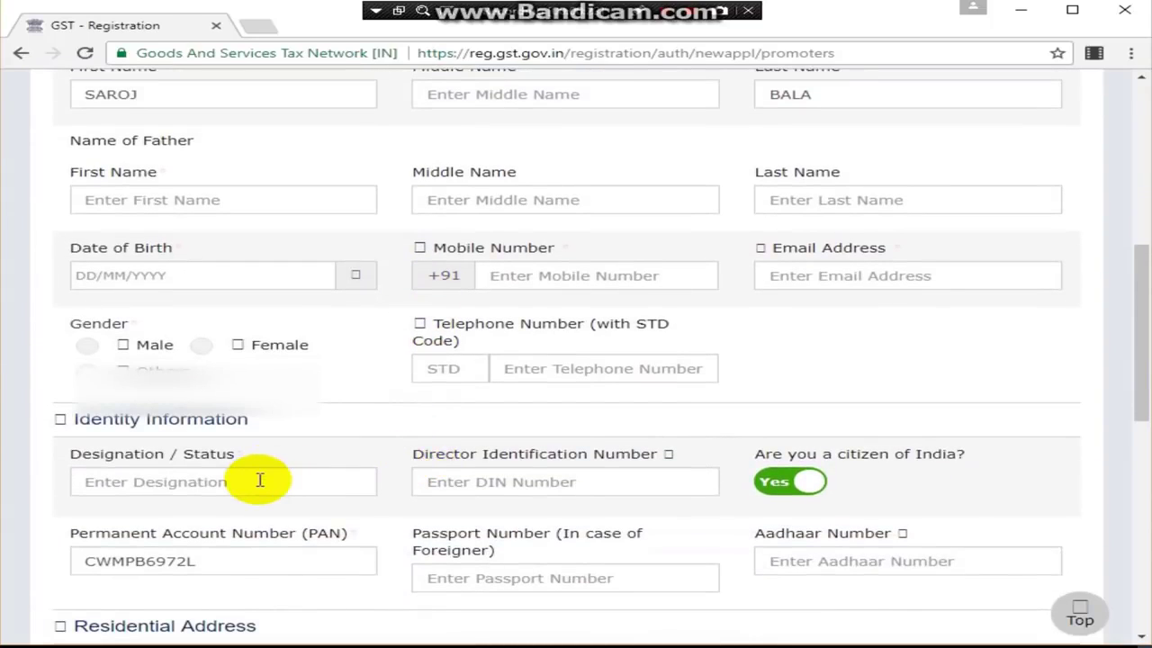
double_click(376, 570)
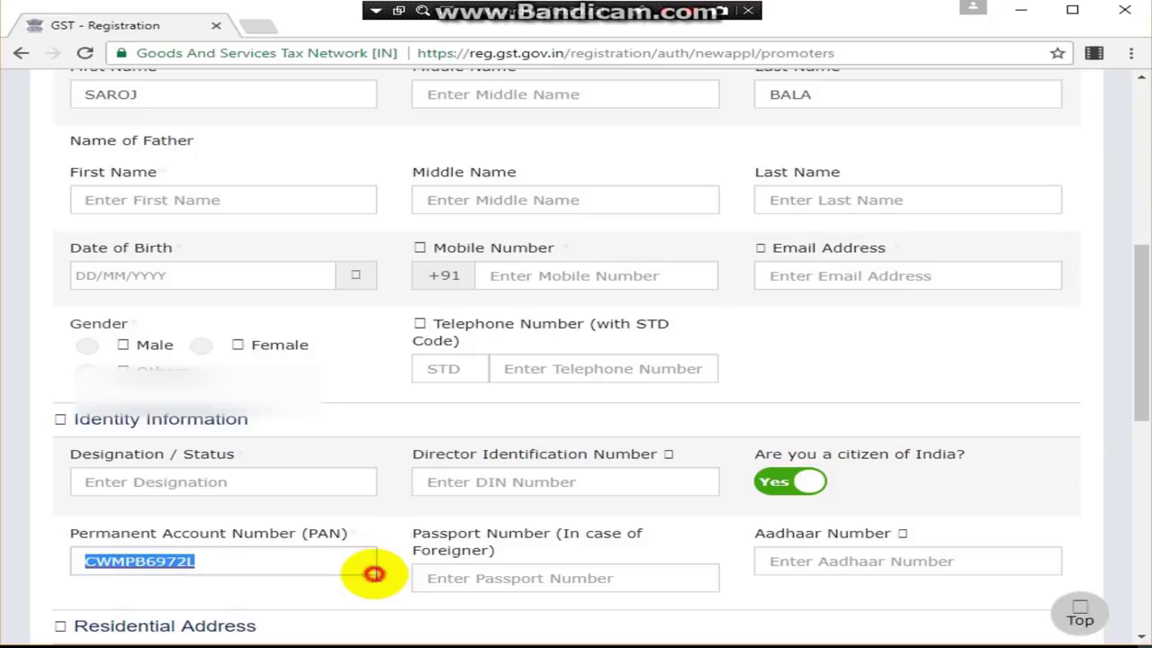
click(377, 572)
scroll(376, 572, down, 2)
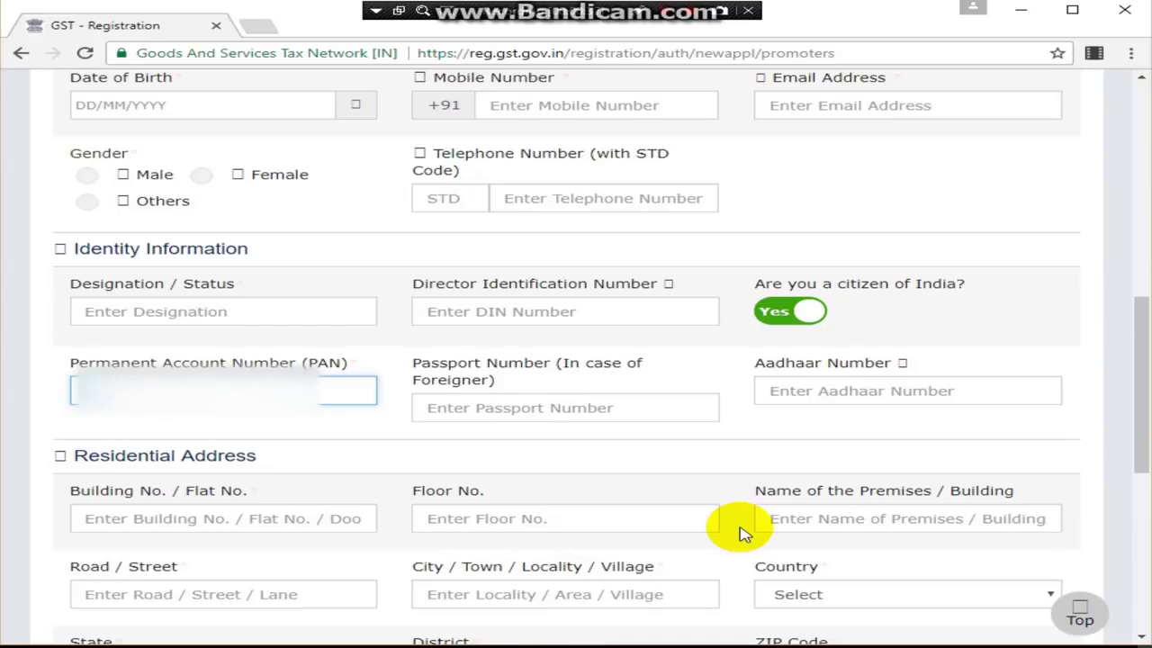
scroll(740, 532, down, 4)
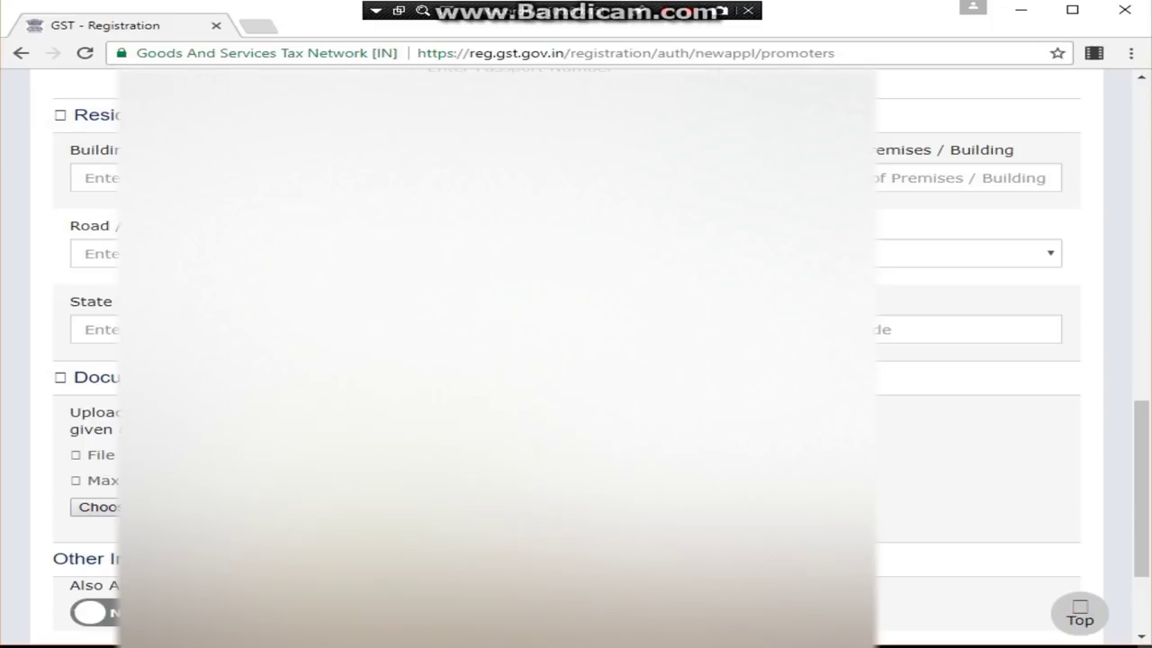
scroll(577, 351, up, 12)
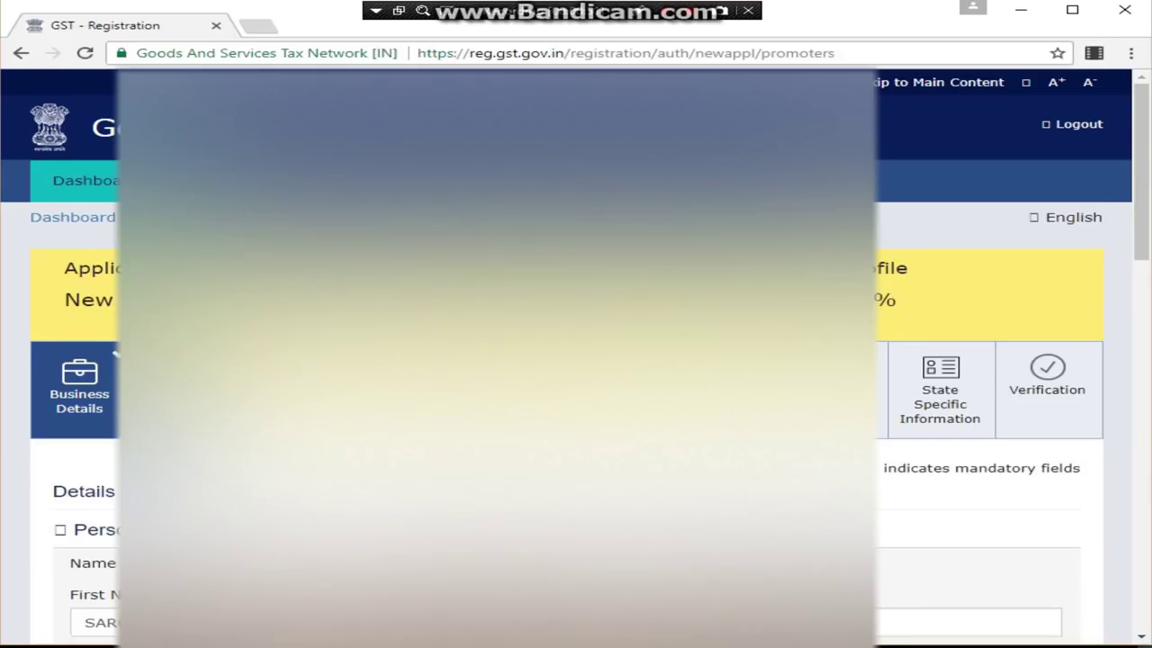
key(End)
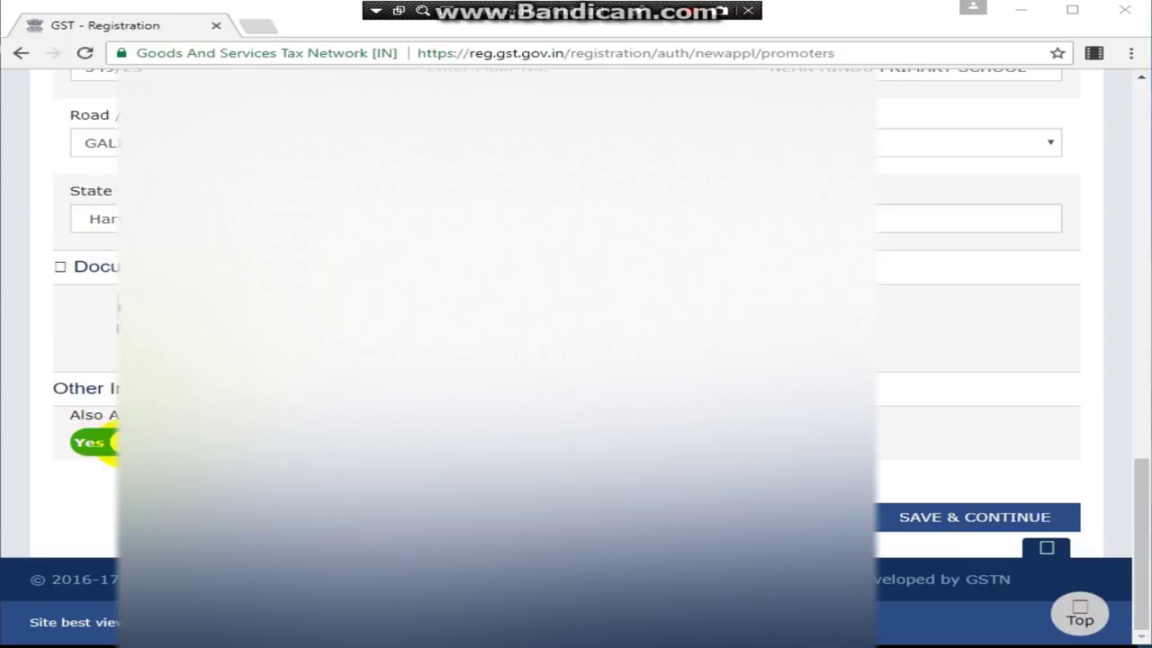
Step: Keep the proprietor set as also authorized signatory (Yes), then save the promoter details and continue to the Authorized Signatory section
click(88, 442)
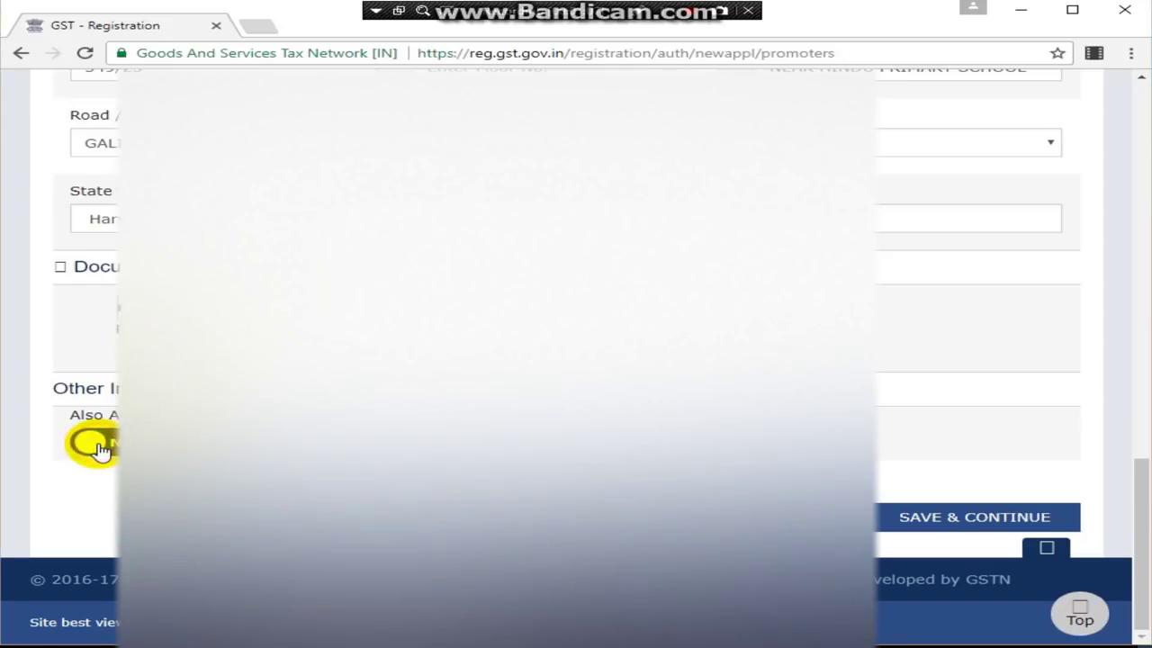
click(90, 442)
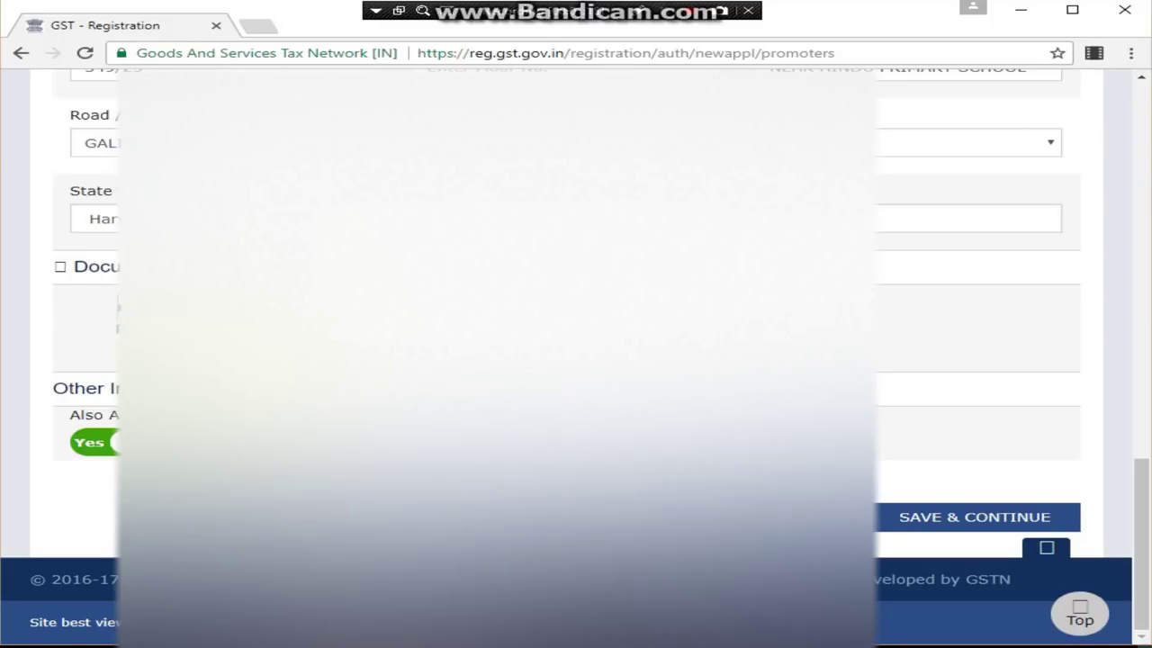
click(969, 522)
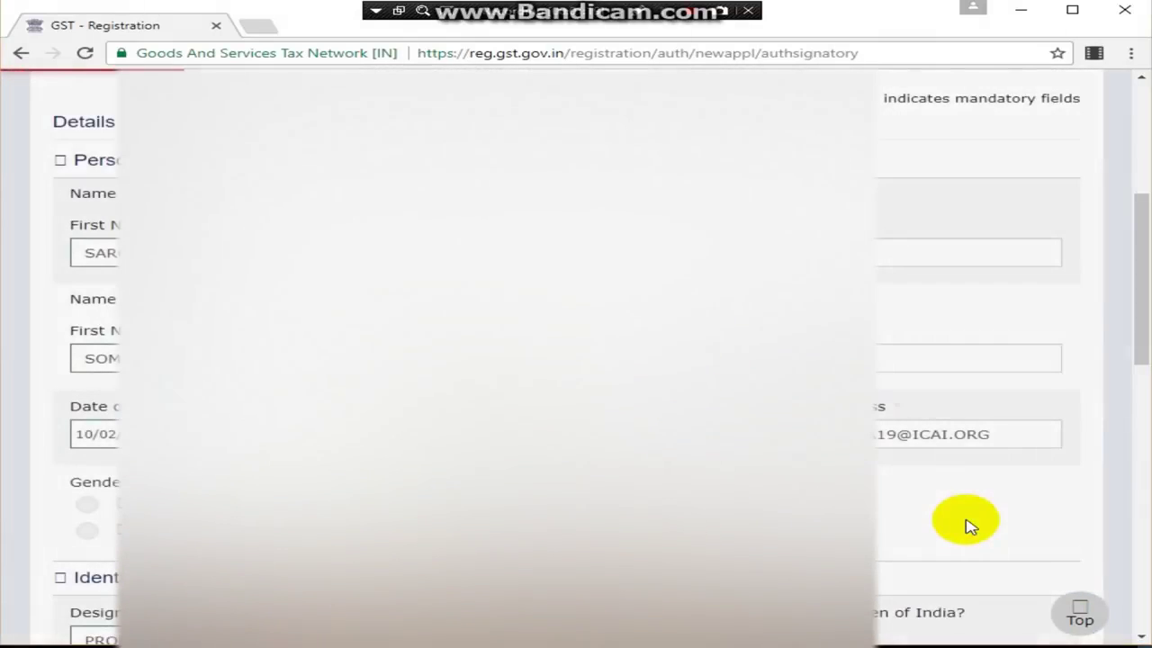
Step: Look through the prefilled authorized signatory details and mark this person as the Primary Authorized Signatory
scroll(576, 361, down, 1)
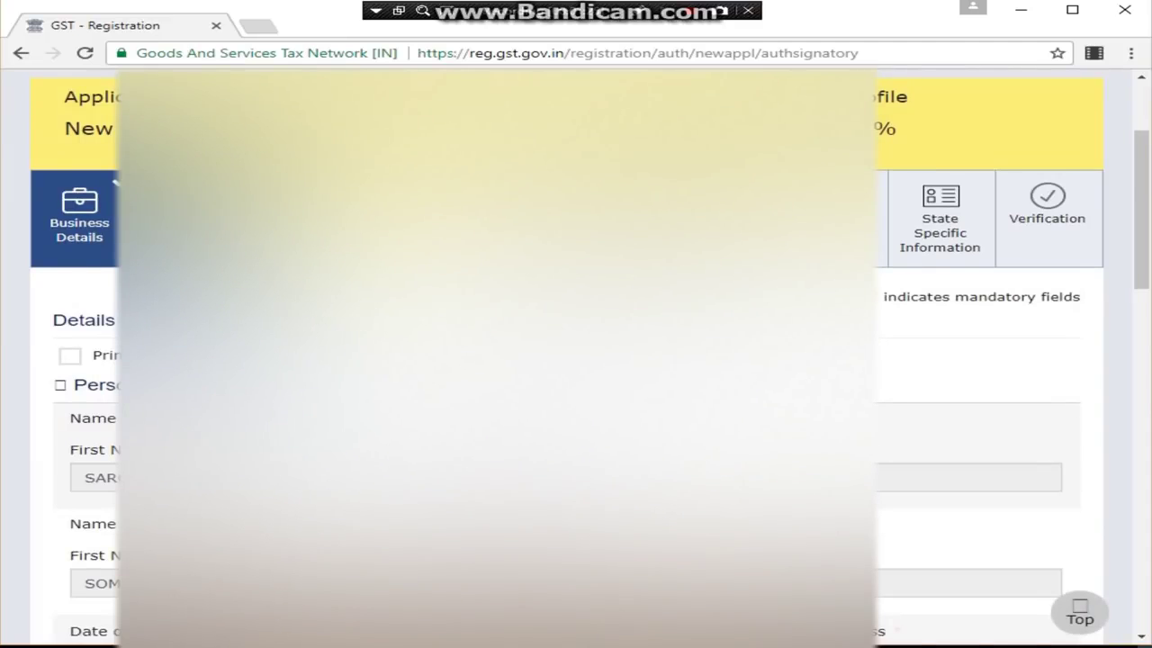
scroll(576, 360, down, 2)
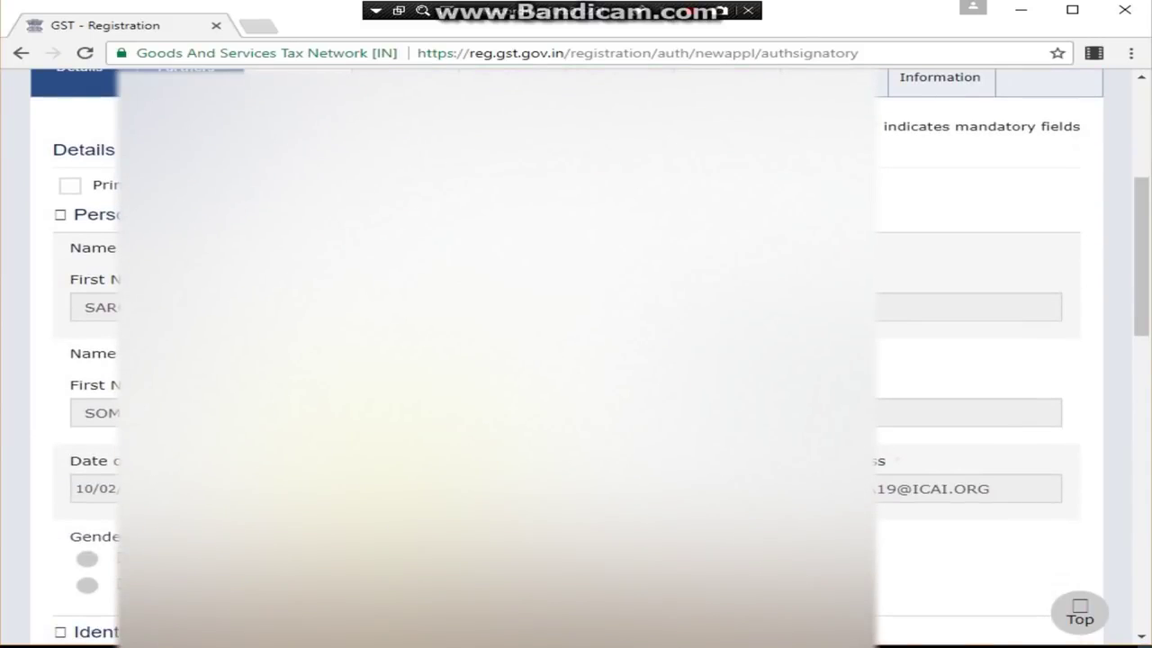
scroll(576, 360, down, 7)
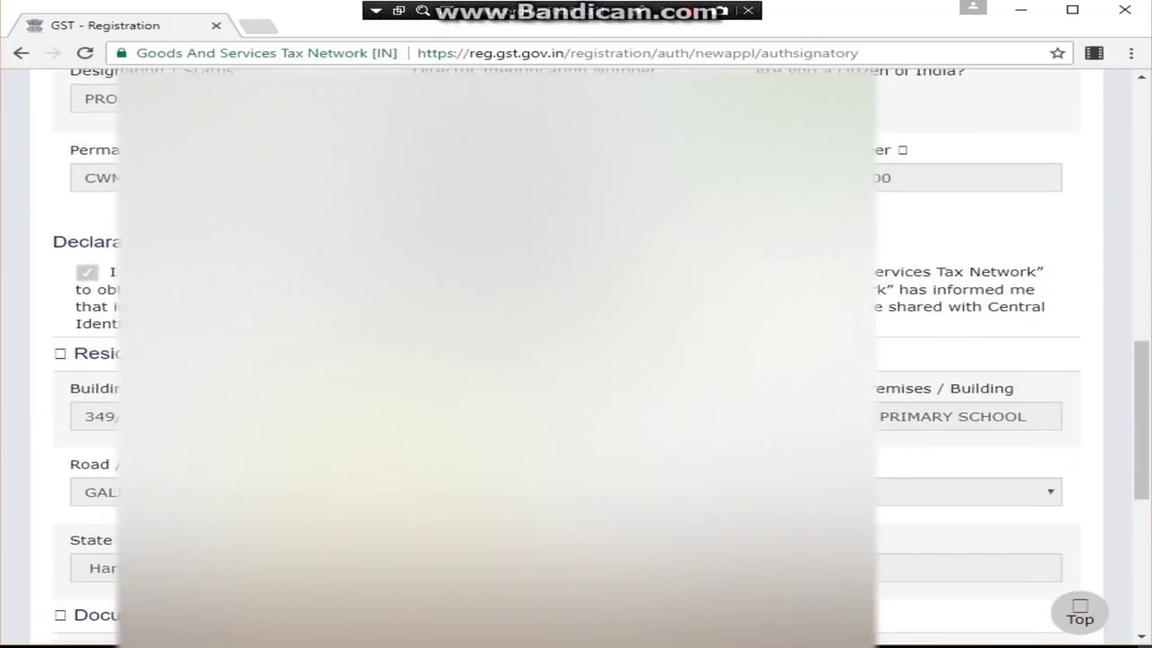
scroll(576, 360, down, 5)
scroll(576, 360, up, 10)
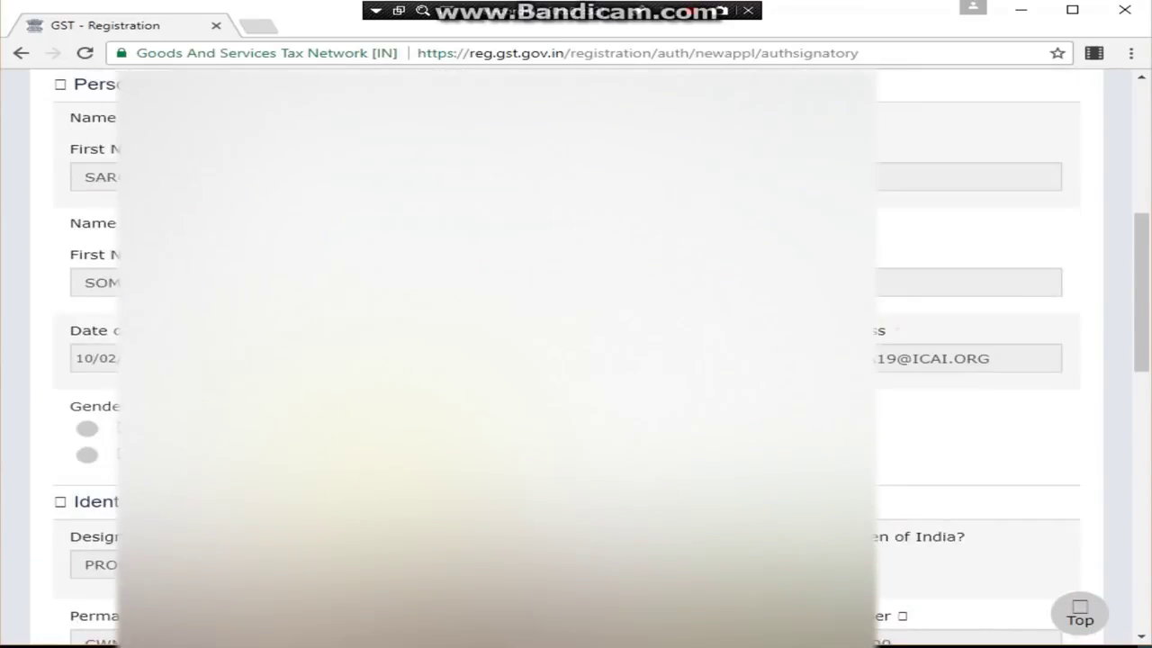
scroll(577, 360, up, 5)
click(65, 483)
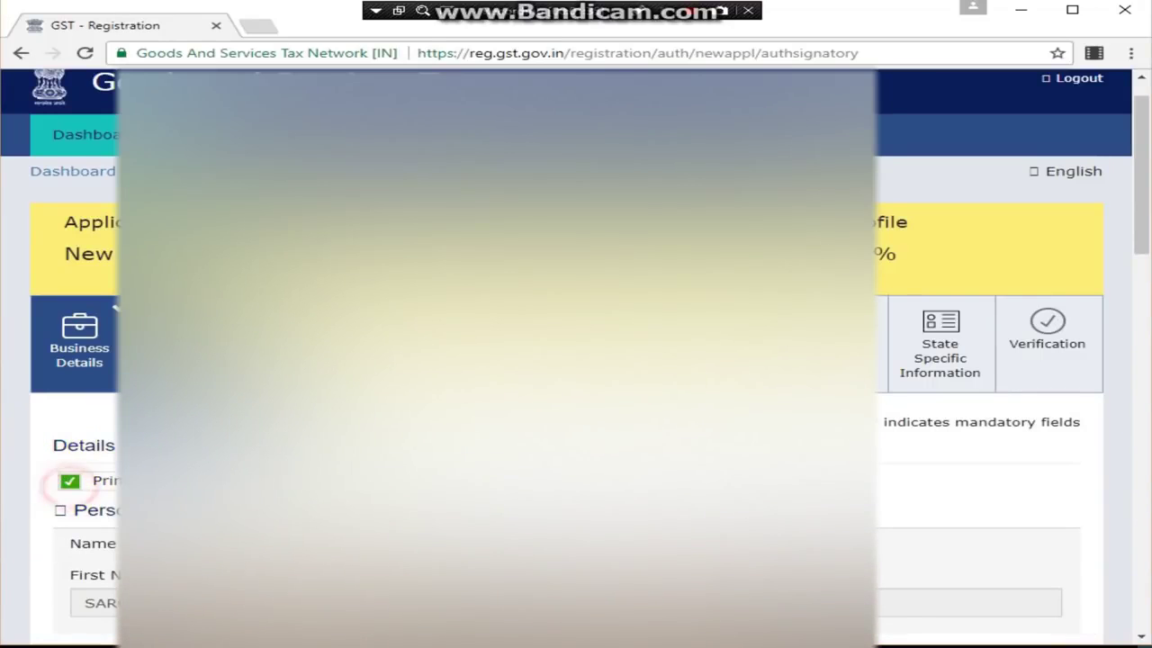
Step: Save the authorized signatory details and continue to the Authorized Representative section
scroll(65, 484, down, 10)
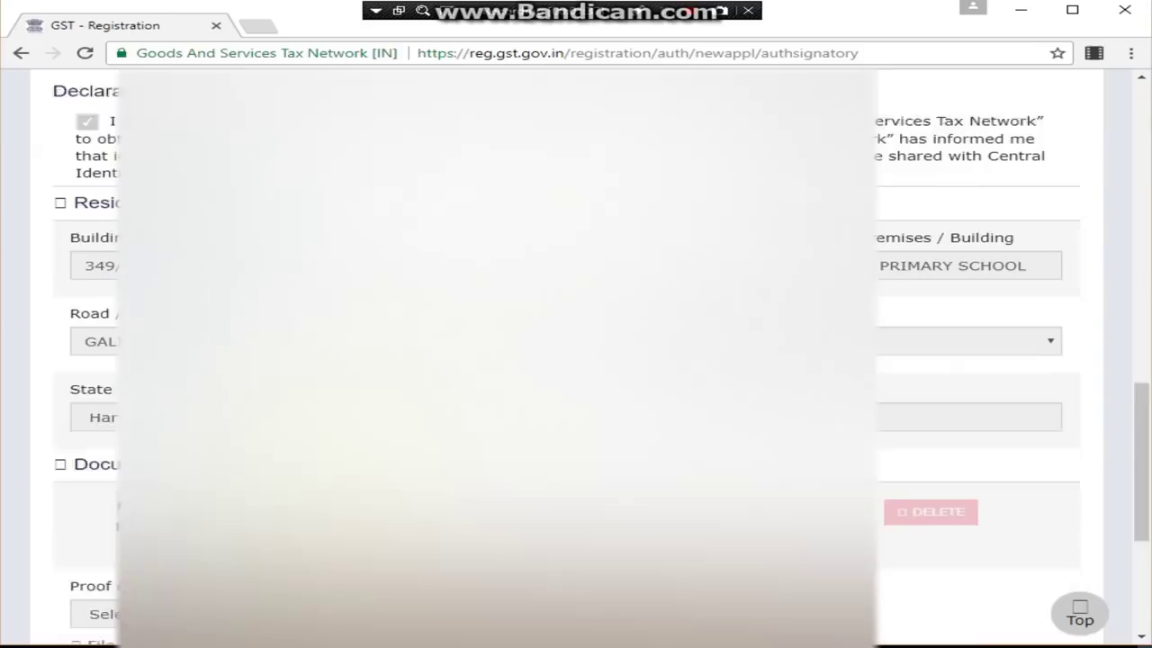
scroll(576, 360, down, 1)
scroll(973, 360, down, 4)
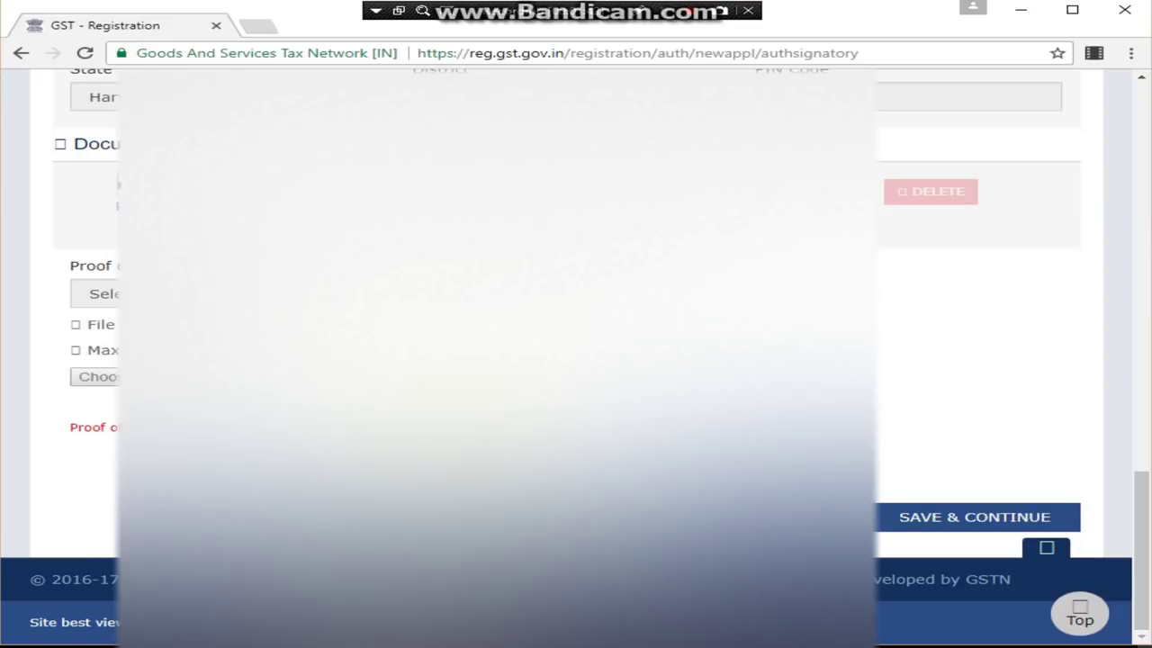
click(981, 531)
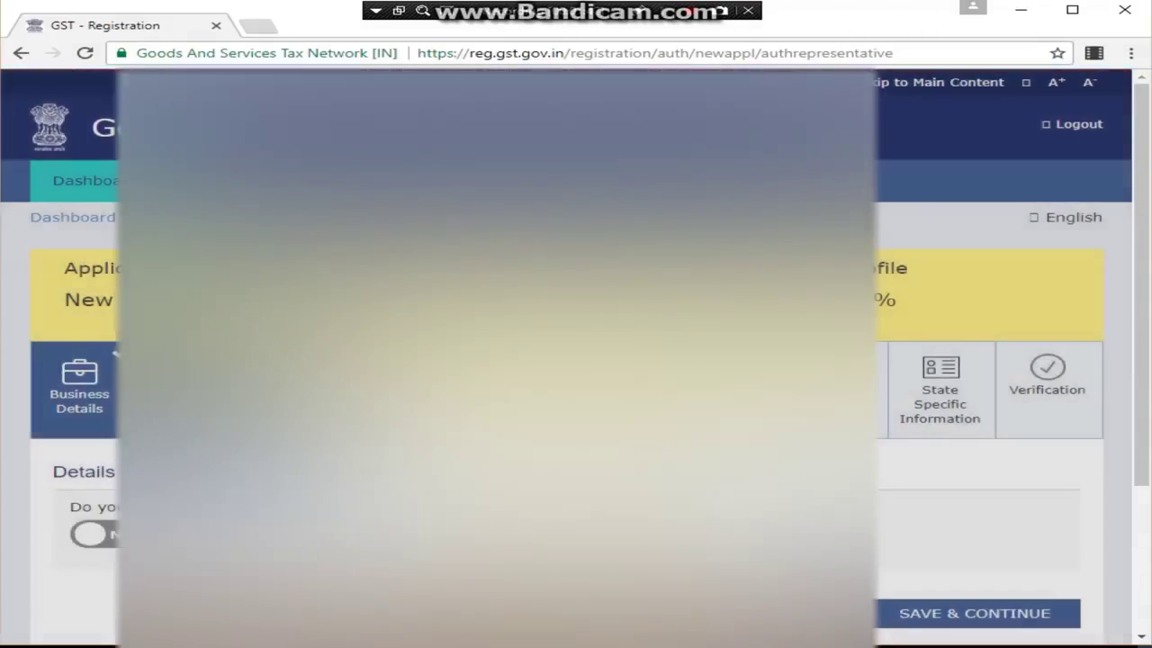
Step: Leave the authorized representative question set to No, then save and continue to the Principal Place of Business section
scroll(576, 361, down, 1)
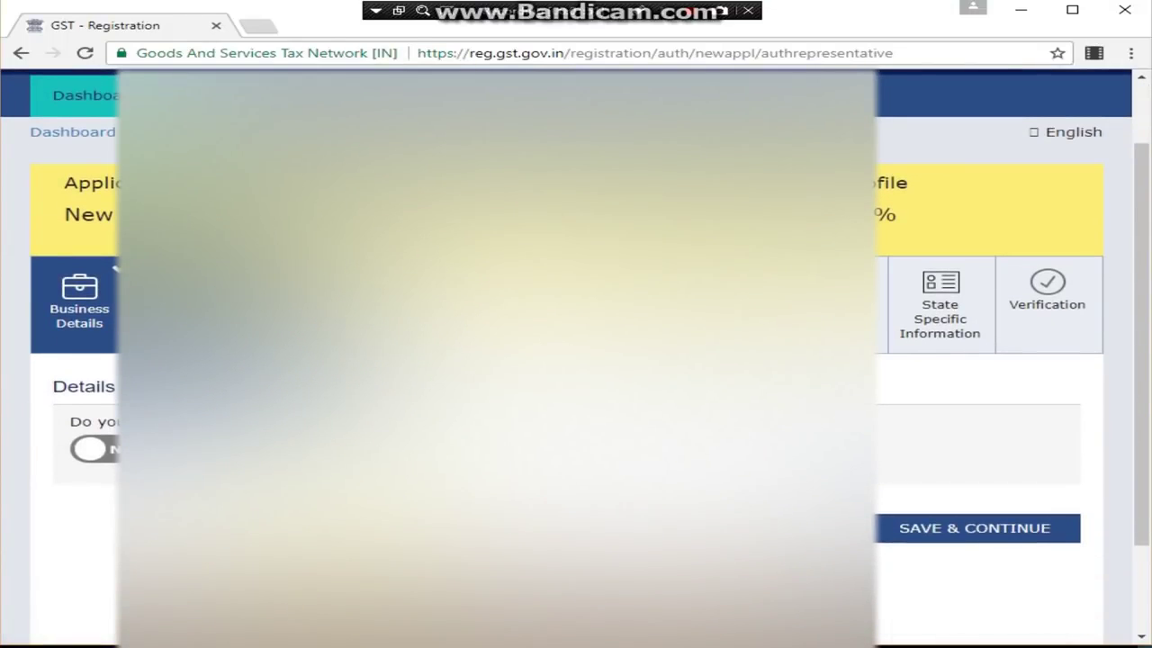
click(99, 450)
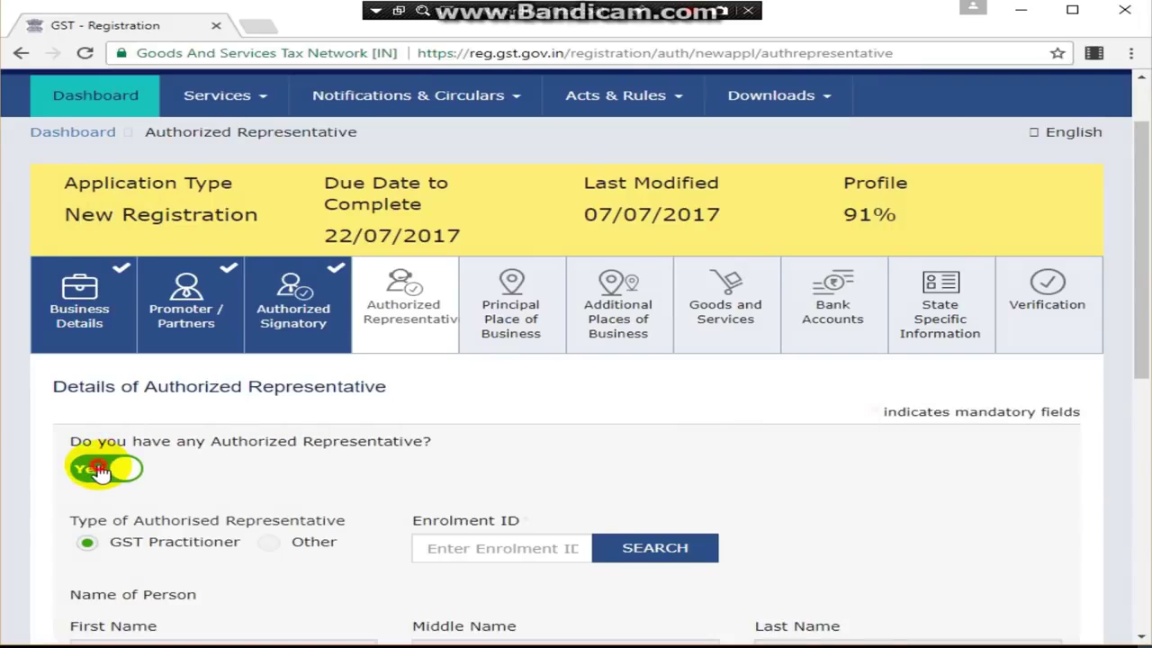
click(95, 469)
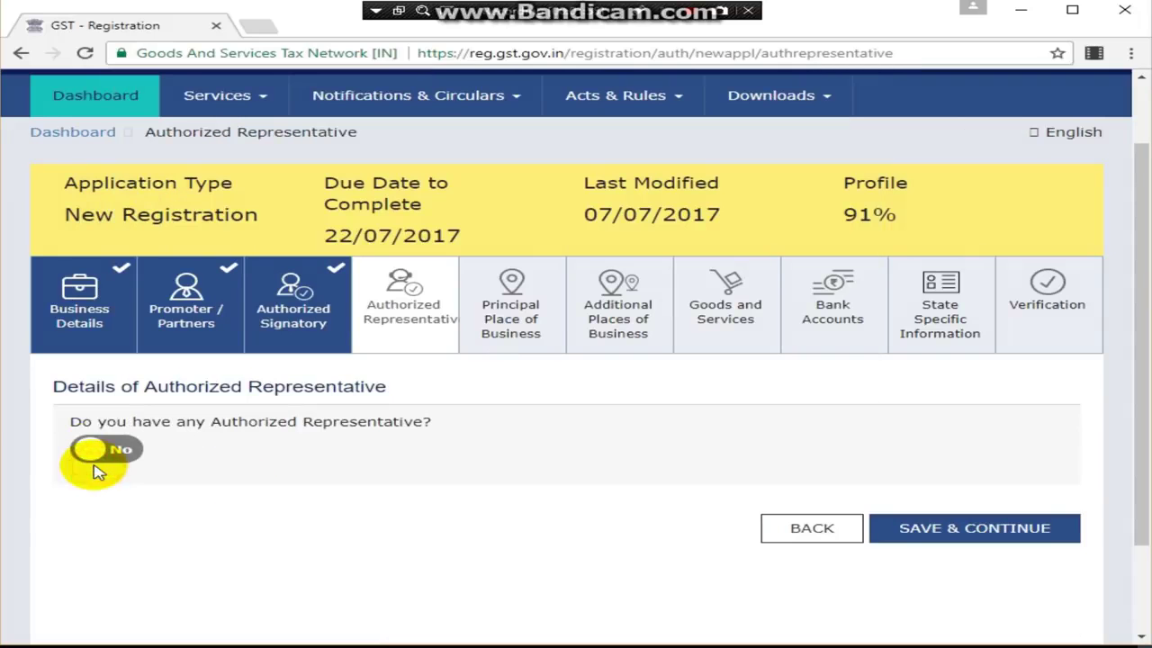
click(1017, 540)
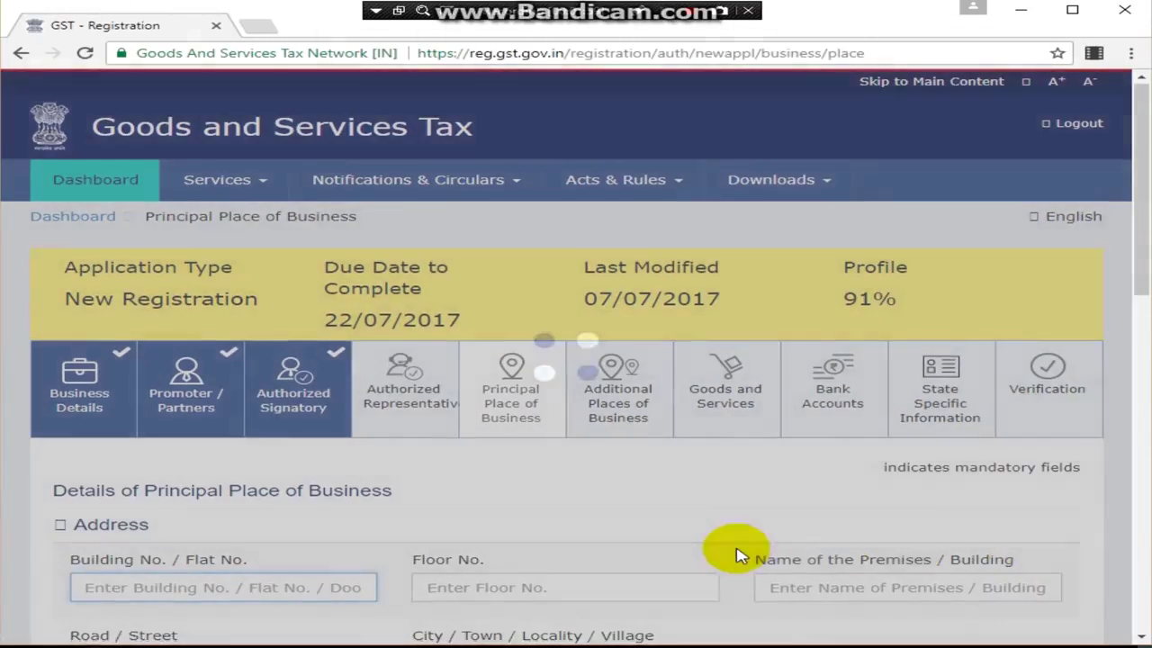
Step: Review the Principal Place of Business form, including the address, contact information, nature of possession options and proof document field
scroll(739, 553, down, 2)
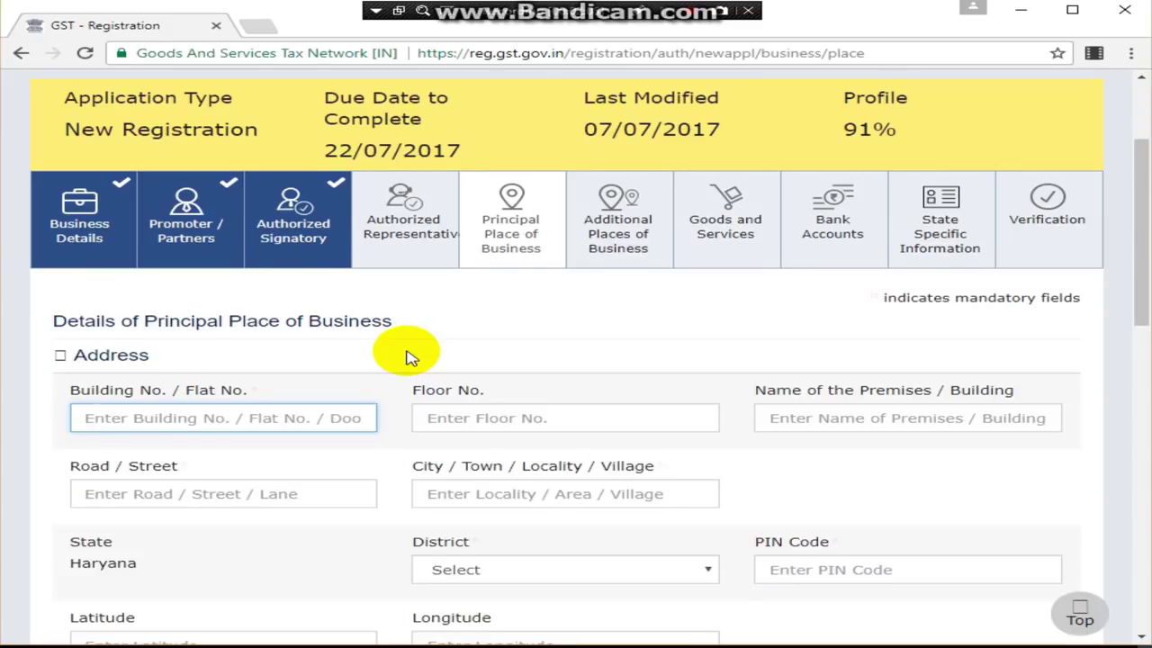
scroll(406, 357, down, 3)
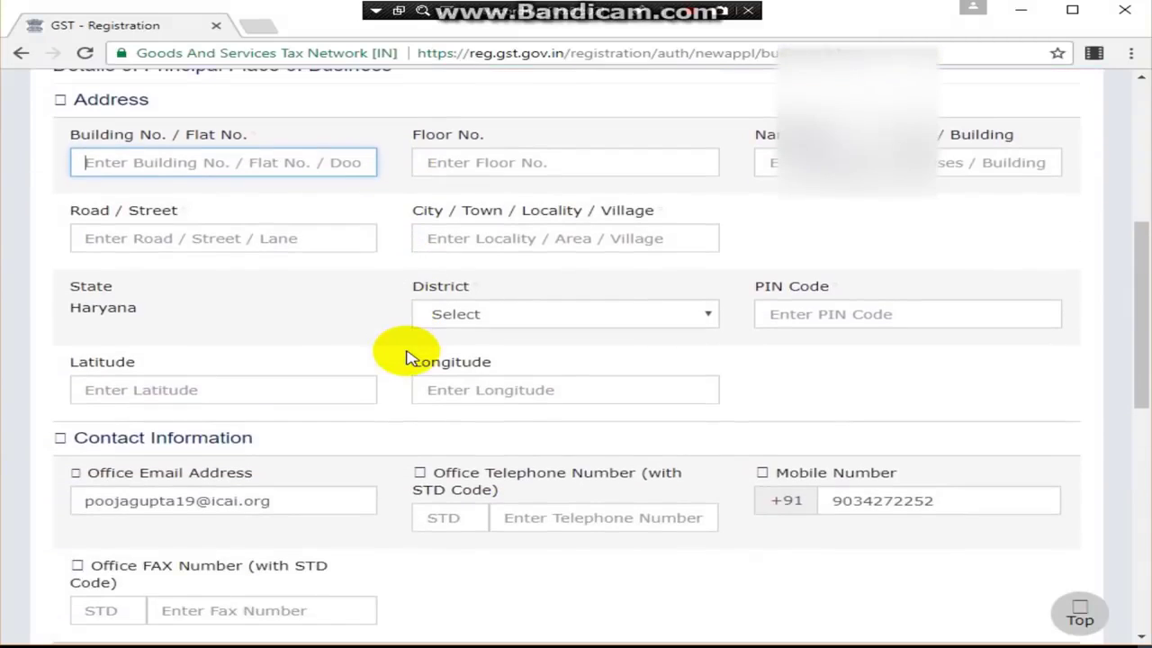
scroll(406, 357, down, 2)
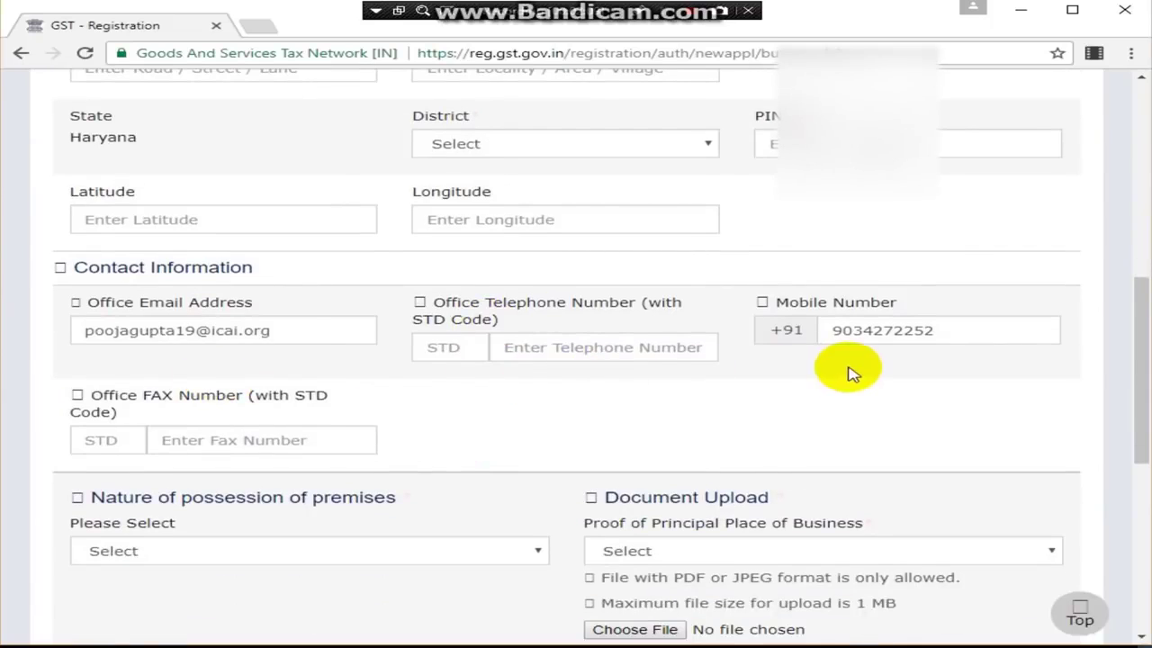
scroll(379, 412, down, 2)
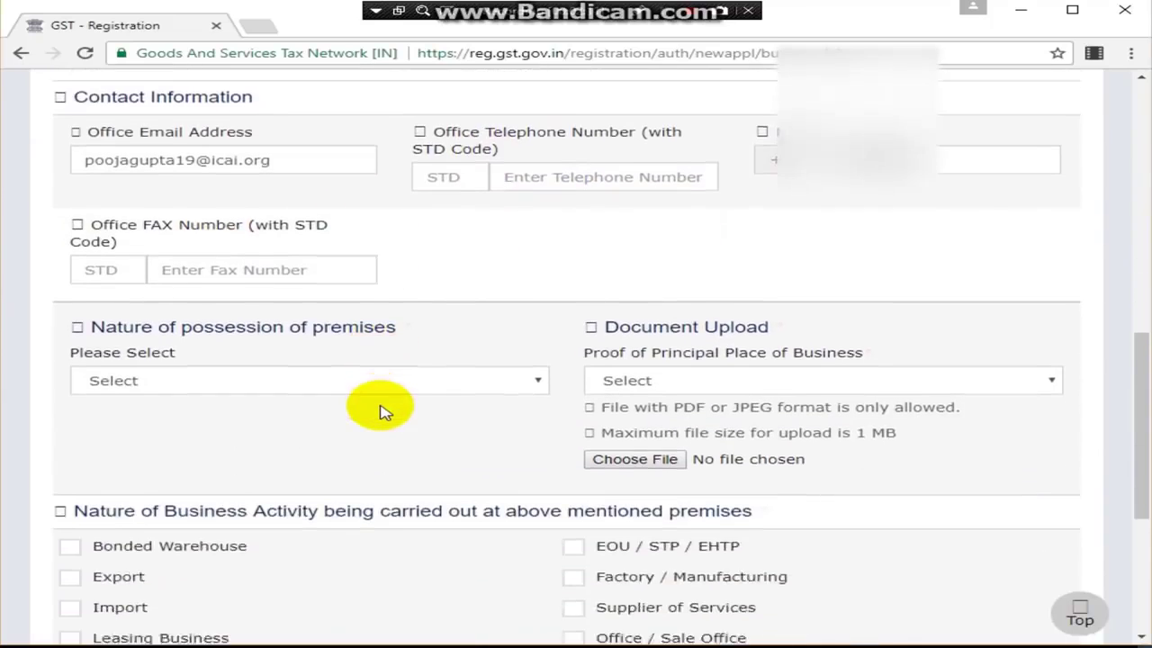
scroll(380, 412, down, 1)
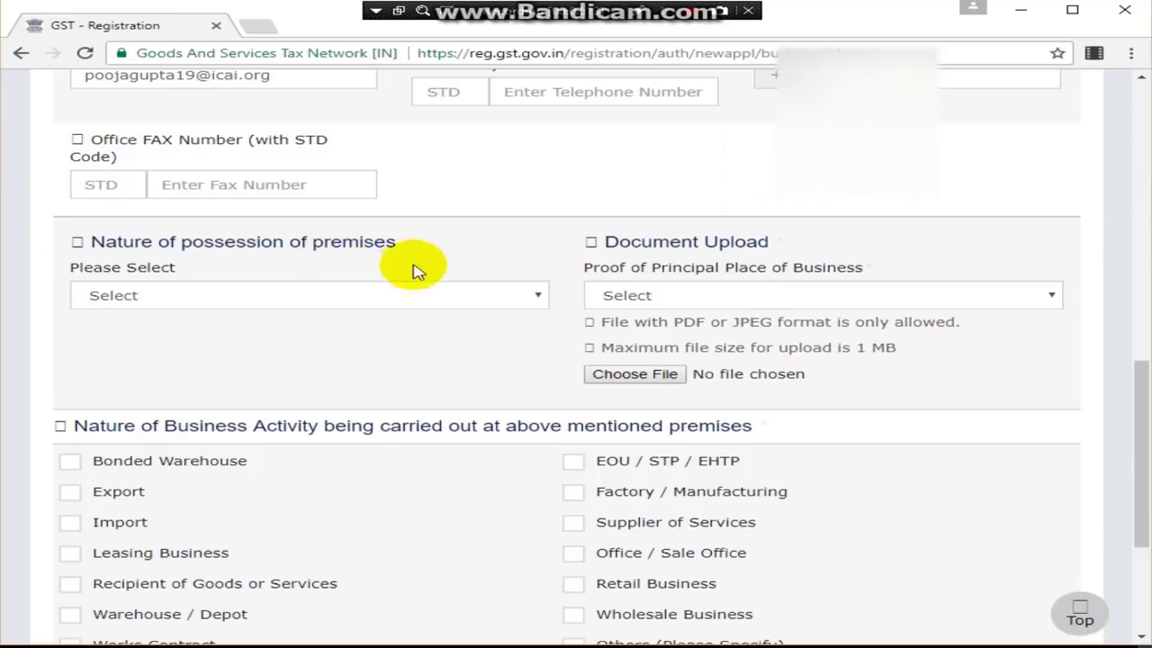
click(445, 297)
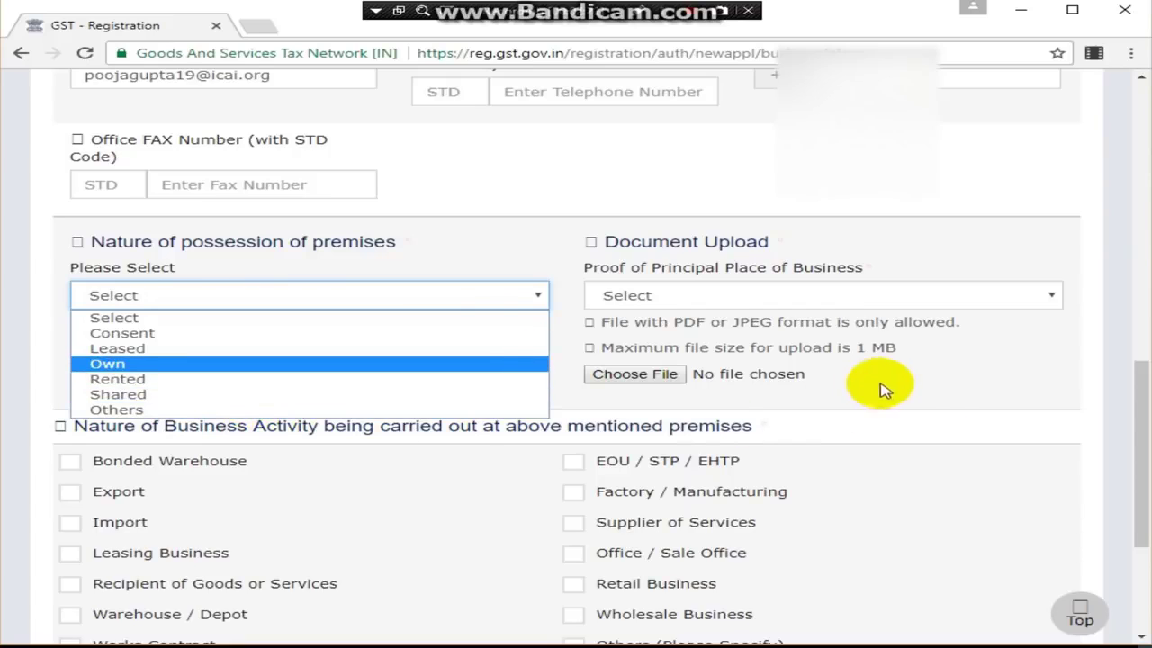
click(963, 407)
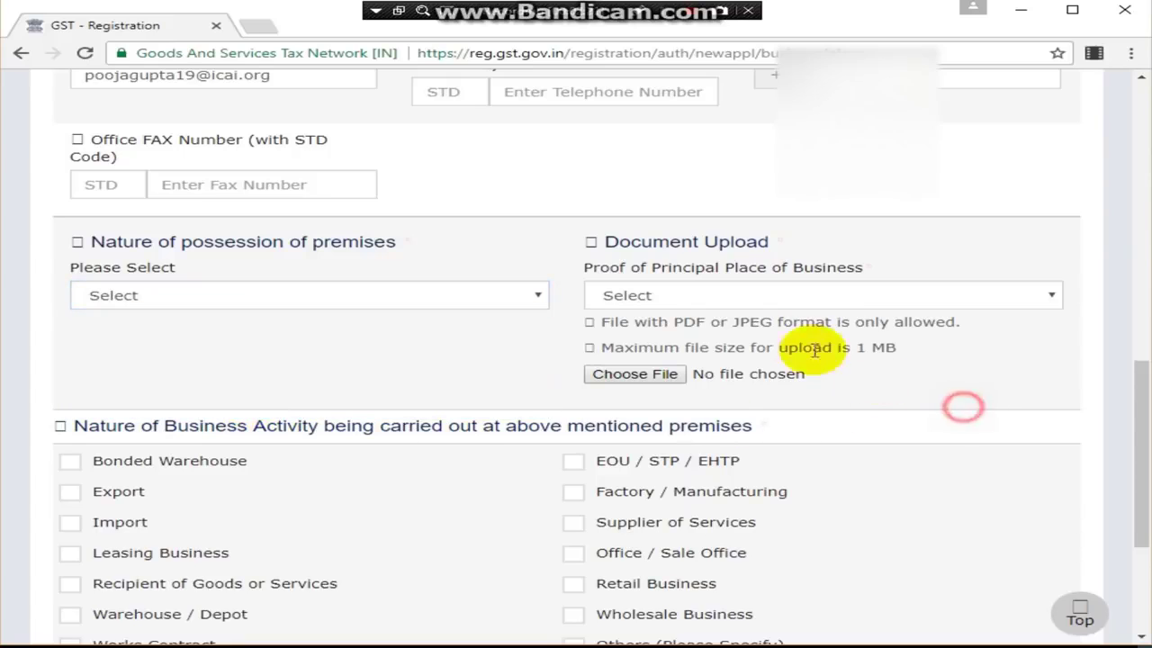
click(872, 306)
click(967, 294)
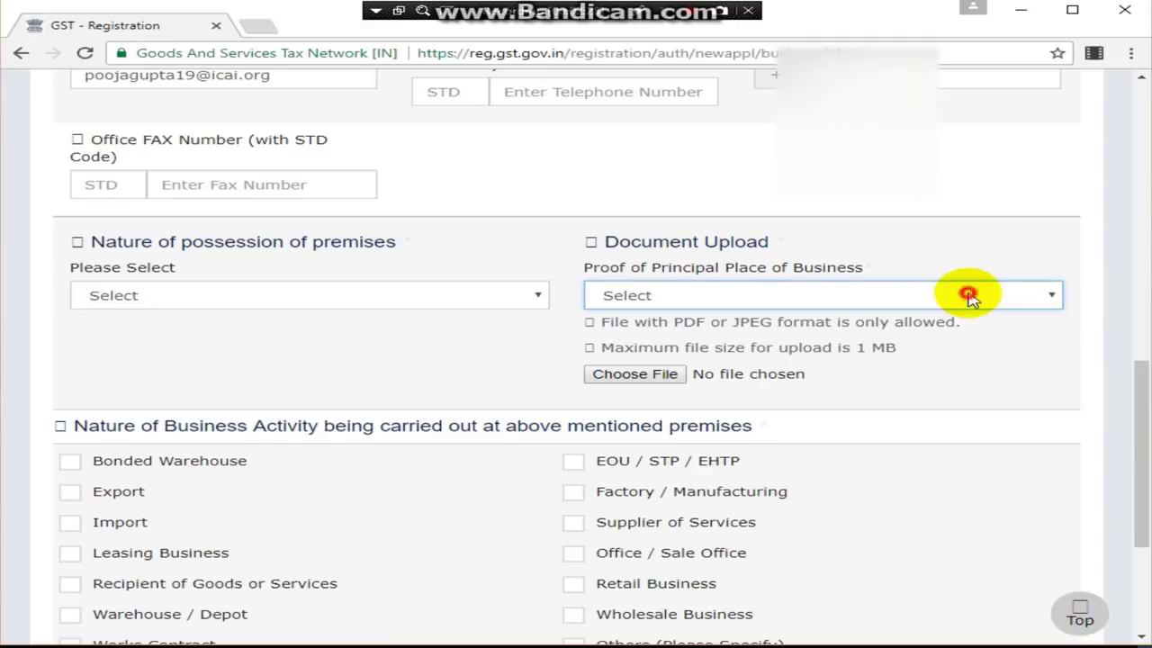
click(643, 296)
click(642, 296)
Step: Set the nature of possession of premises to Rented and check which documents are accepted as proof of the principal place of business
click(463, 297)
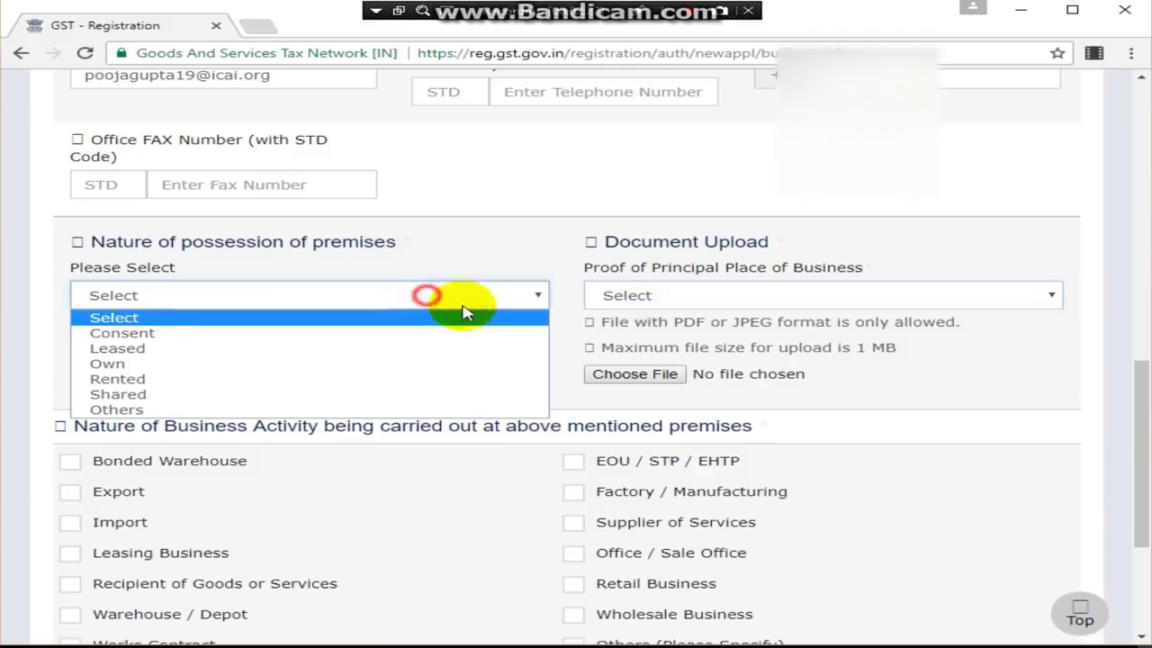
click(215, 382)
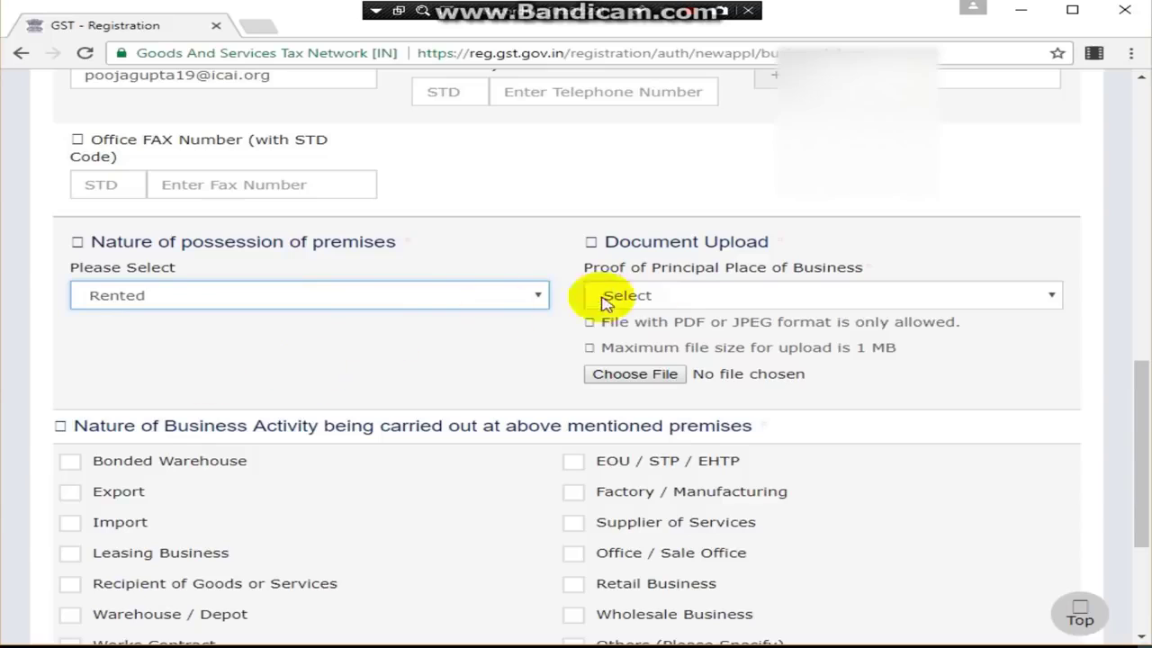
click(688, 294)
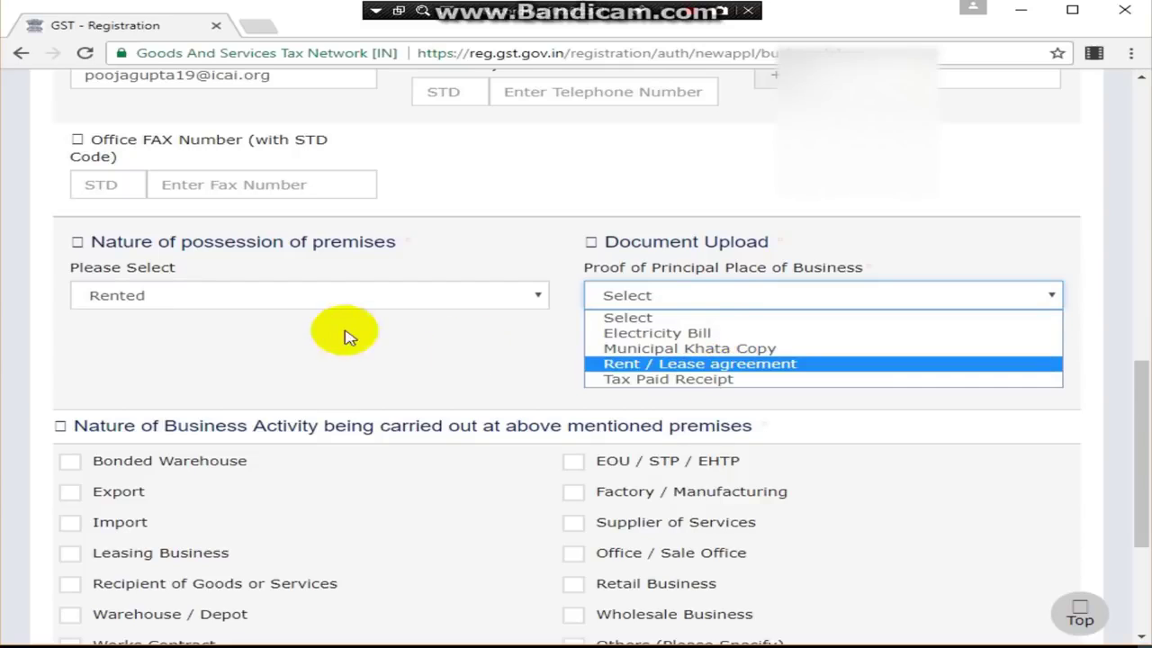
click(463, 338)
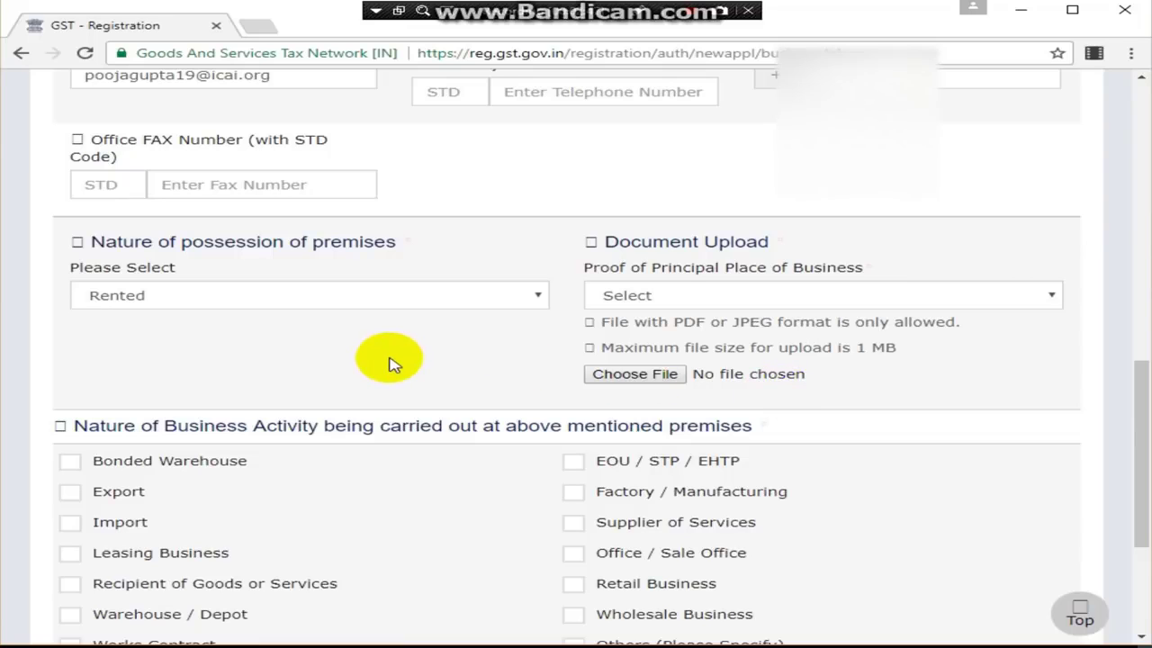
scroll(434, 411, down, 1)
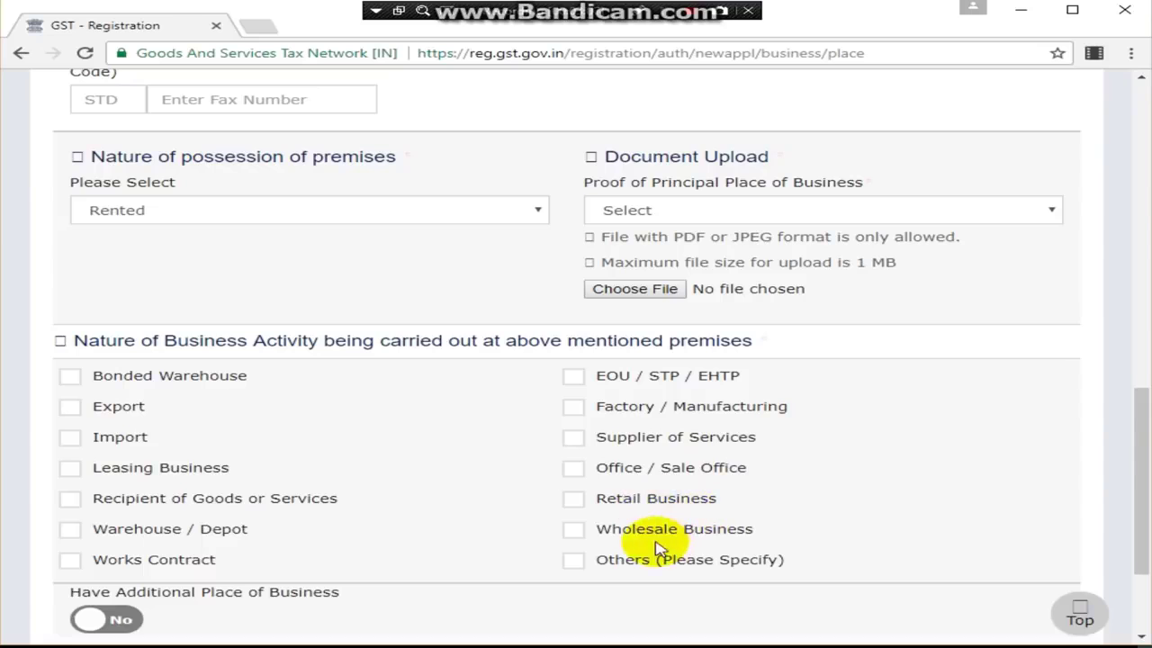
scroll(648, 571, down, 1)
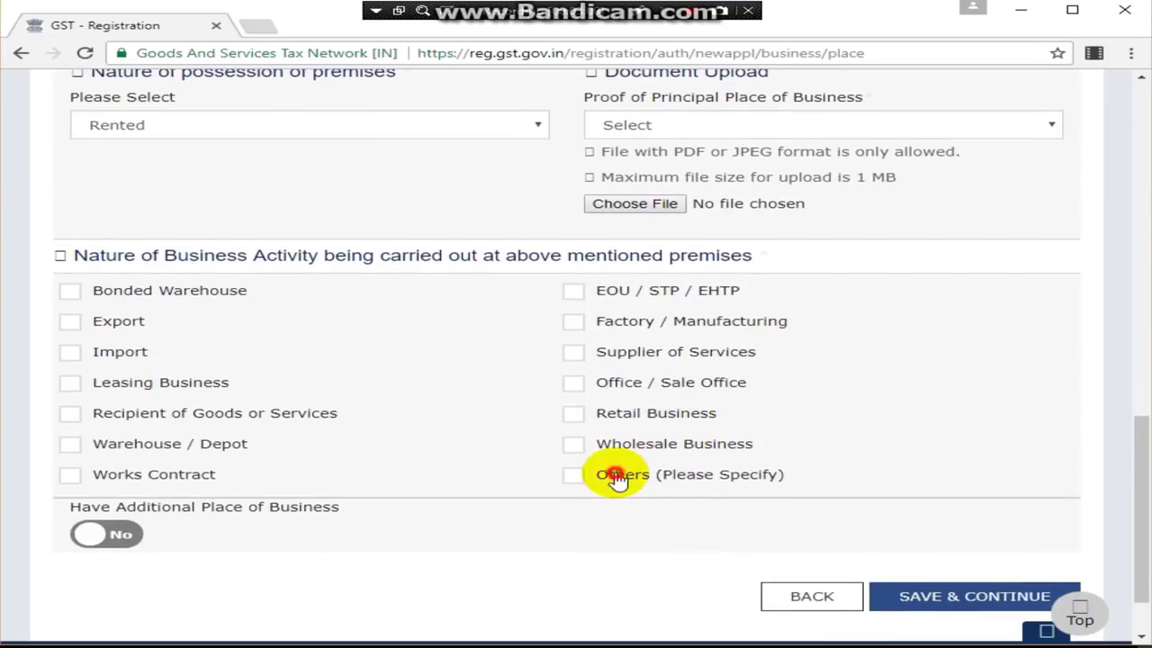
click(616, 478)
click(154, 542)
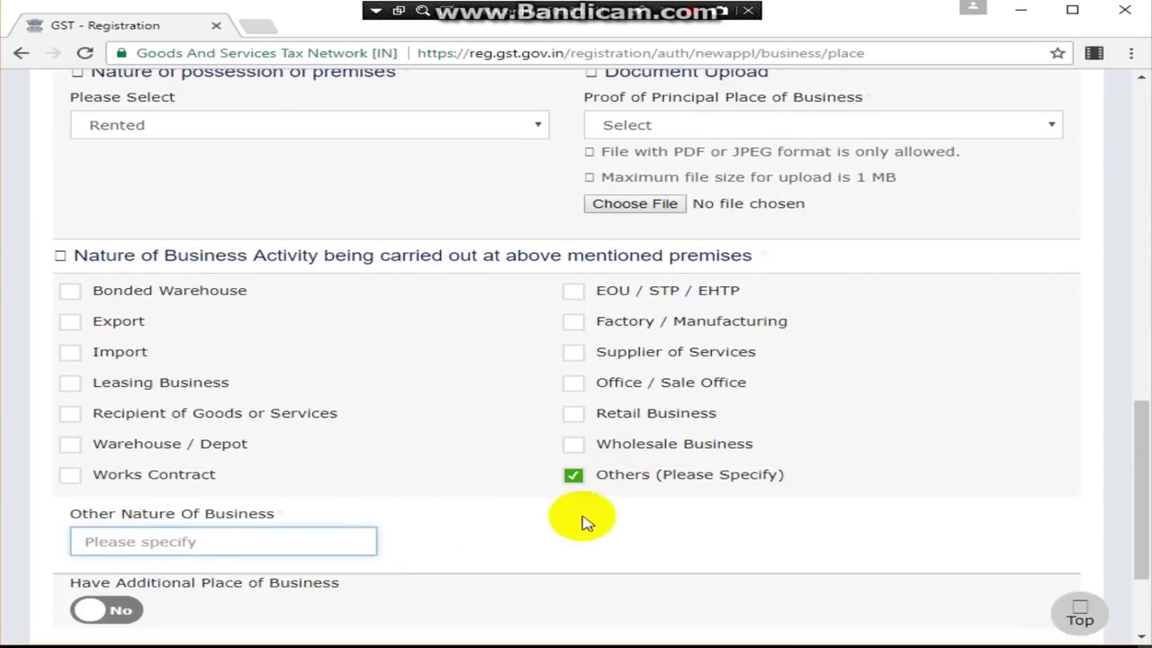
click(574, 478)
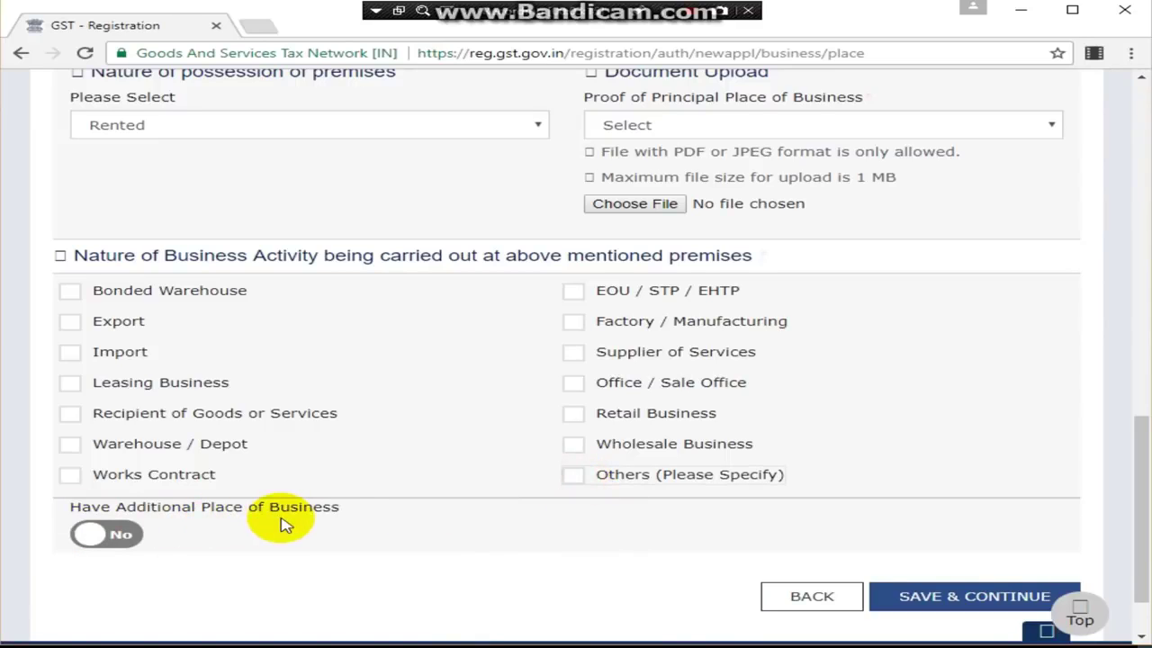
Step: Keep Have Additional Place of Business set to No, then save the principal place details and continue to Additional Places of Business
click(126, 535)
click(108, 537)
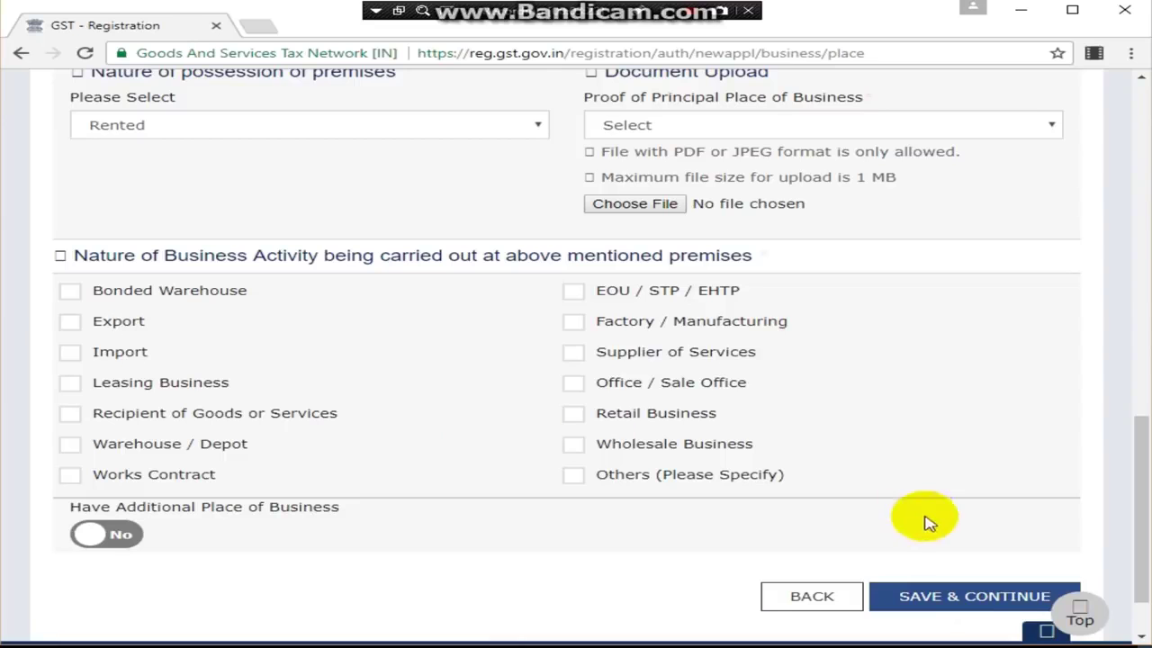
scroll(694, 565, up, 1)
scroll(694, 566, down, 2)
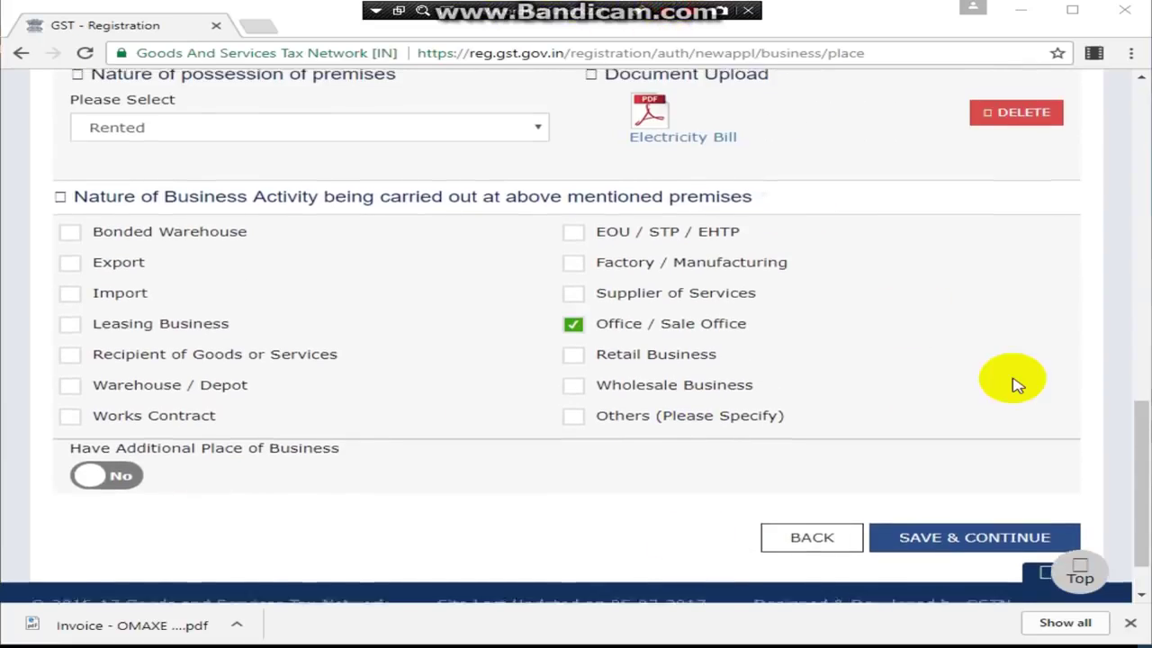
scroll(1013, 383, up, 4)
scroll(932, 418, down, 4)
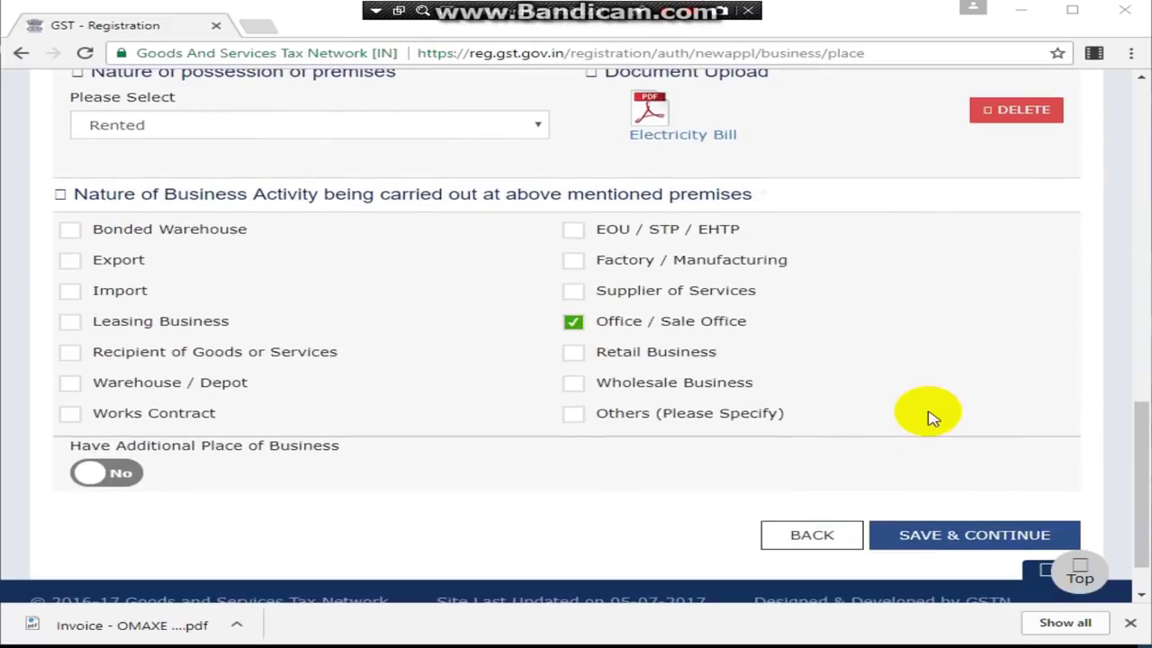
click(986, 554)
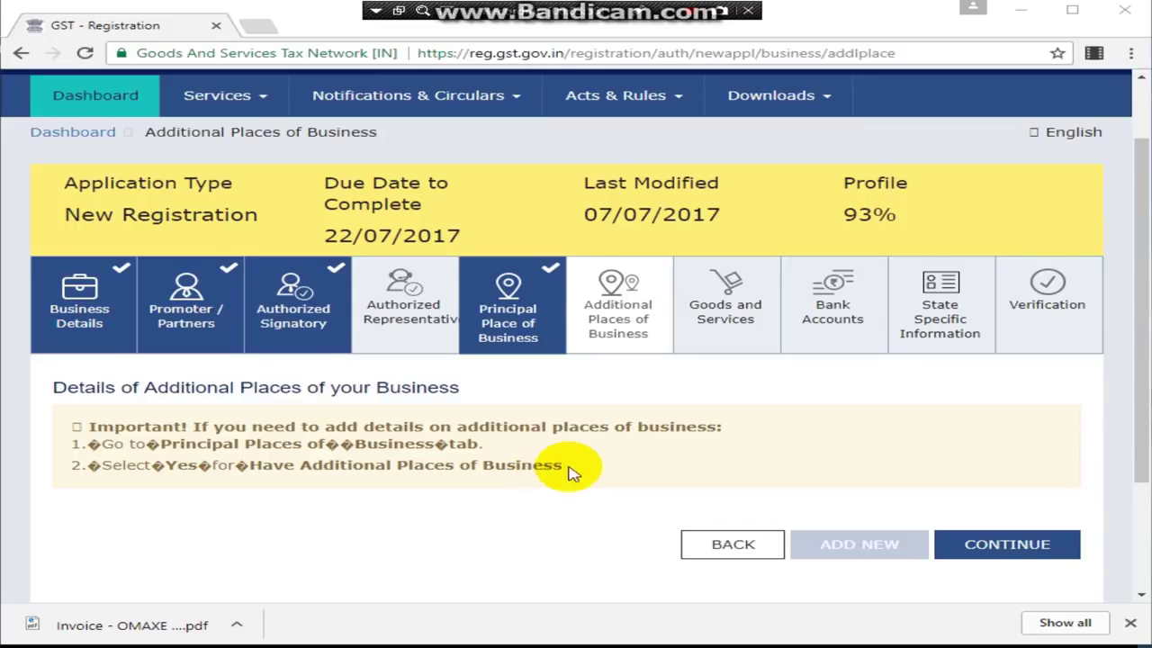
Step: Continue past Additional Places of Business to Goods and Services, and compare its goods and services entry forms
click(1044, 549)
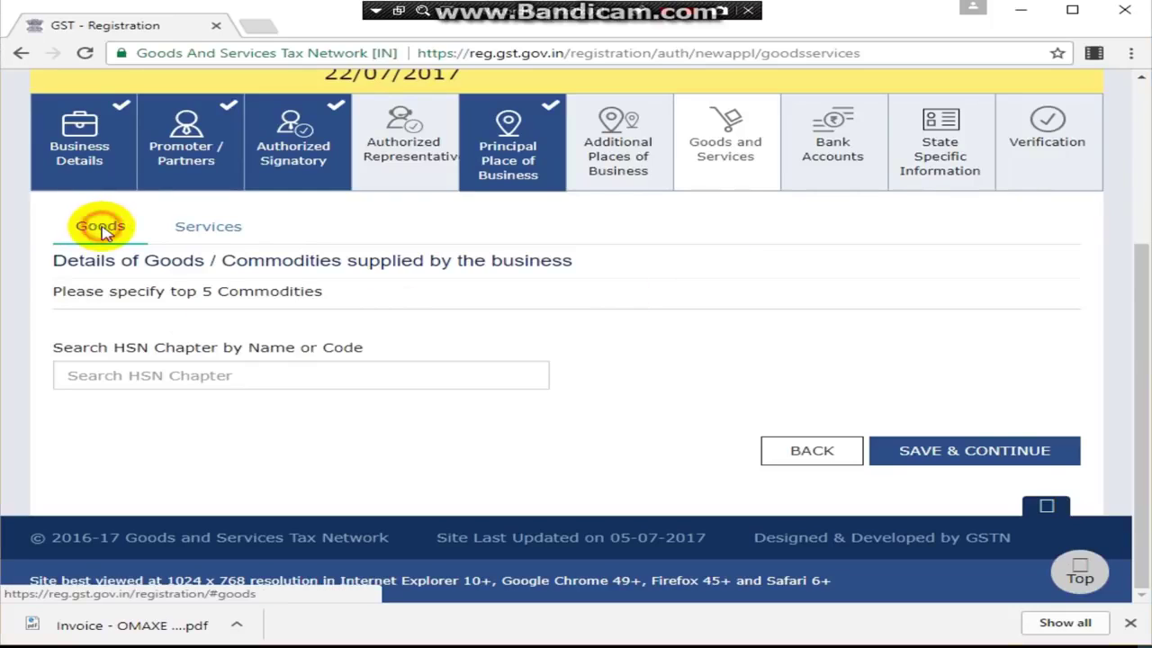
click(212, 232)
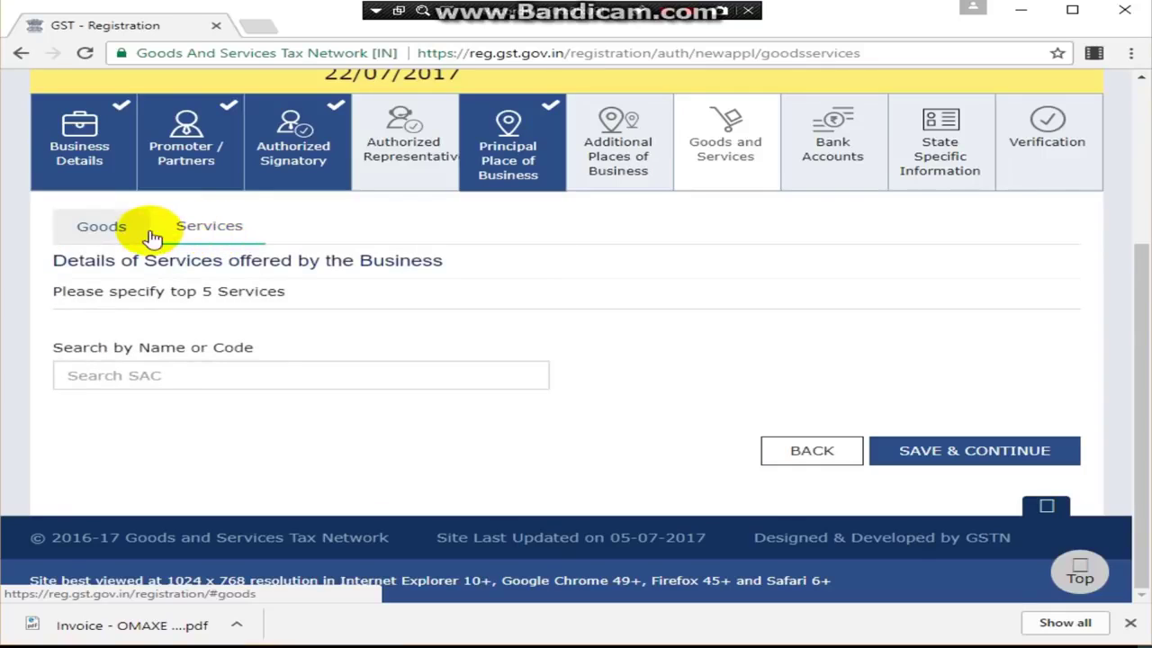
click(113, 227)
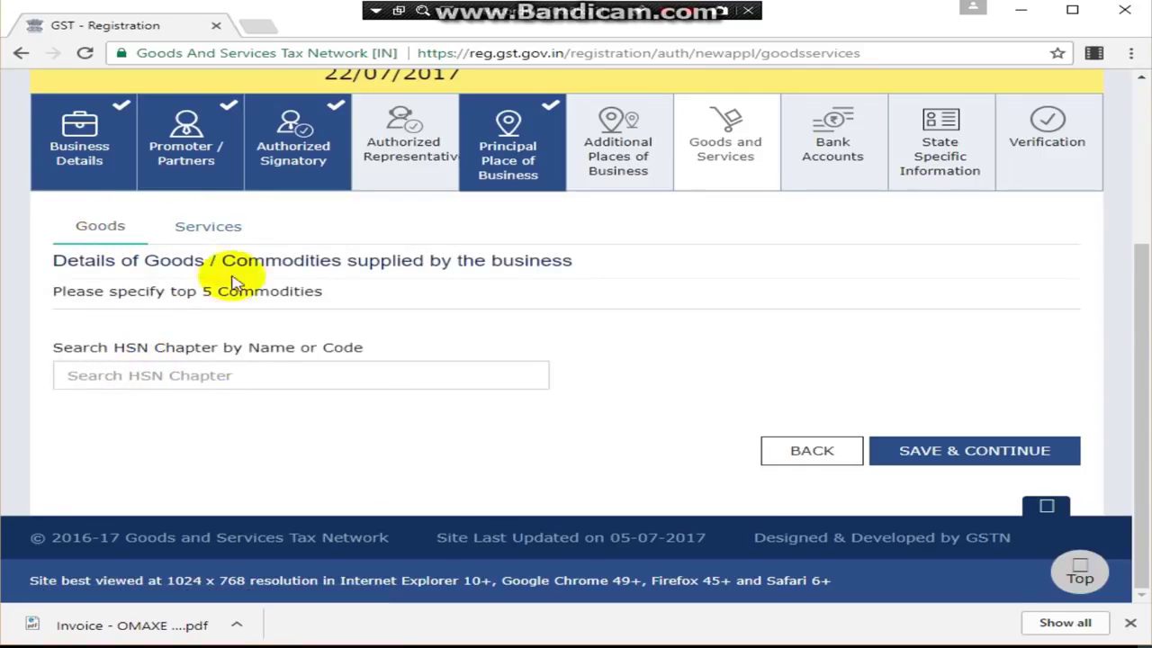
click(221, 230)
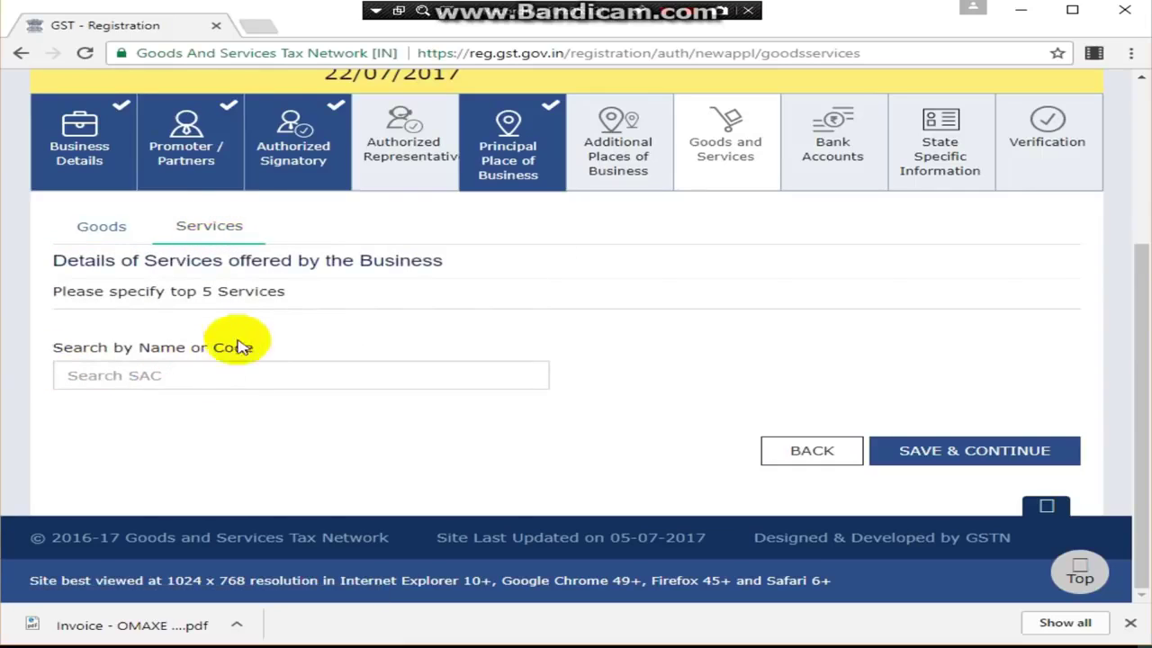
click(109, 226)
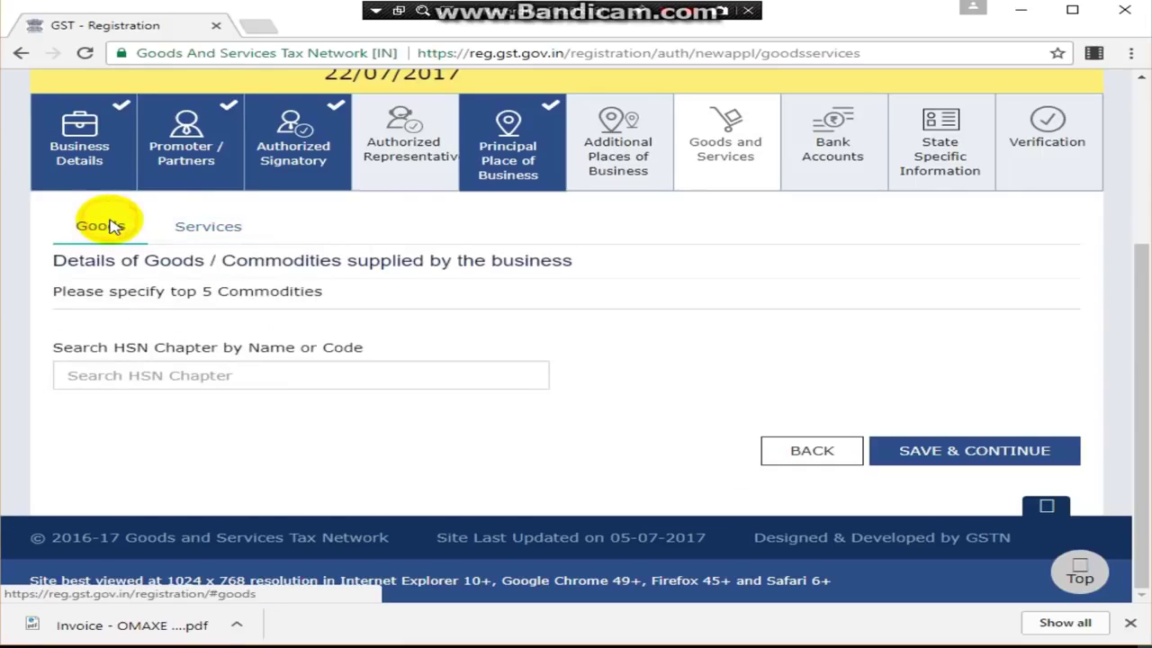
click(207, 229)
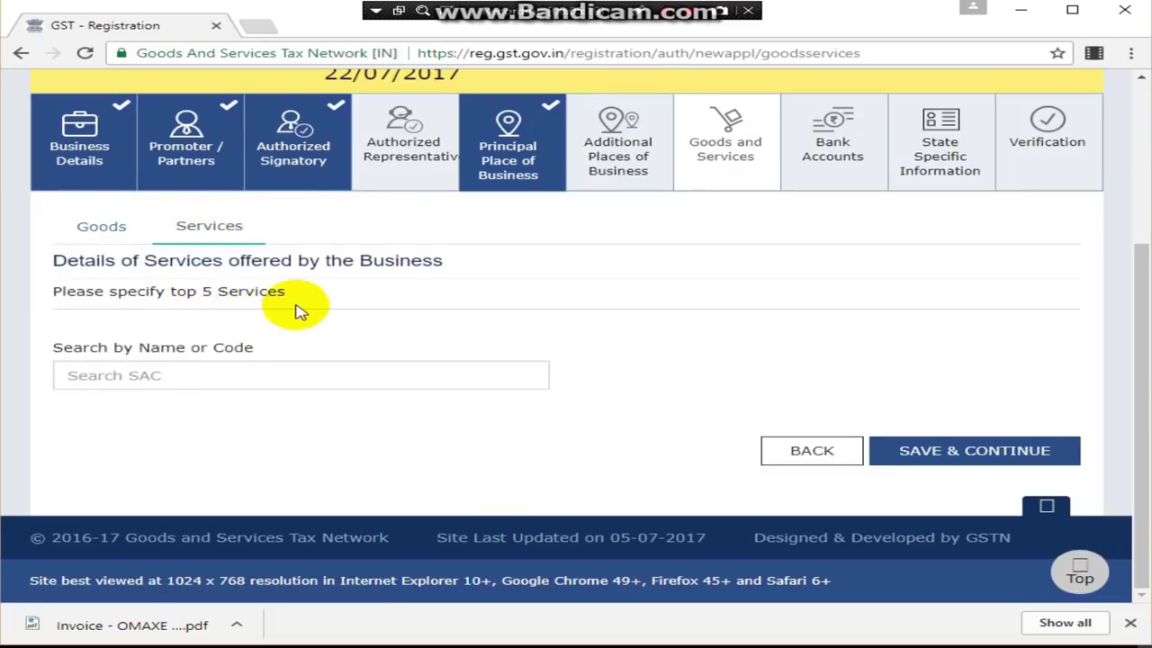
click(102, 227)
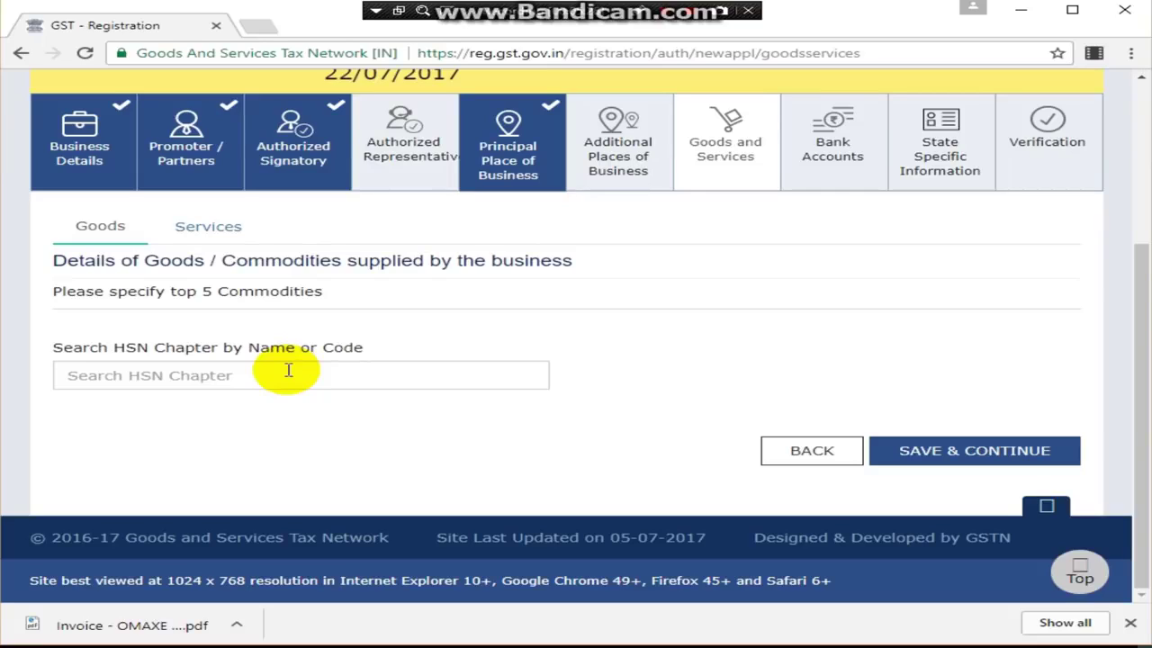
Step: Search the HSN chapters for PEN and look through the suggested commodity codes
click(288, 370)
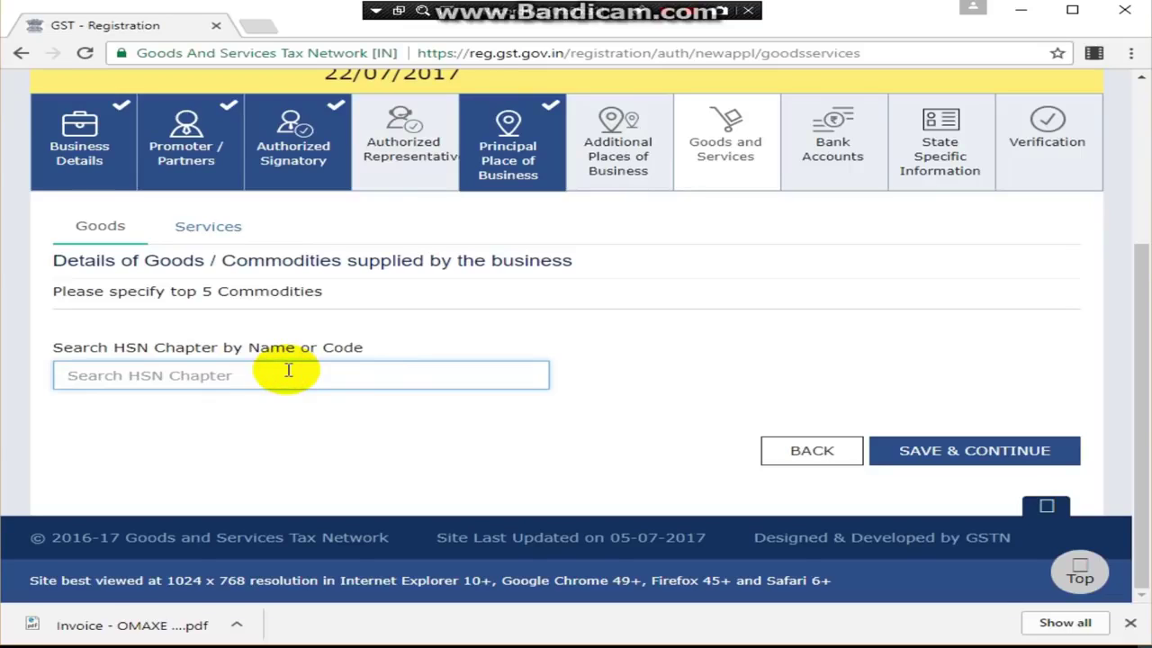
text(PEN)
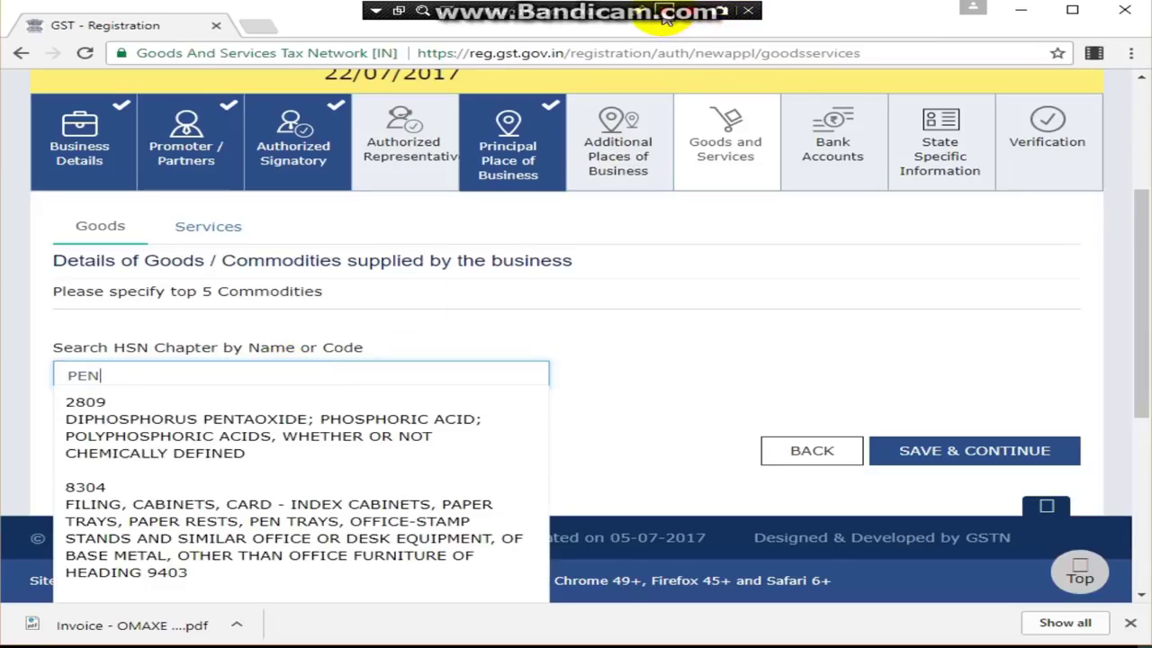
scroll(333, 524, down, 1)
scroll(342, 520, down, 4)
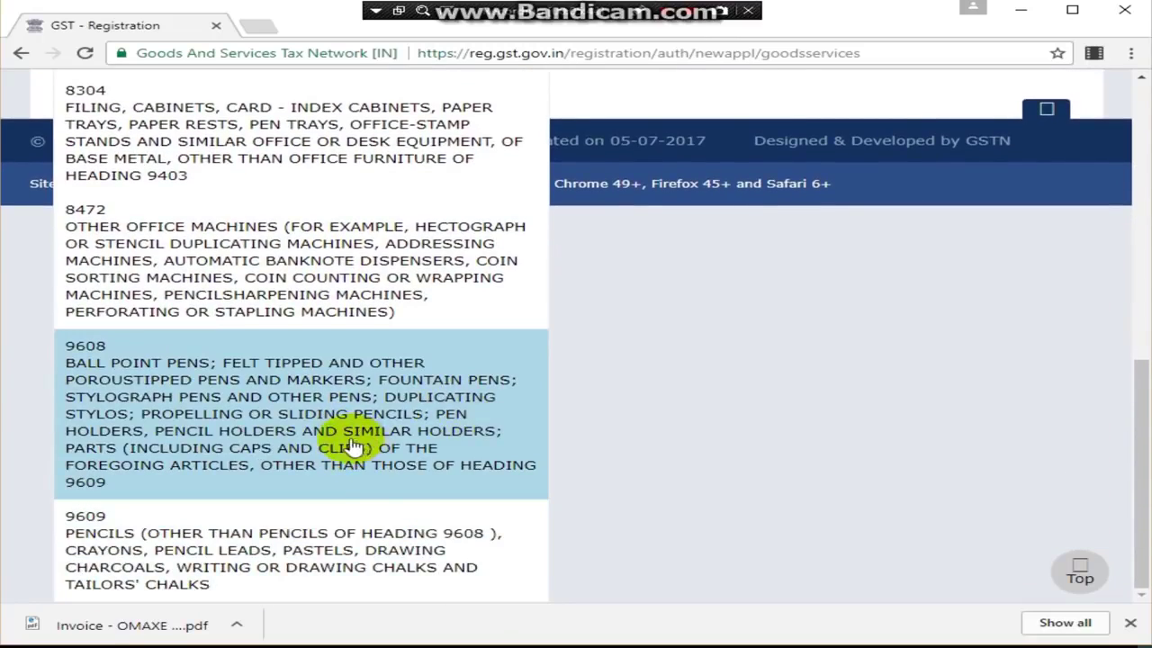
scroll(326, 524, up, 4)
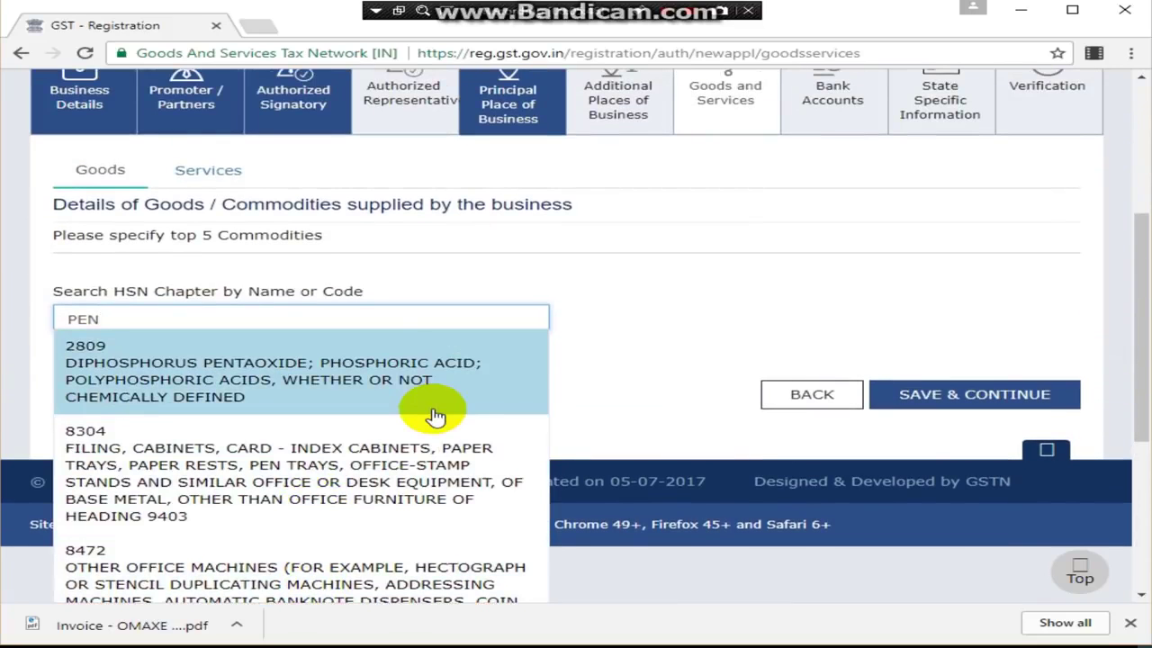
click(484, 291)
Step: Search the service accounting codes for TRANSPORT, then return to the goods search
click(209, 227)
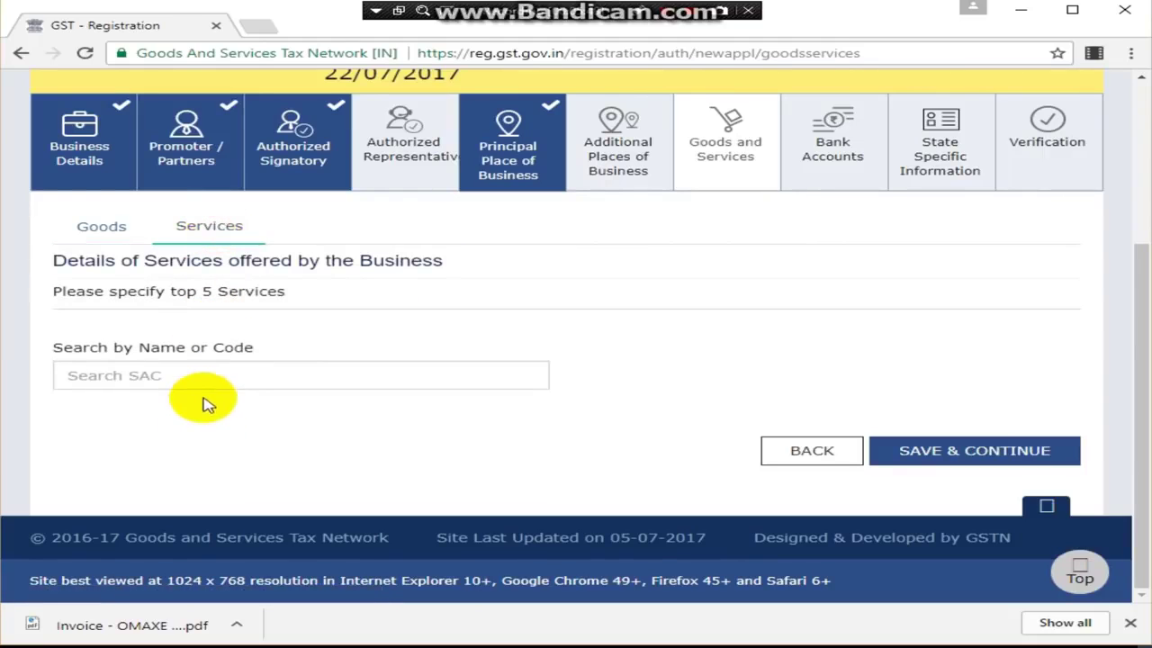
click(206, 377)
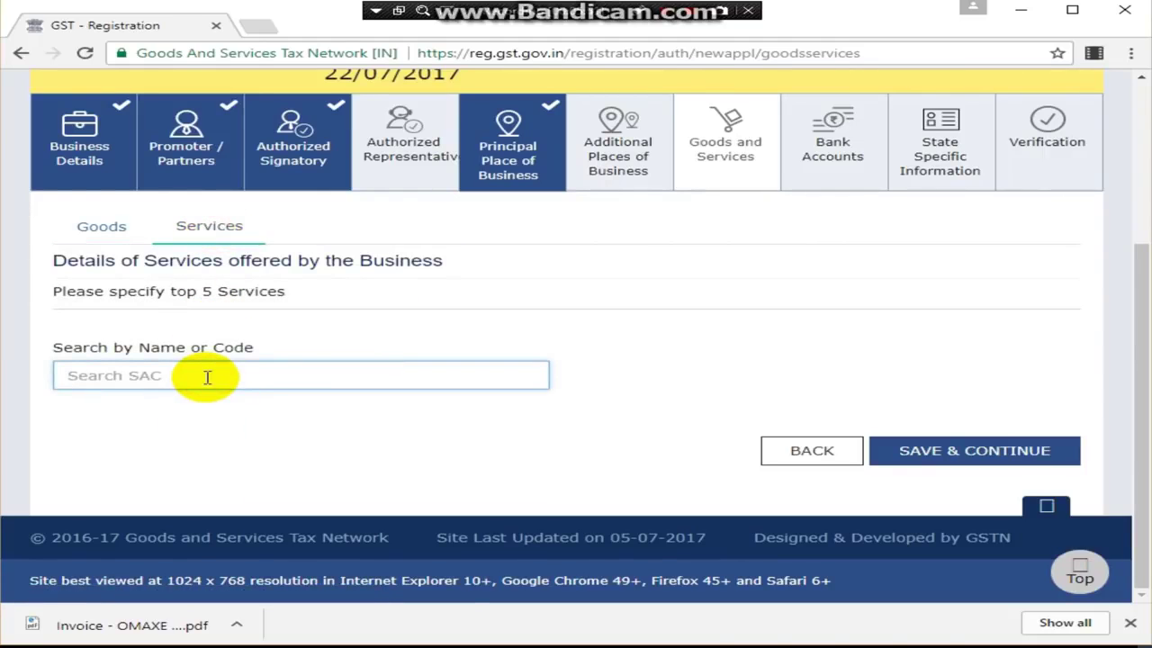
text(TRANSPORT)
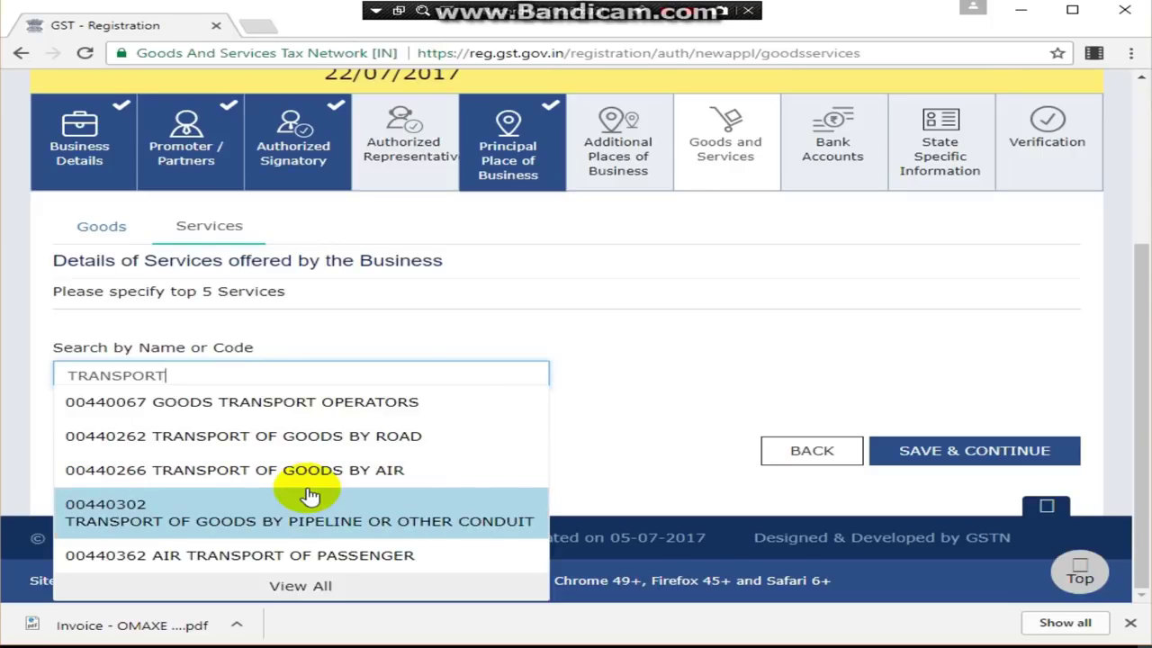
click(101, 227)
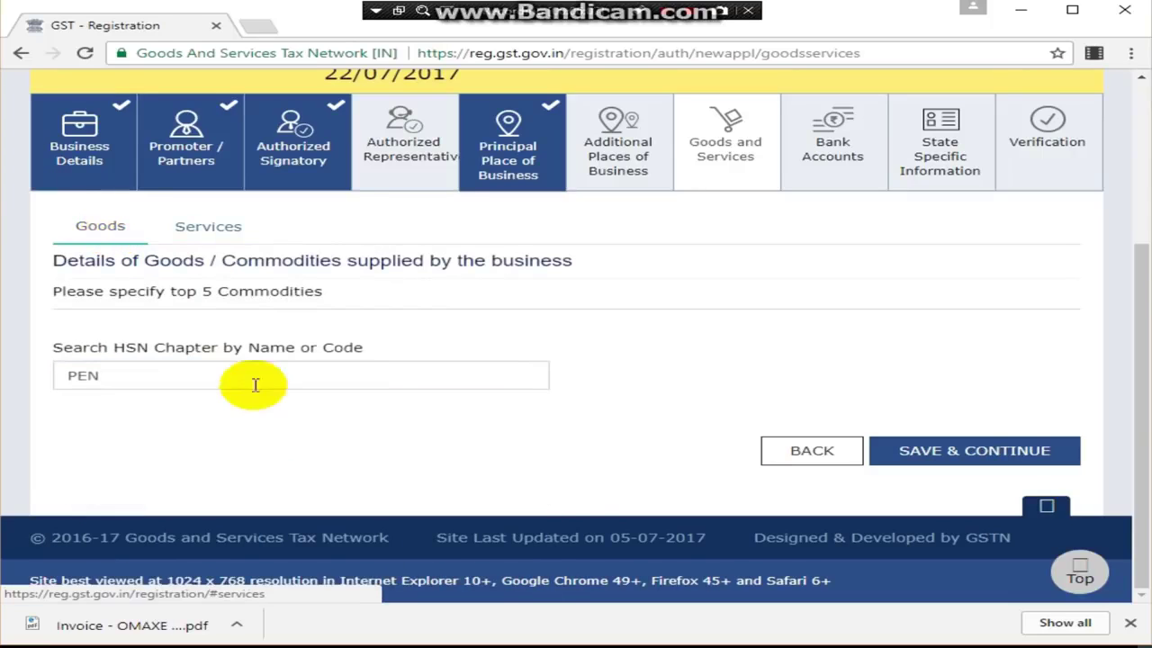
click(245, 375)
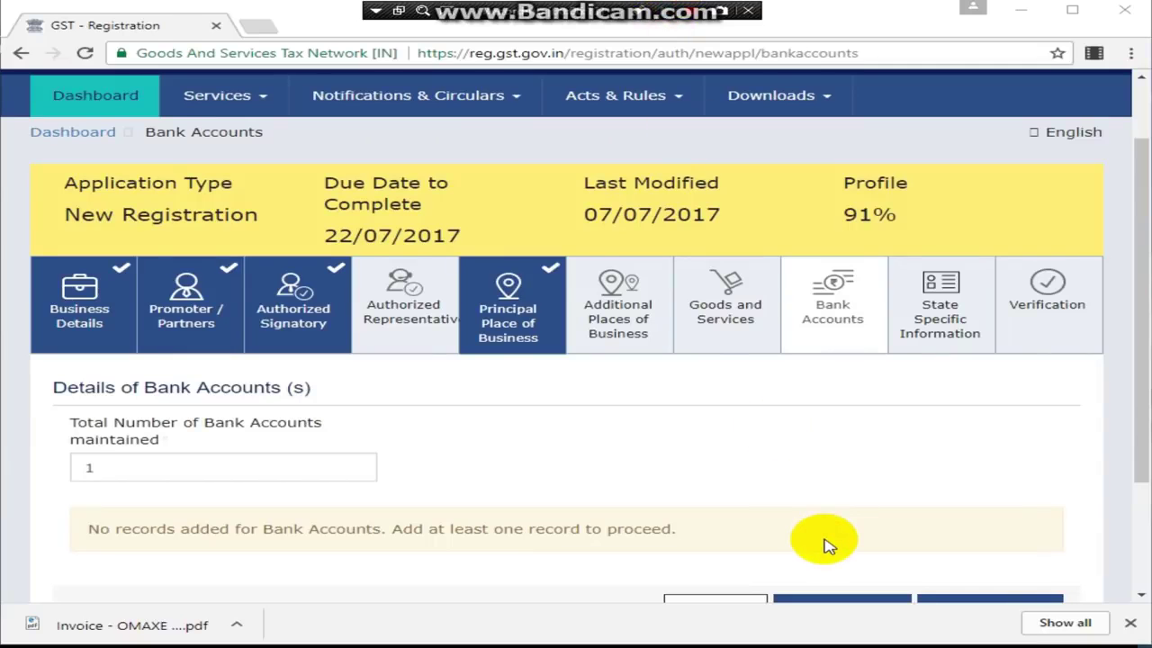
Step: Set the total number of bank accounts maintained to 2
scroll(828, 545, down, 1)
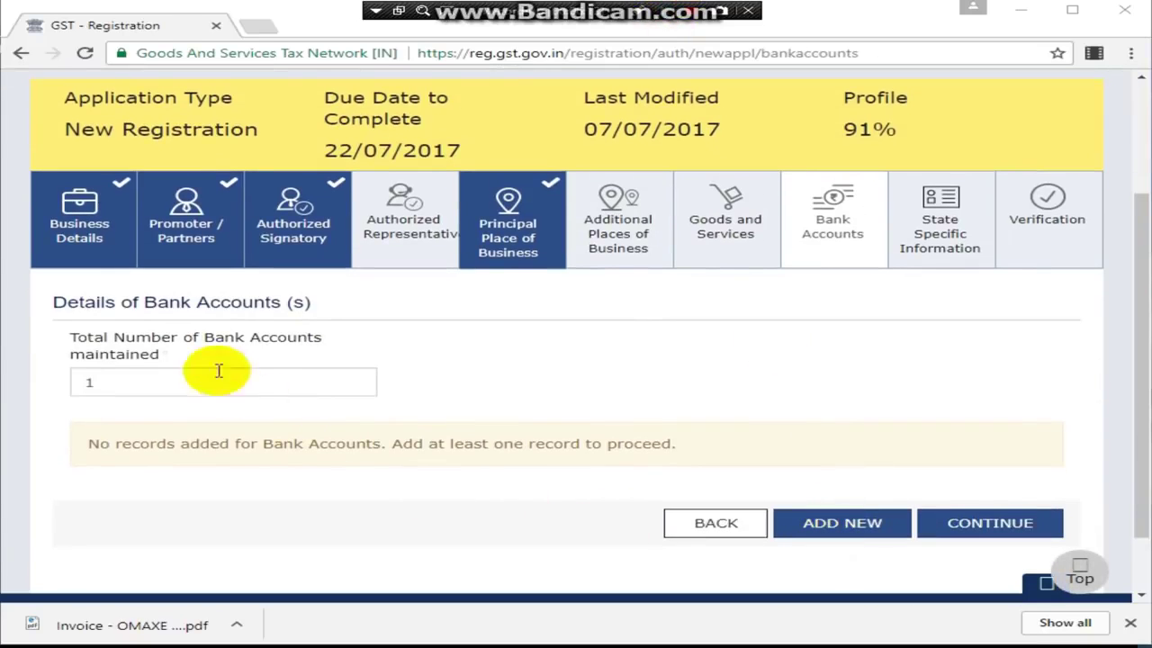
click(327, 396)
key(BackSpace)
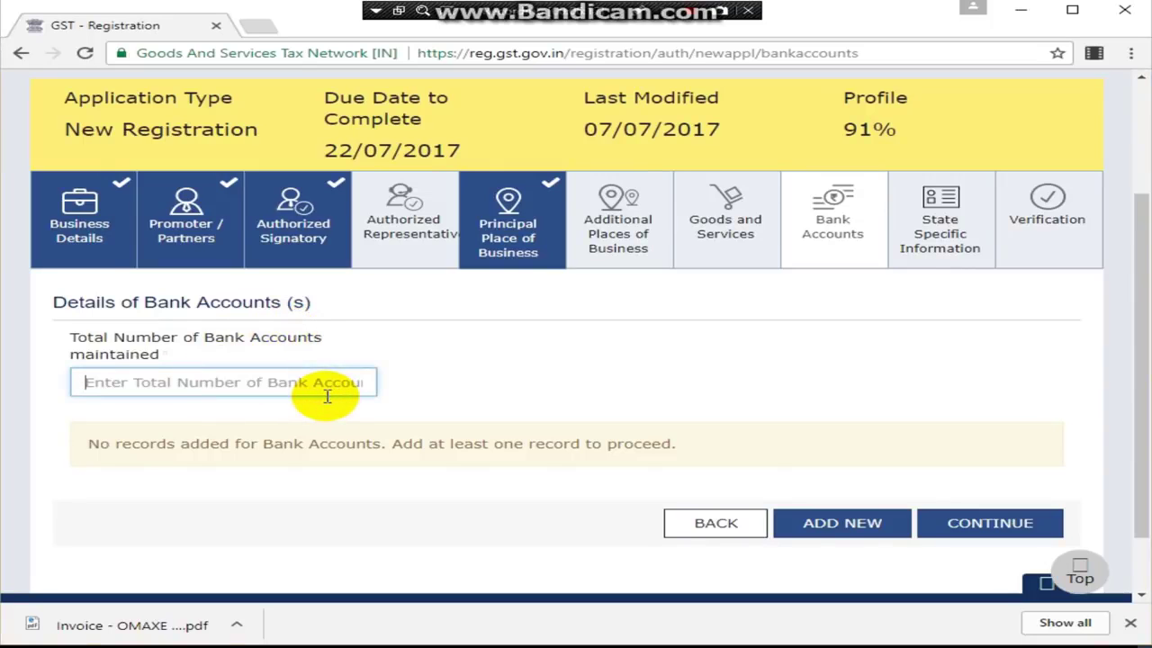
text(2)
click(574, 360)
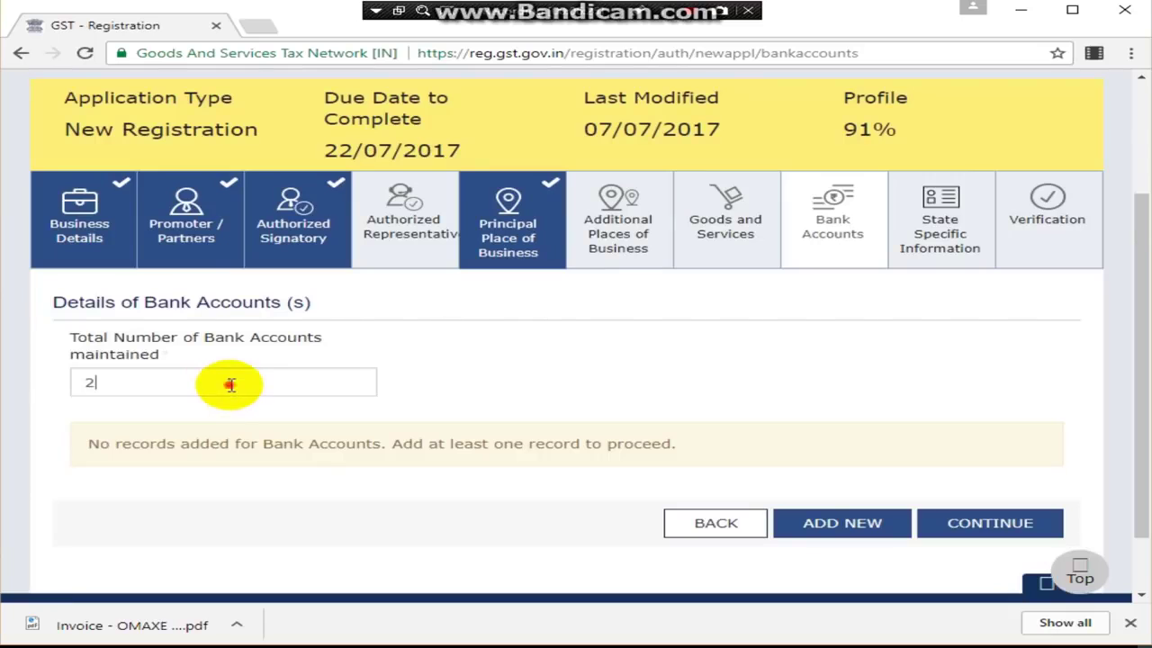
Step: Set the total number of bank accounts maintained to 1 and start adding a new bank account record
click(231, 384)
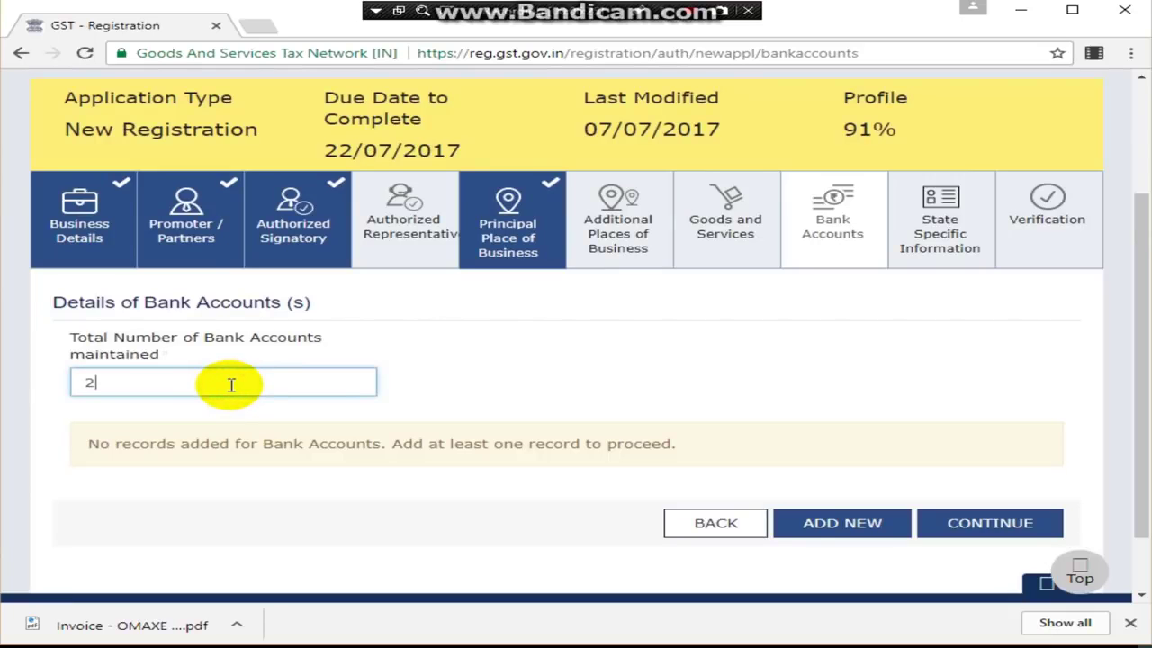
key(BackSpace)
text(1)
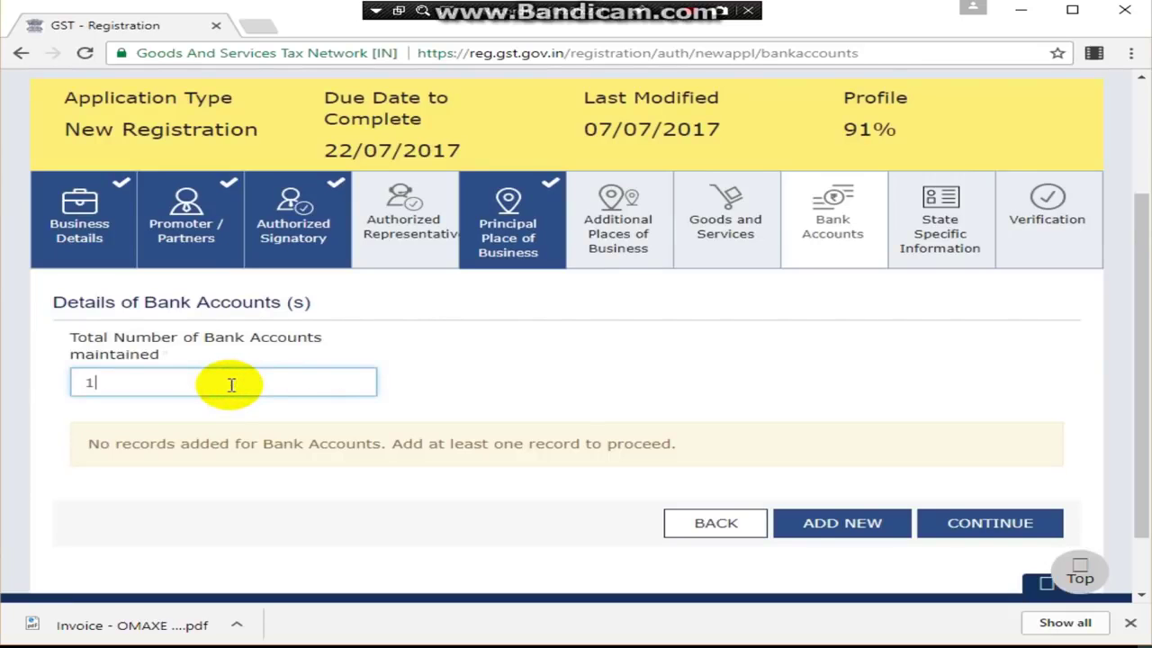
click(720, 410)
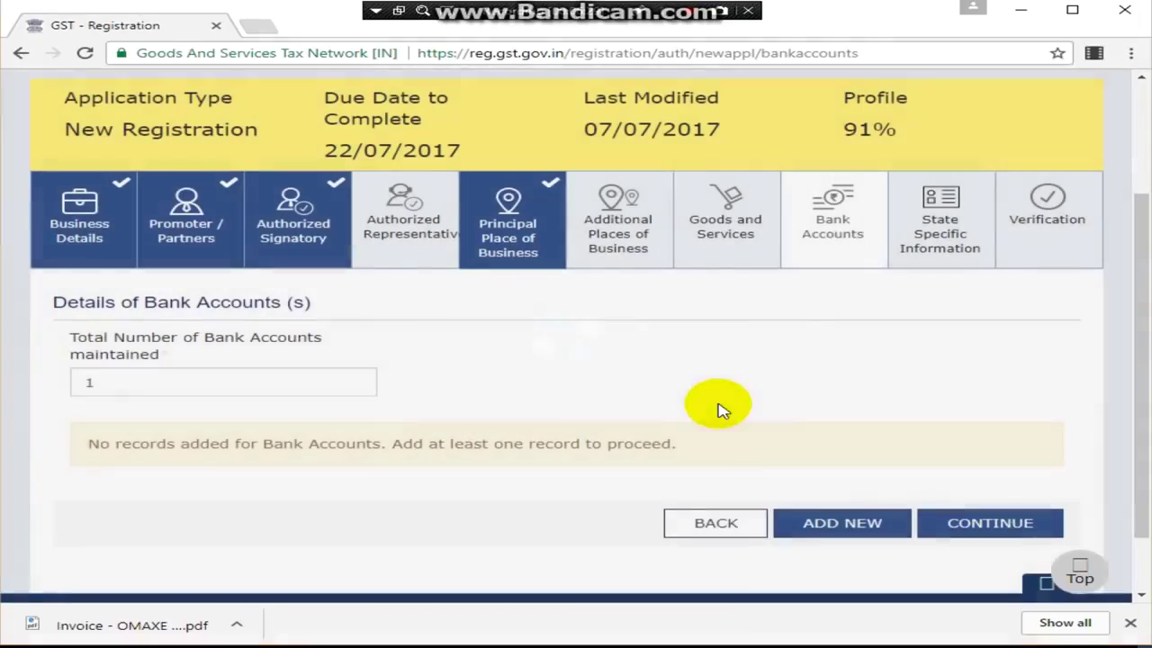
click(833, 529)
scroll(775, 504, down, 1)
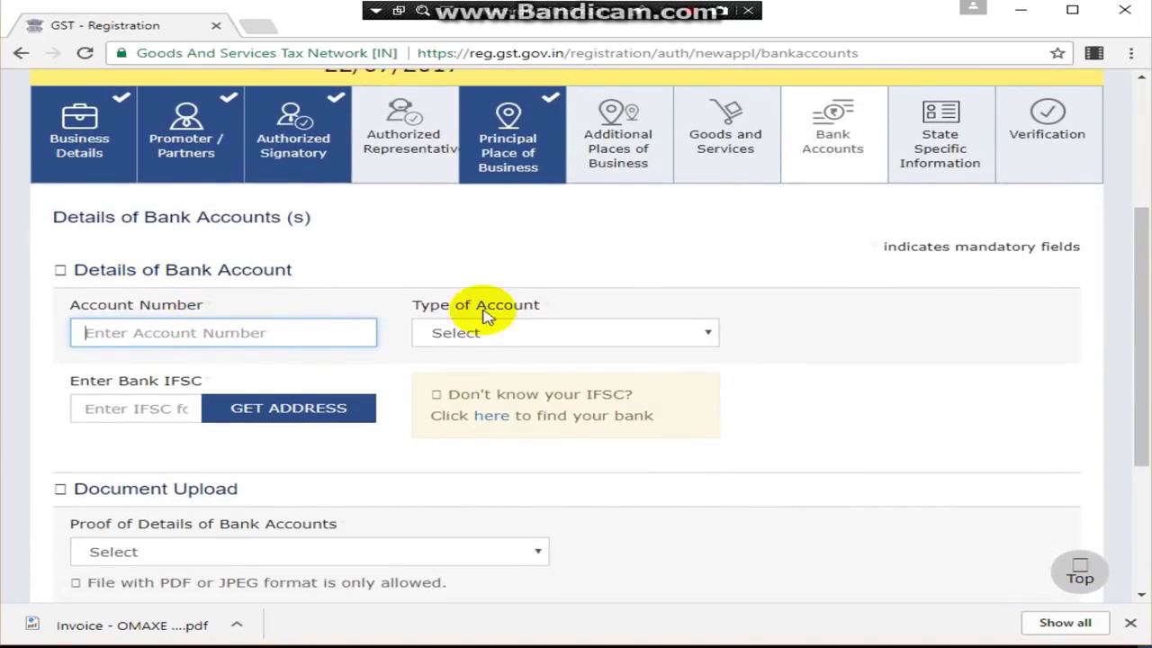
Step: Review the bank account form, including the account type options, the IFSC field and the accepted proof documents
click(564, 340)
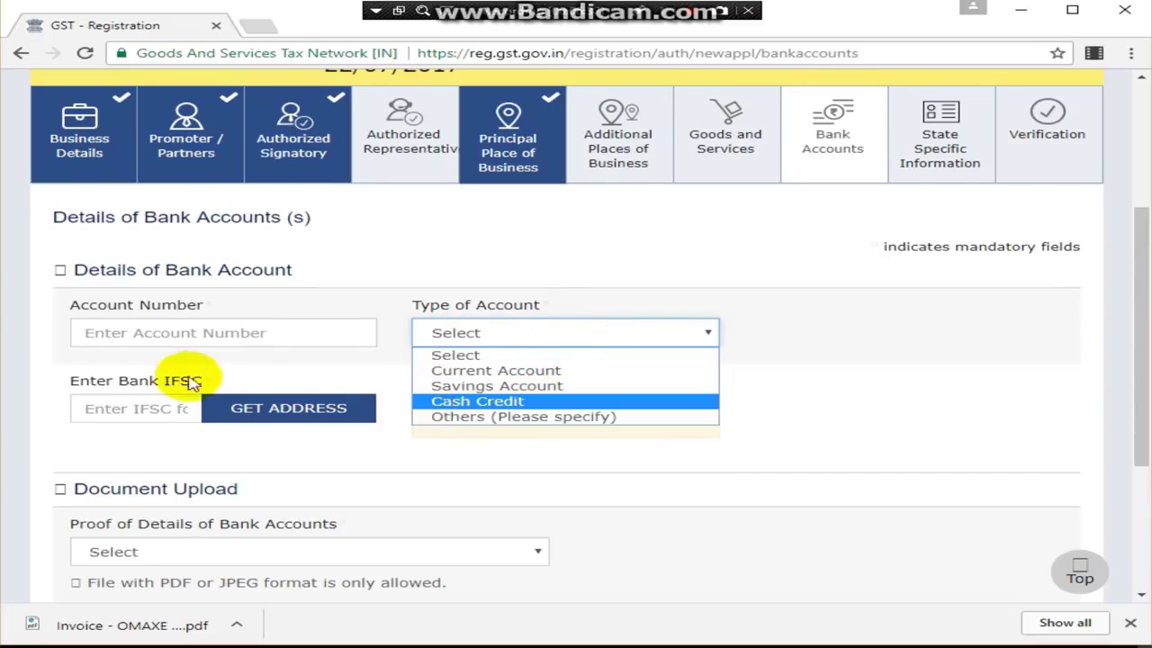
click(102, 410)
scroll(250, 453, down, 1)
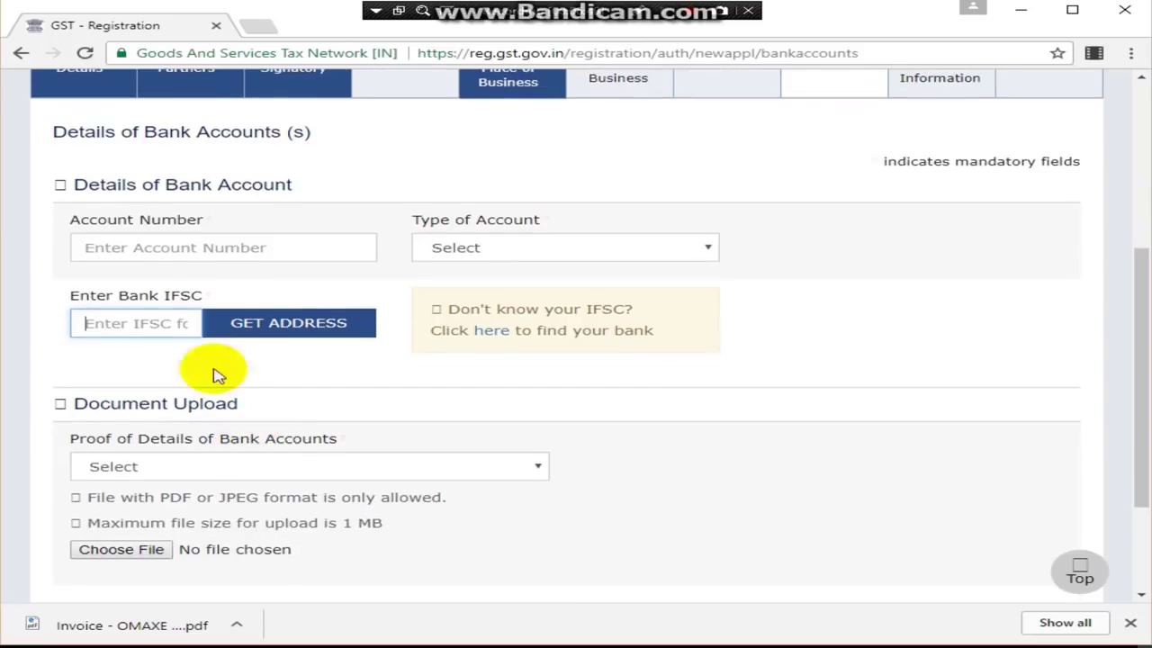
click(306, 467)
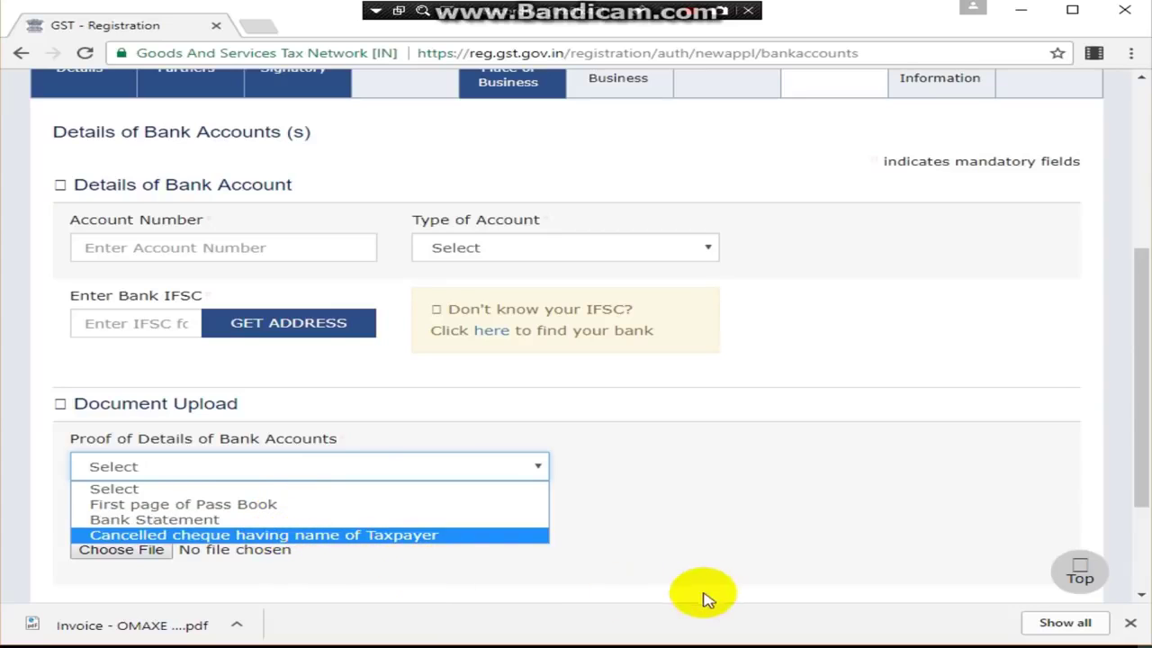
click(726, 561)
scroll(618, 550, down, 2)
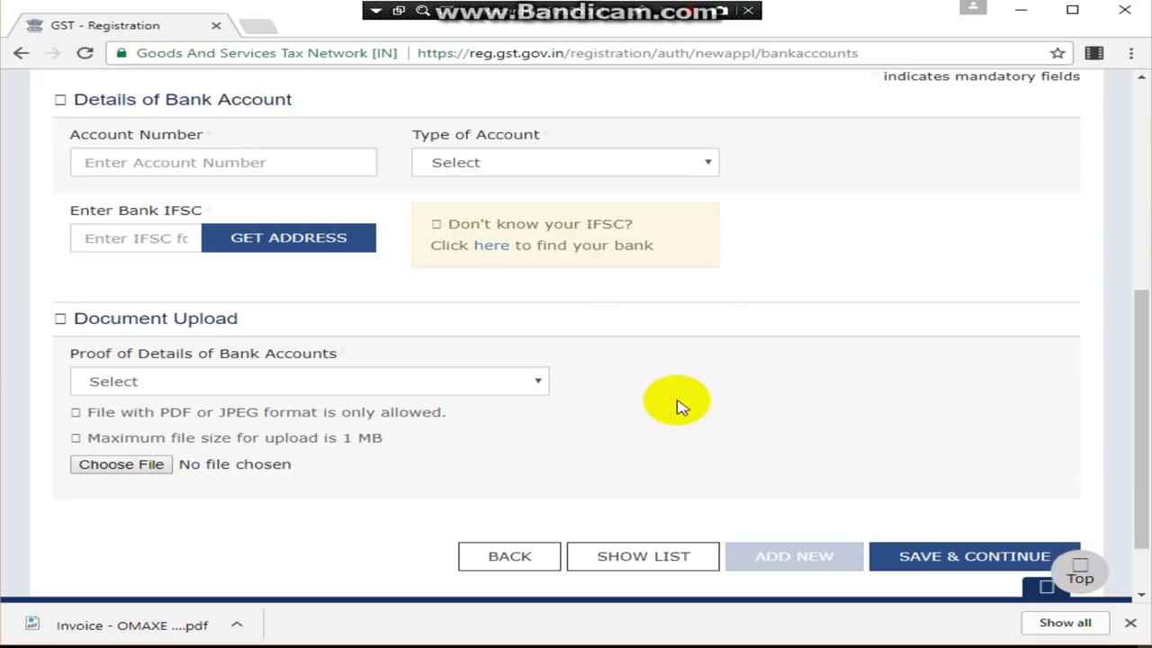
scroll(708, 399, up, 1)
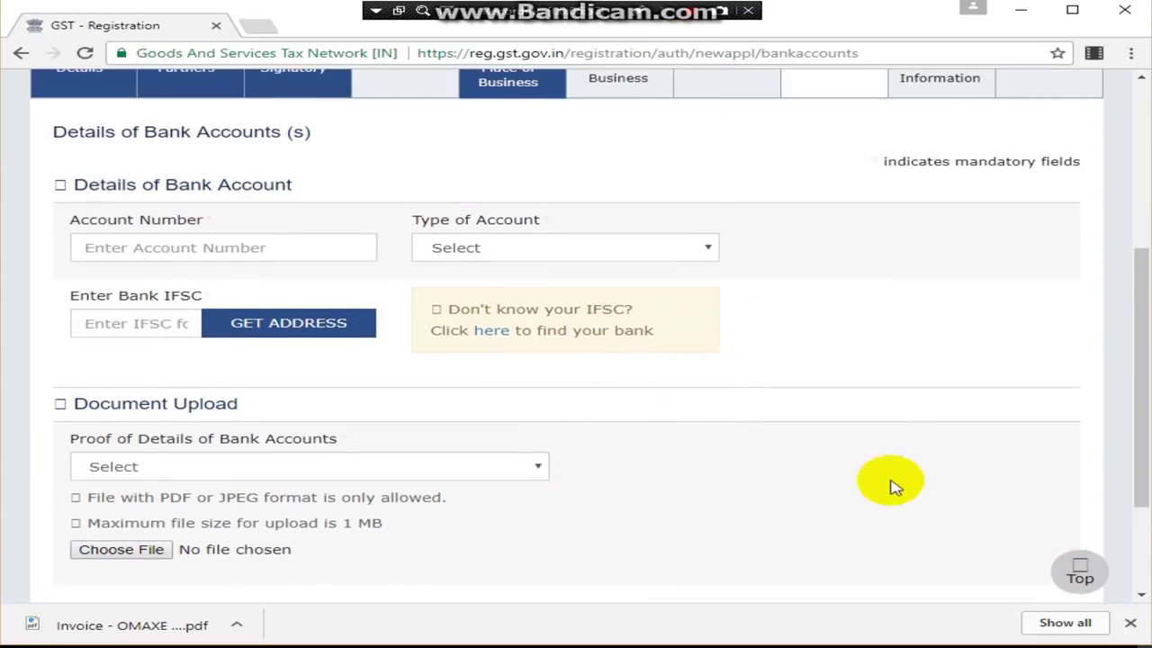
scroll(891, 486, down, 2)
scroll(640, 316, up, 1)
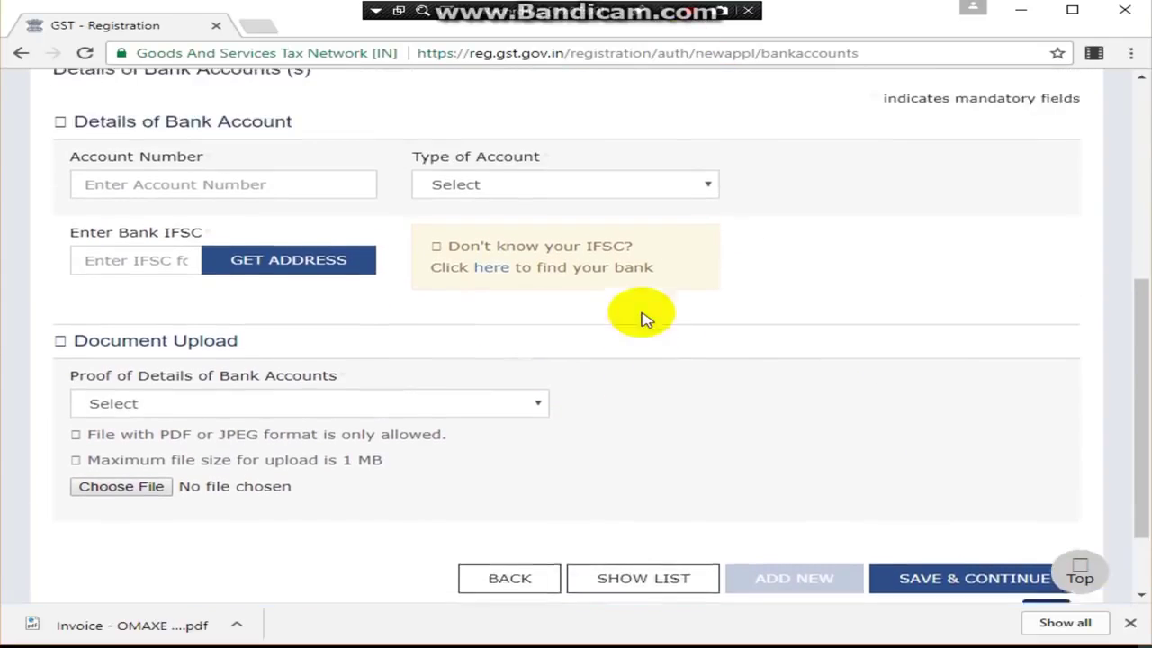
scroll(645, 319, up, 1)
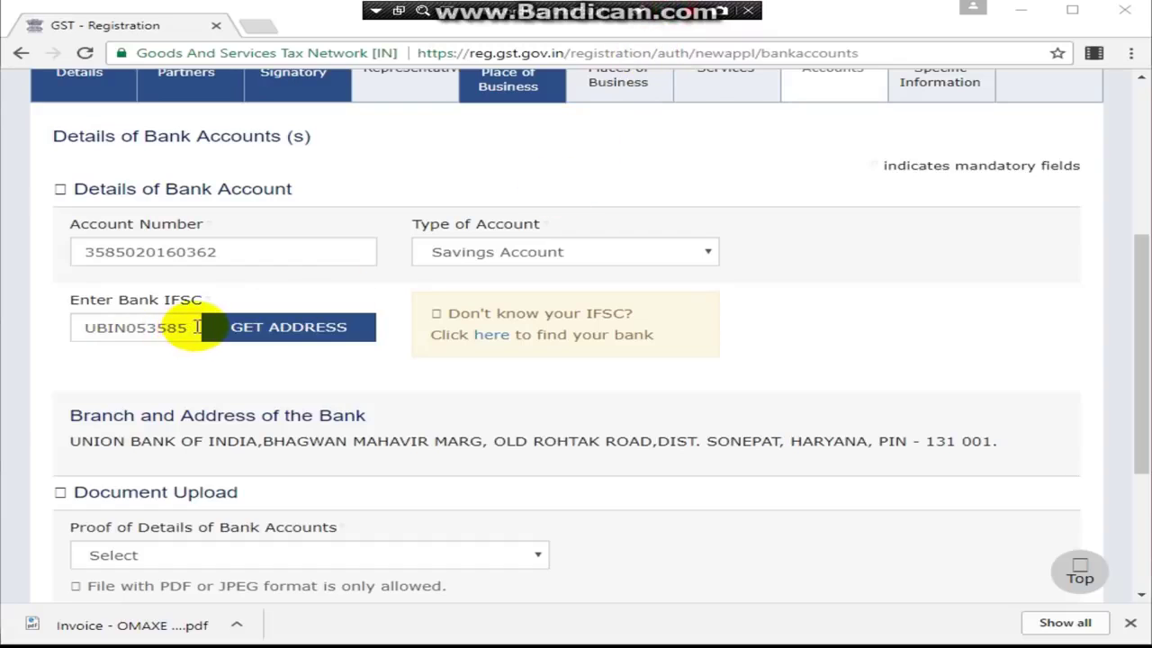
Step: Retrieve the bank's branch and address from the entered IFSC
double_click(196, 326)
click(232, 333)
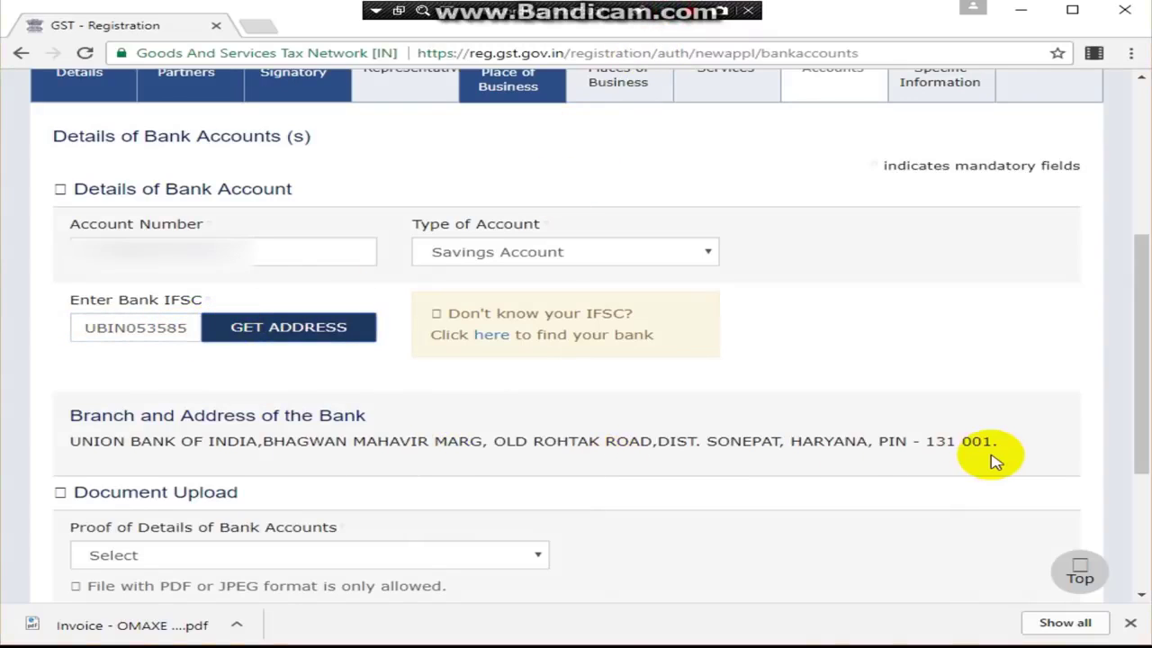
Step: Open the IFSC bank finder and set the bank to Union Bank of India and the state to Haryana
click(504, 338)
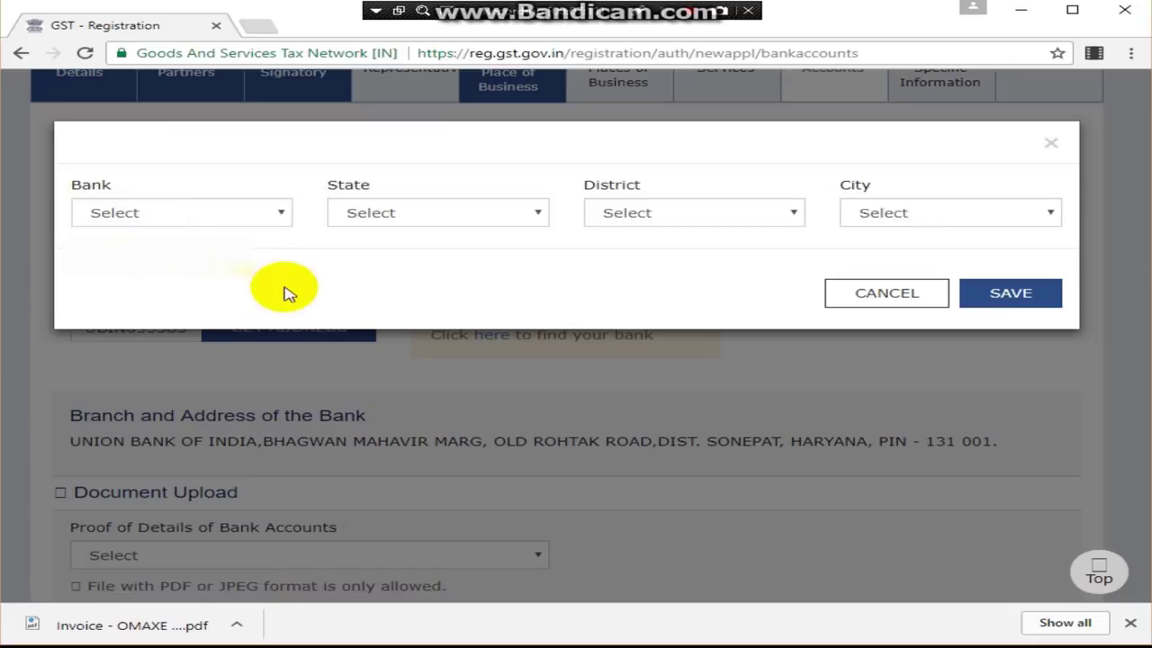
click(239, 213)
key(u)
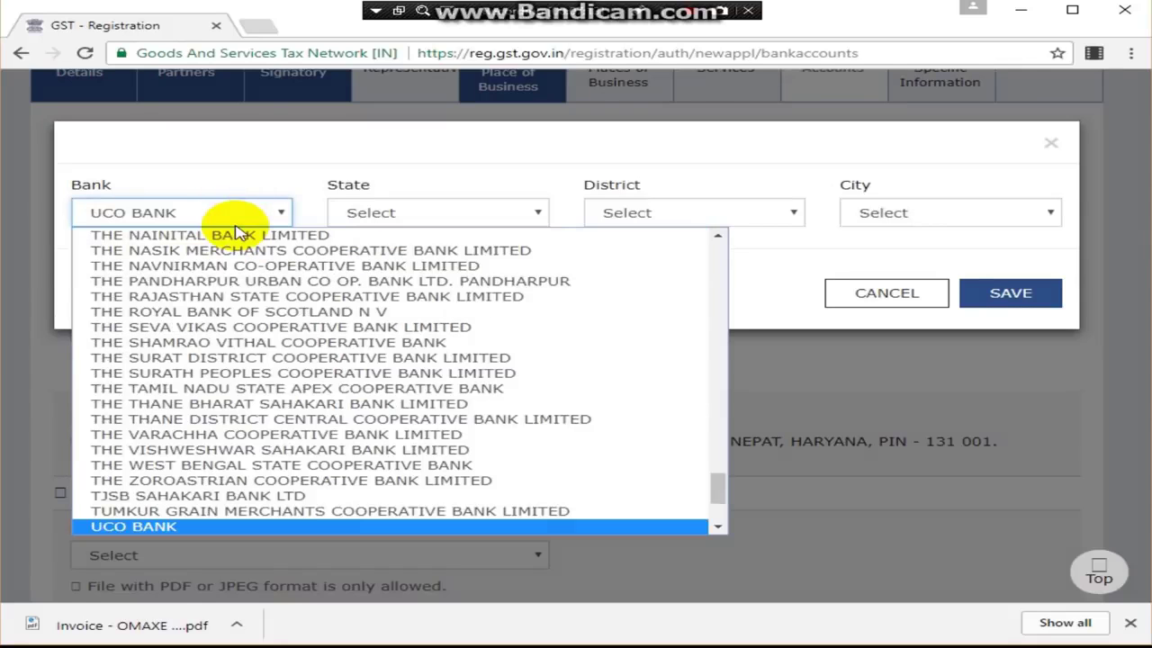
scroll(274, 486, down, 3)
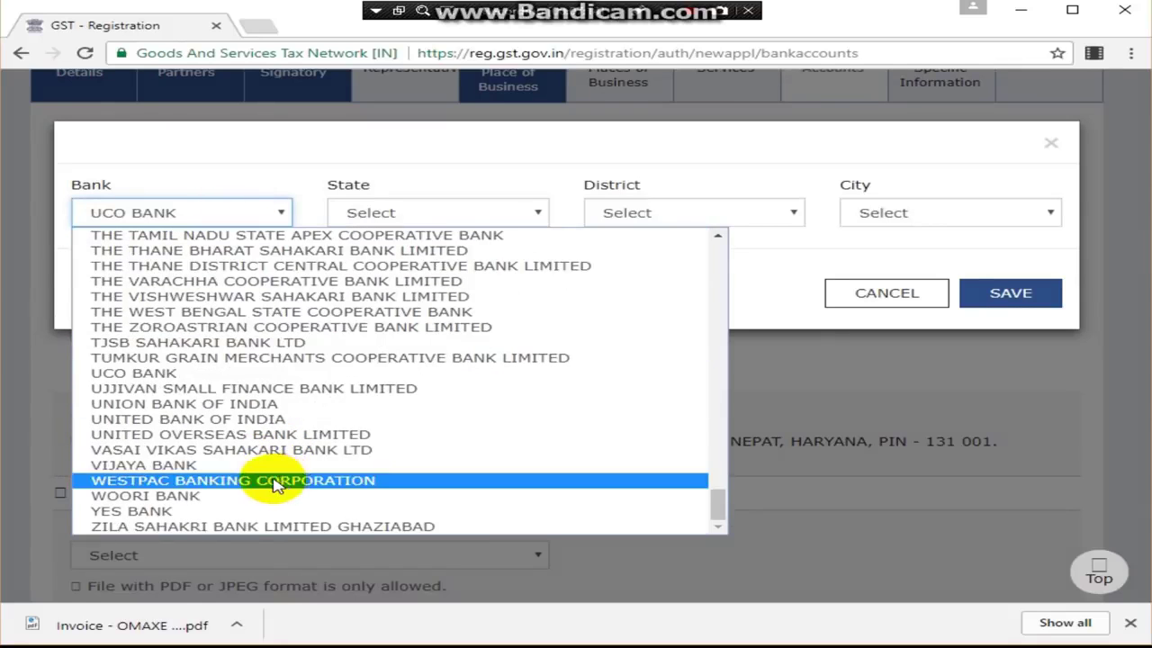
click(236, 412)
click(410, 212)
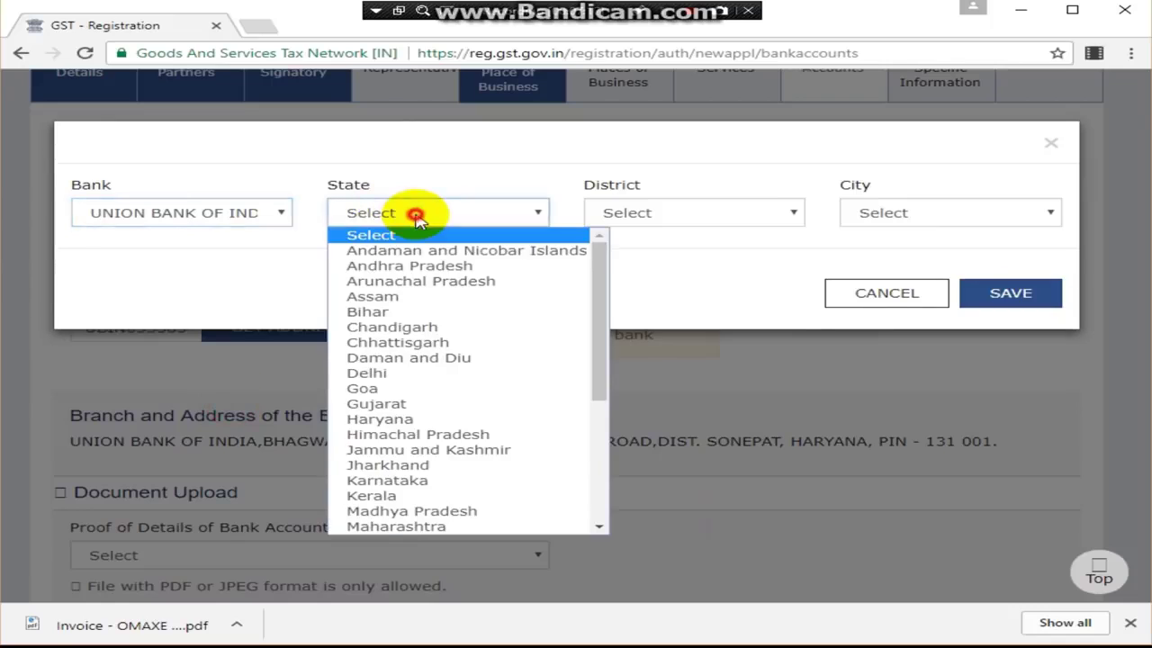
key(h)
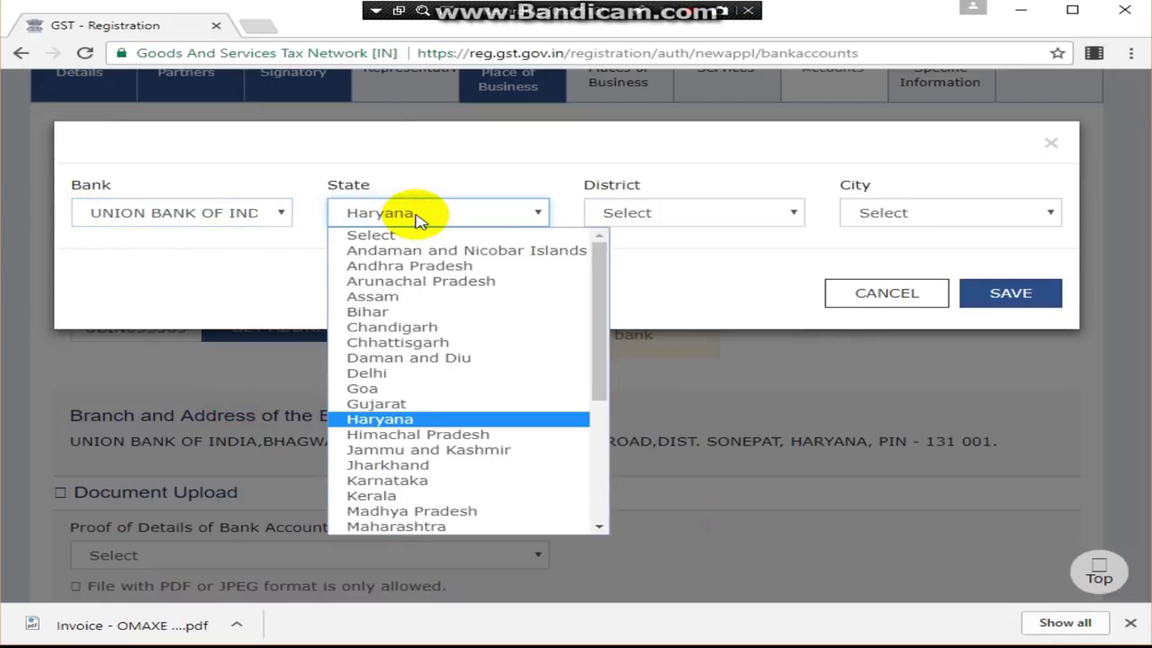
click(432, 419)
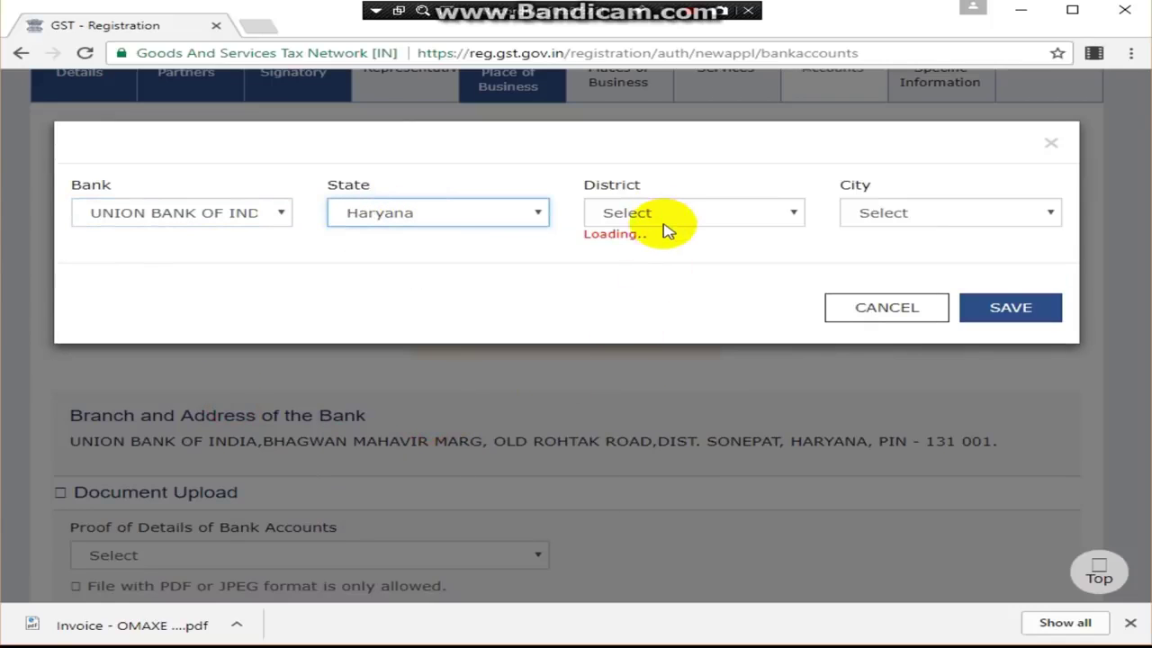
Step: Narrow the bank finder to district SONEPAT and city SONEPAT, view the listed branches, and close it without saving
click(669, 222)
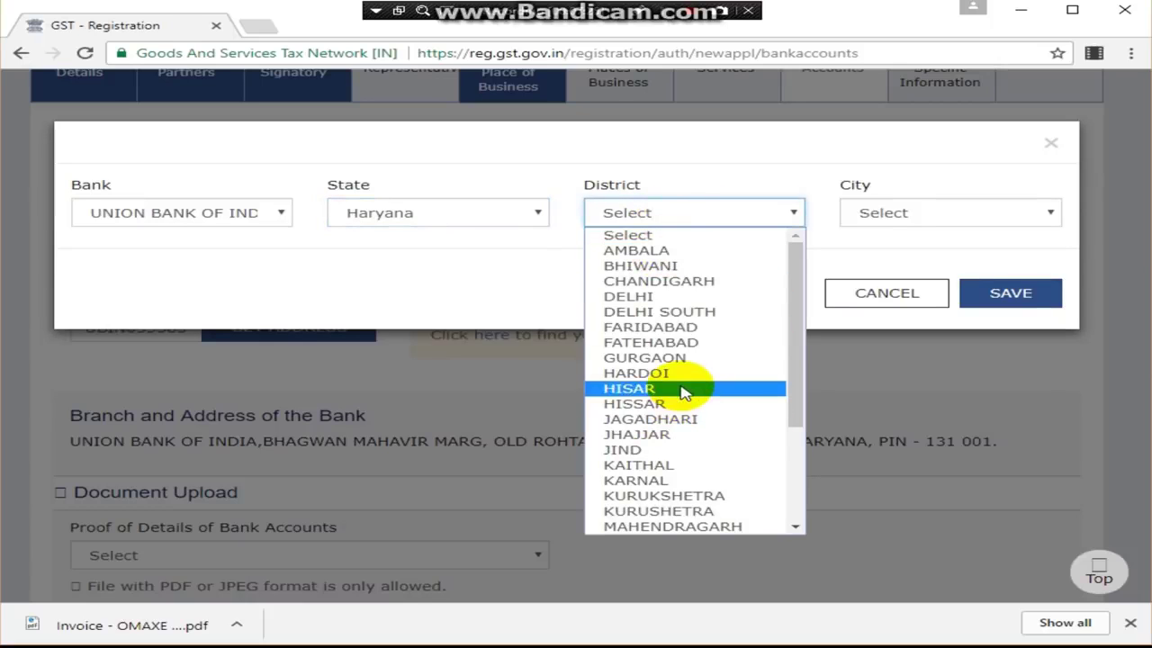
scroll(675, 464, down, 3)
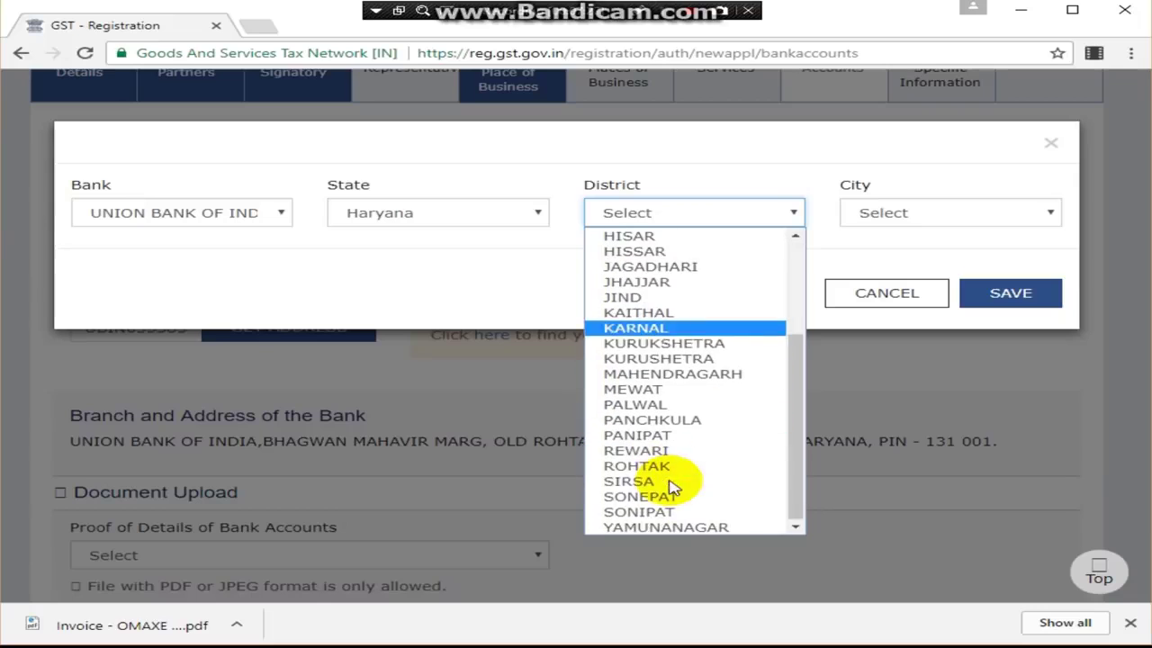
click(672, 496)
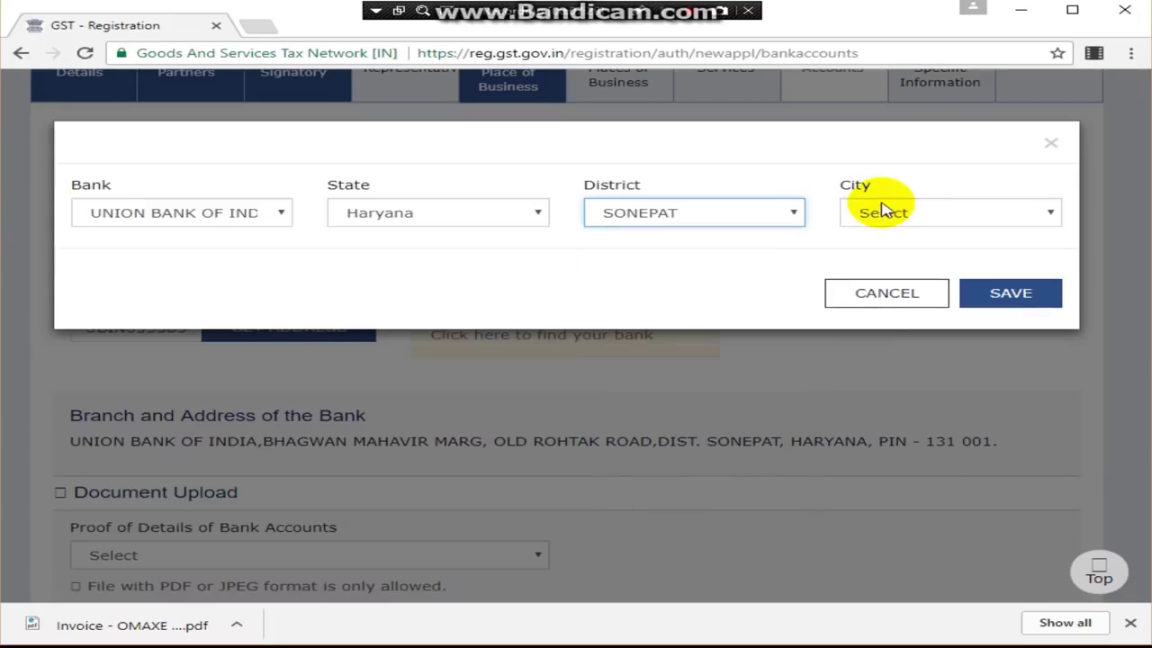
click(883, 214)
click(890, 265)
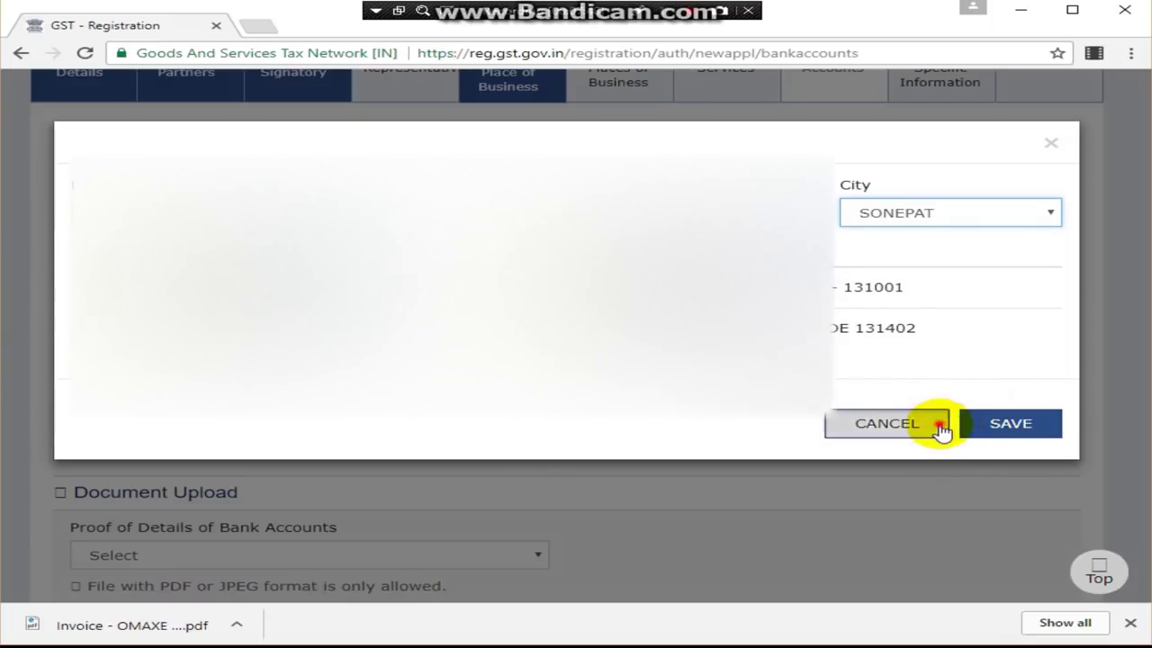
click(939, 428)
Step: Attach a Bank Statement as proof of the bank account details and save the Bank Accounts section
scroll(702, 441, down, 1)
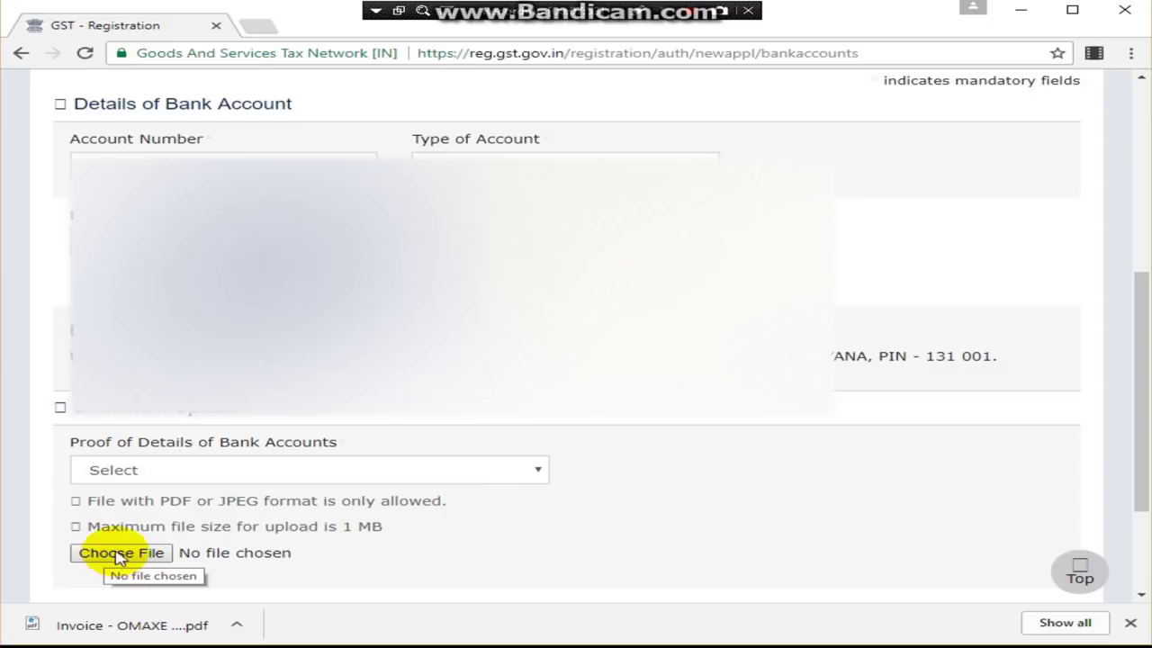
click(221, 470)
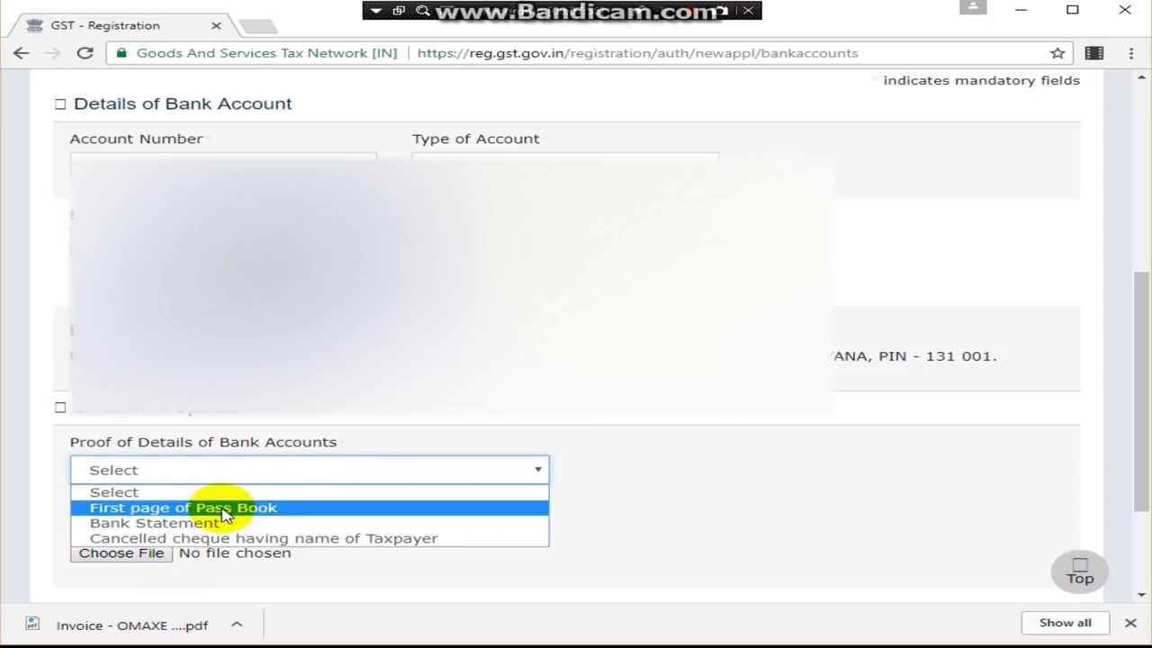
click(225, 509)
scroll(895, 385, down, 1)
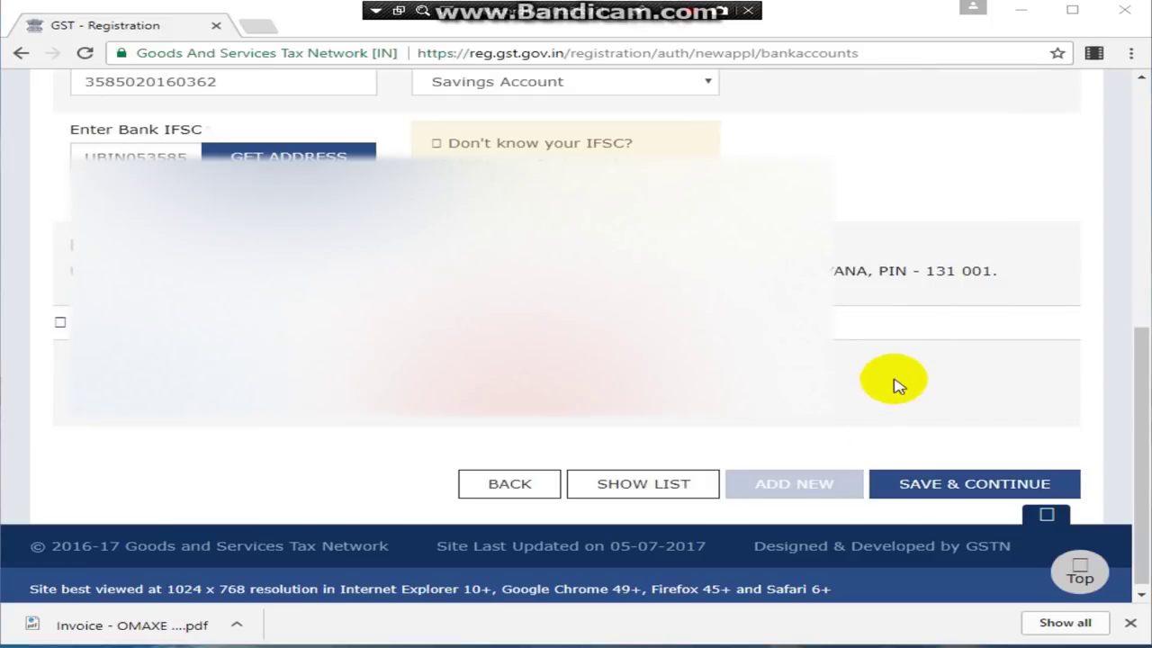
click(920, 491)
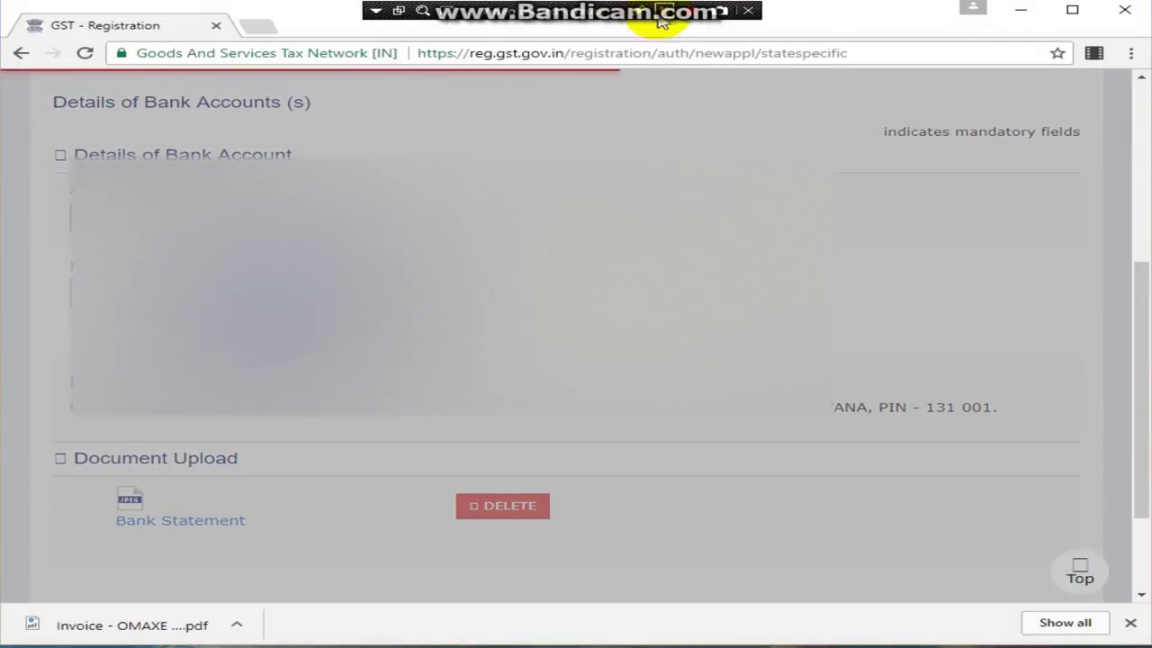
Step: Leave the professional tax and excise license fields blank and save the State Specific Information section
scroll(506, 560, down, 2)
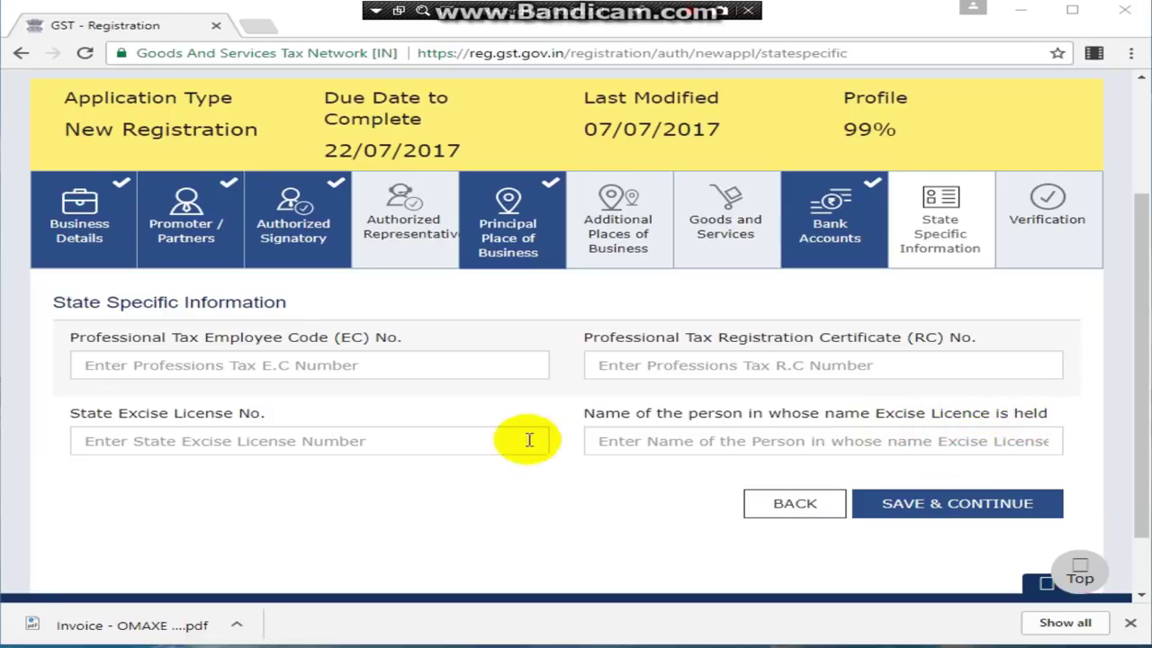
click(984, 366)
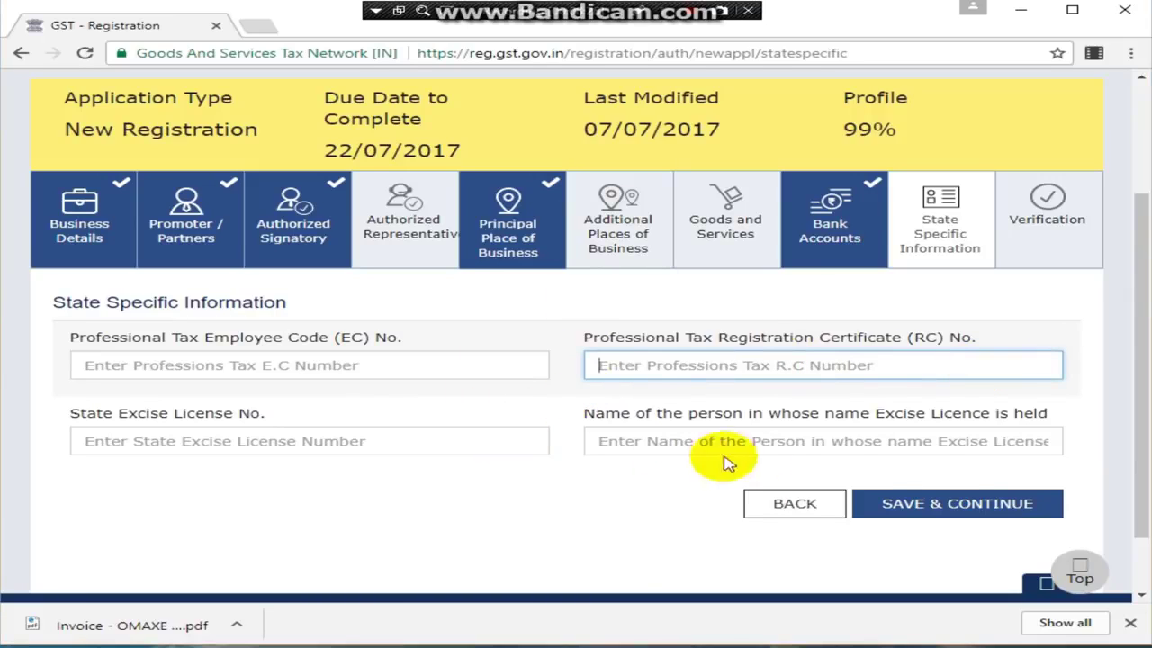
click(952, 504)
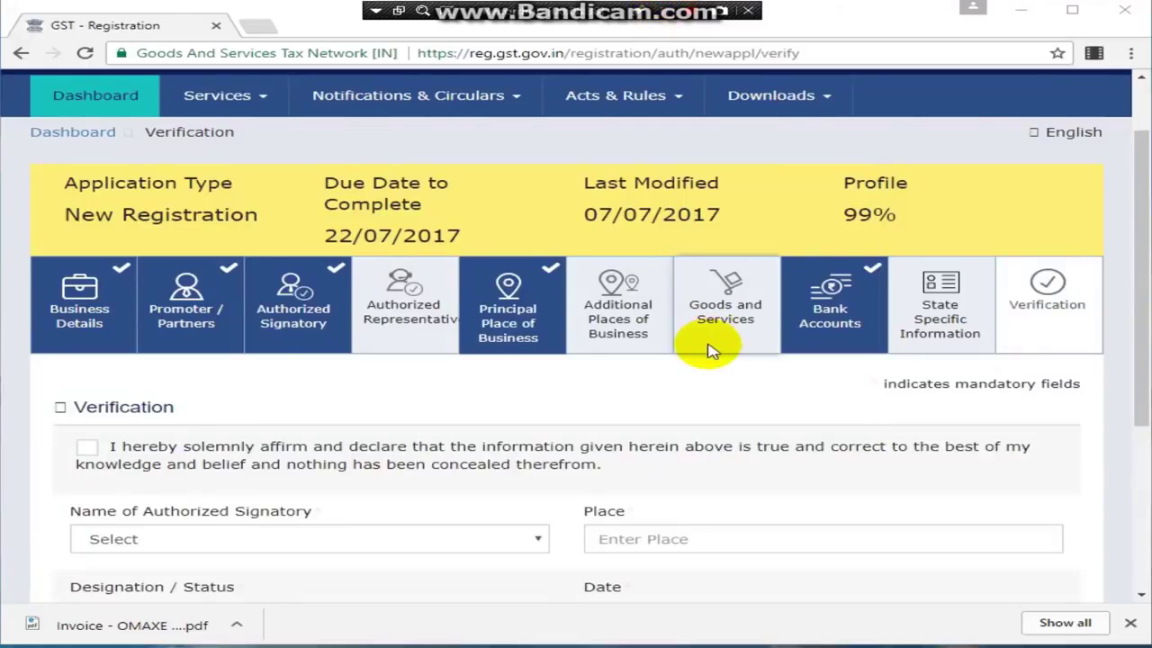
Step: Check the profile completion figure and revisit the Business Details and Promoter / Partners sections
drag(945, 175, 808, 174)
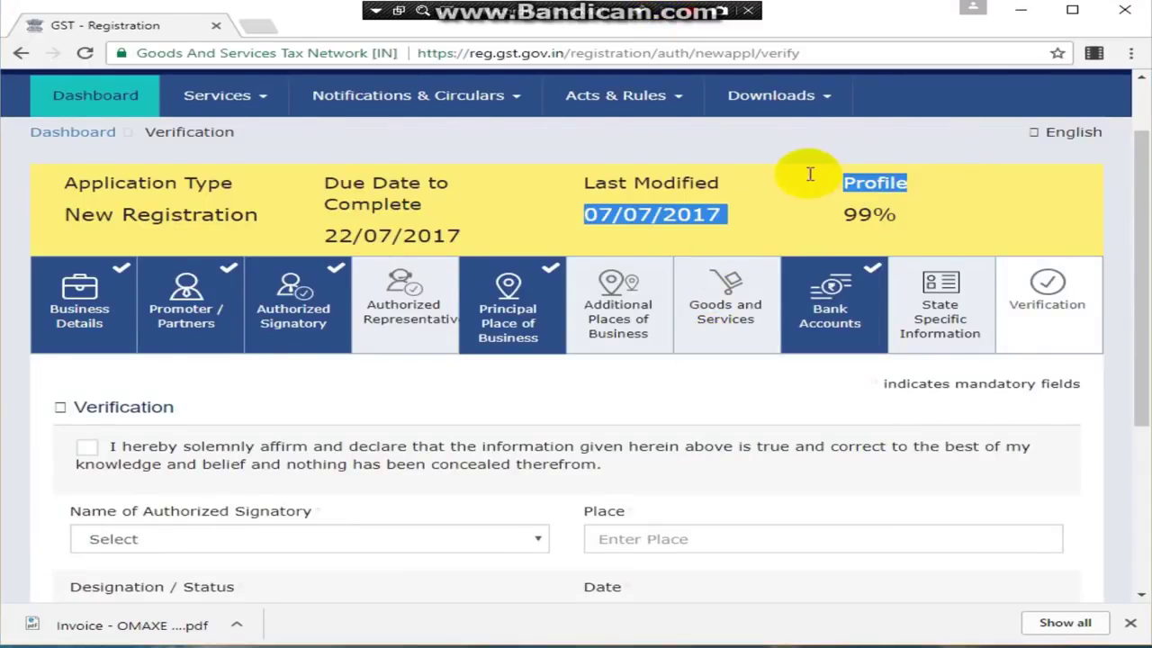
click(840, 225)
double_click(840, 225)
click(955, 225)
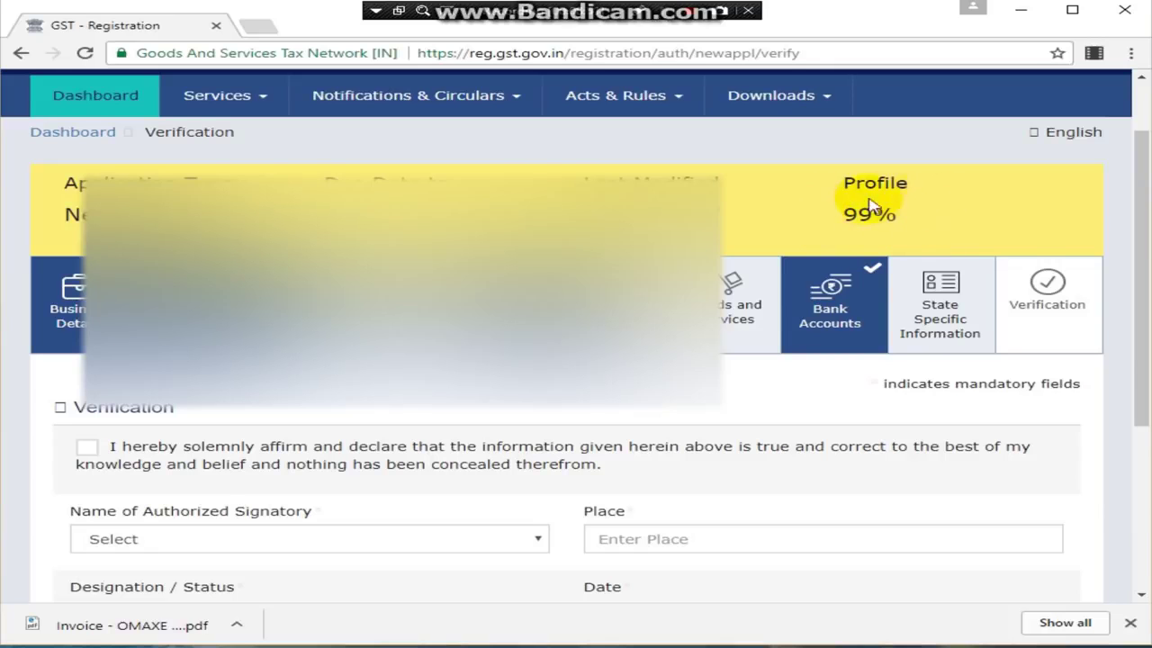
click(70, 311)
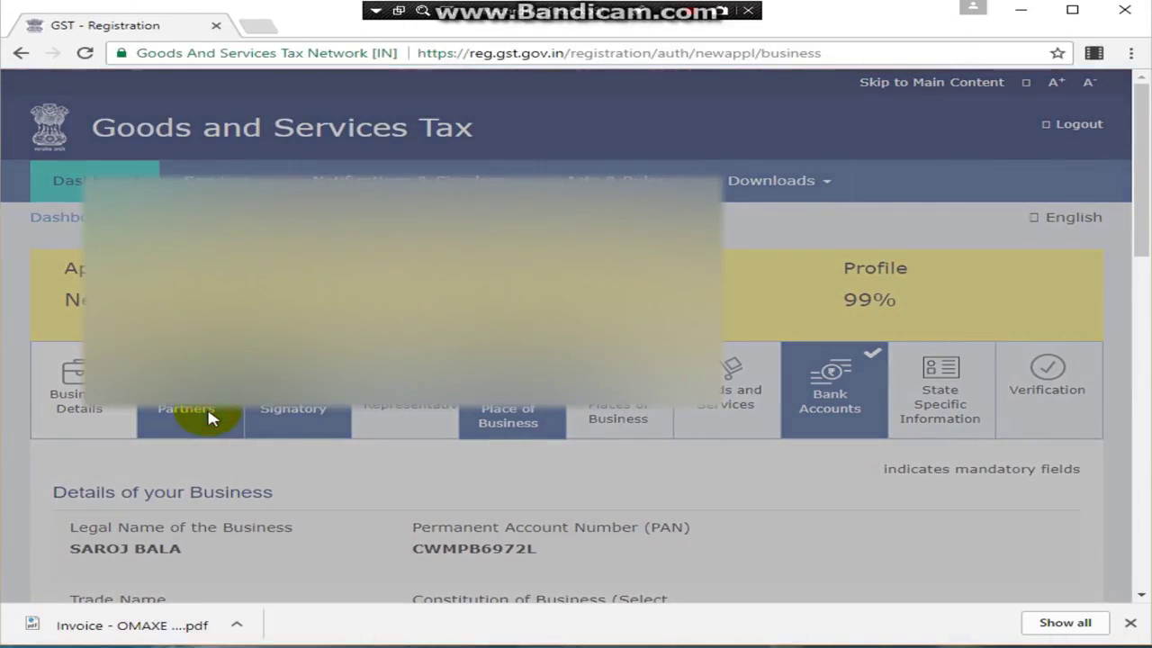
scroll(592, 485, down, 2)
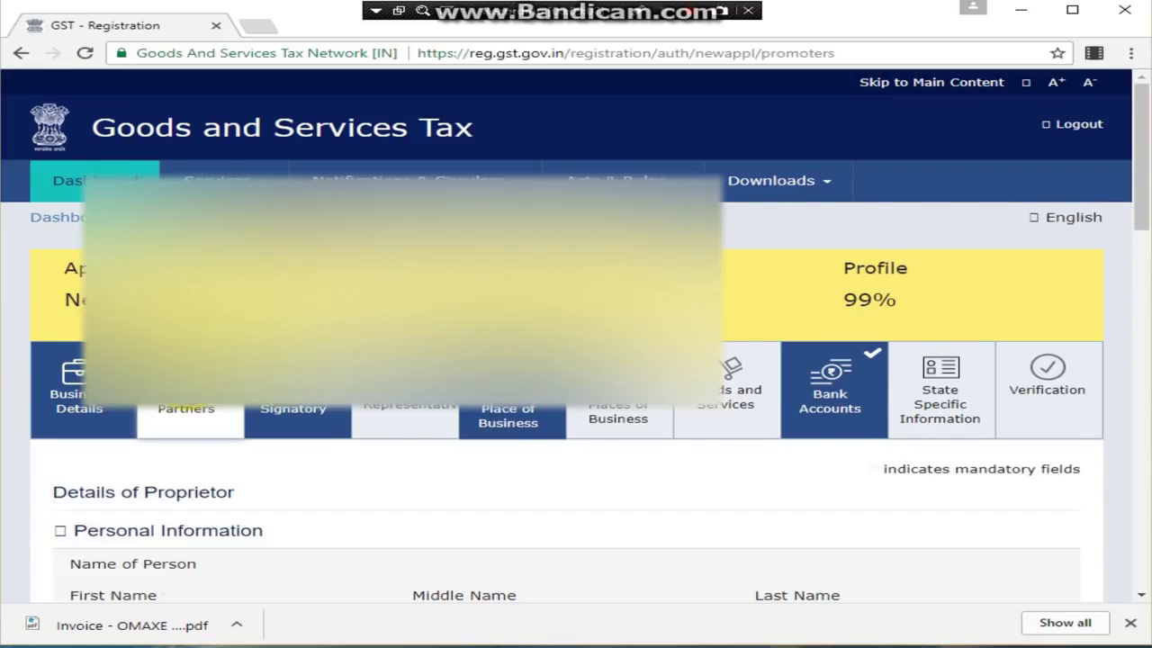
Step: In Verification, accept the declaration, select the proprietor as authorized signatory and enter SONEPAT as the place
click(1067, 396)
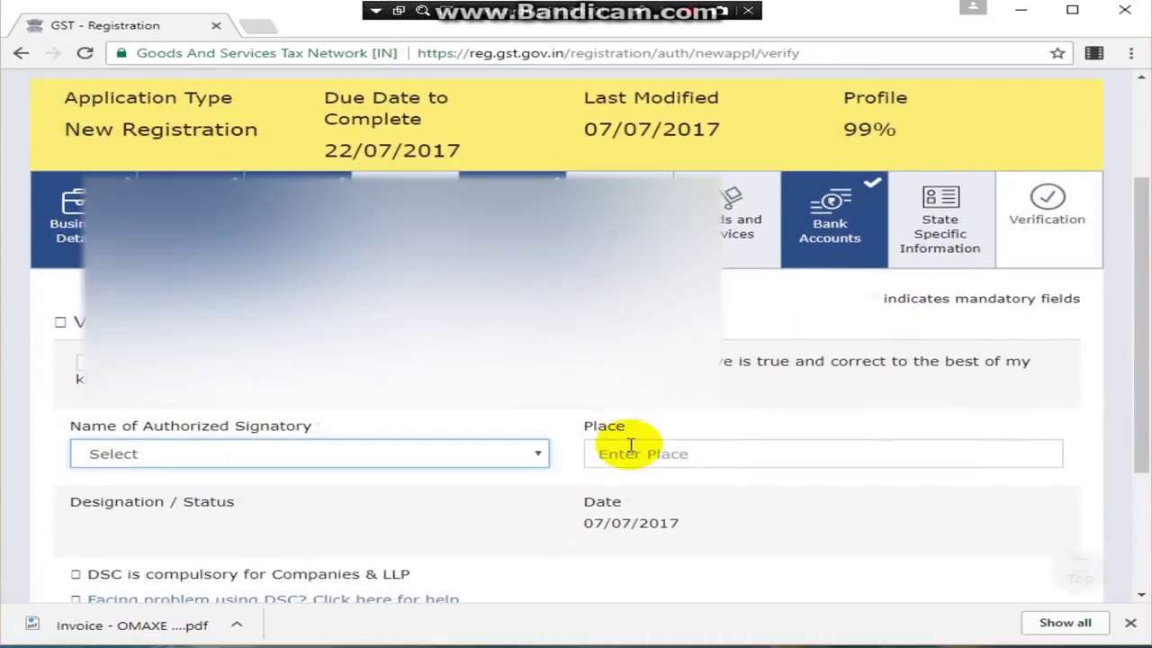
click(78, 364)
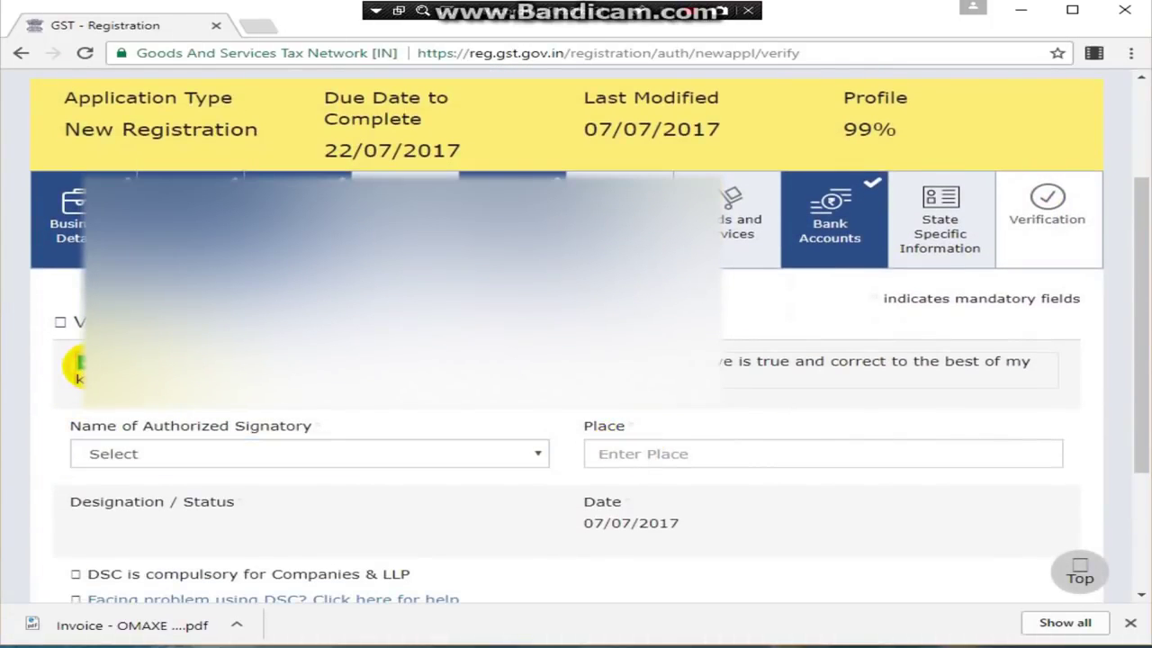
click(214, 456)
click(229, 491)
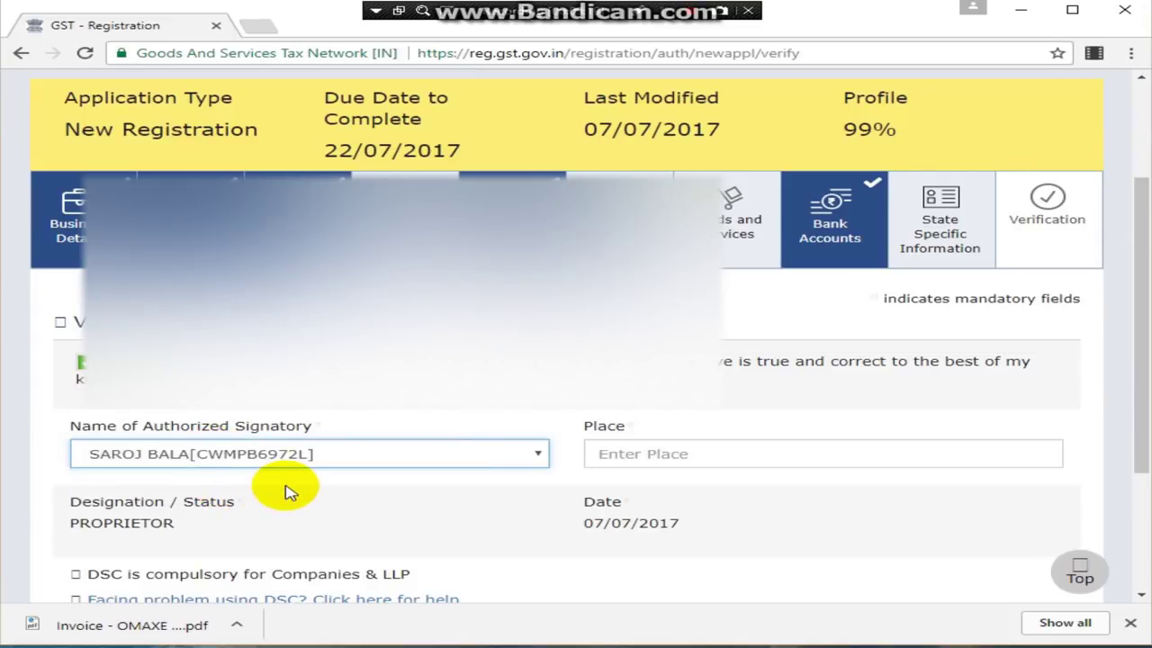
click(691, 454)
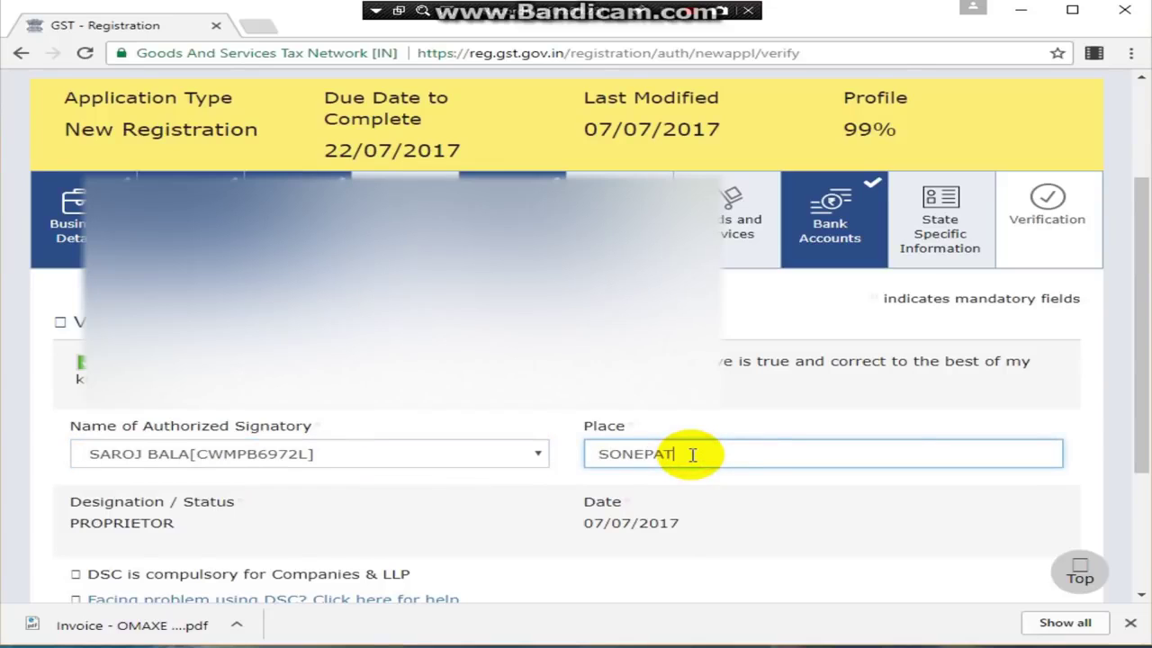
text(SONEPAT)
Step: Examine the DSC, e-signature and EVC submission options, the filled verification details and the promoter form
scroll(690, 454, down, 3)
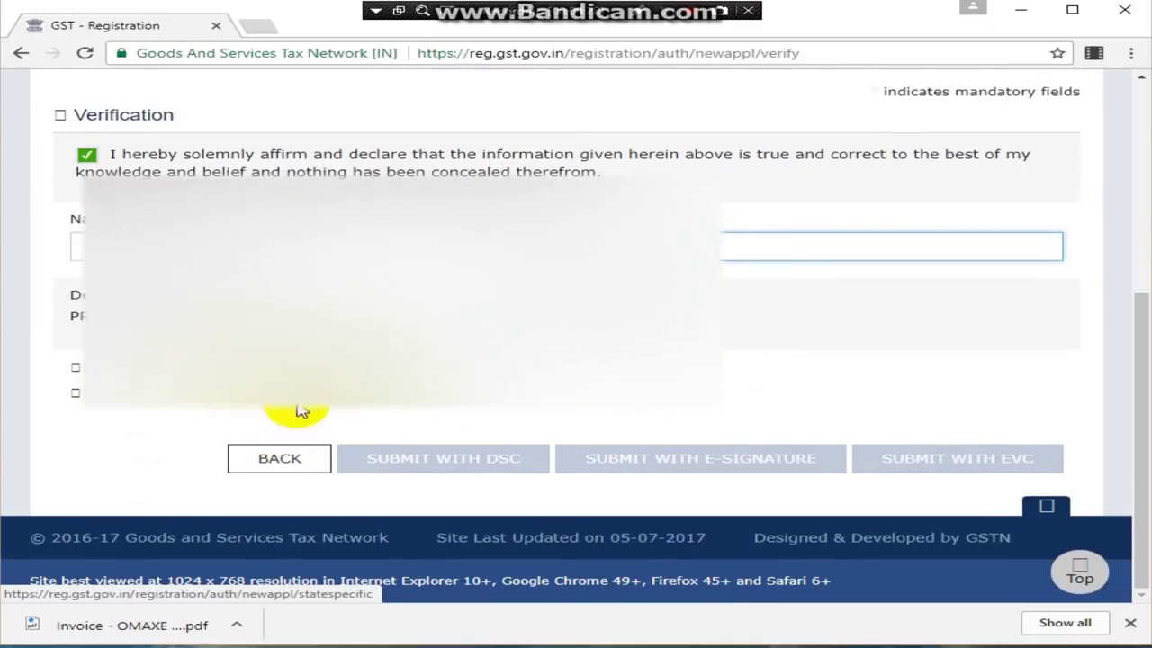
click(594, 407)
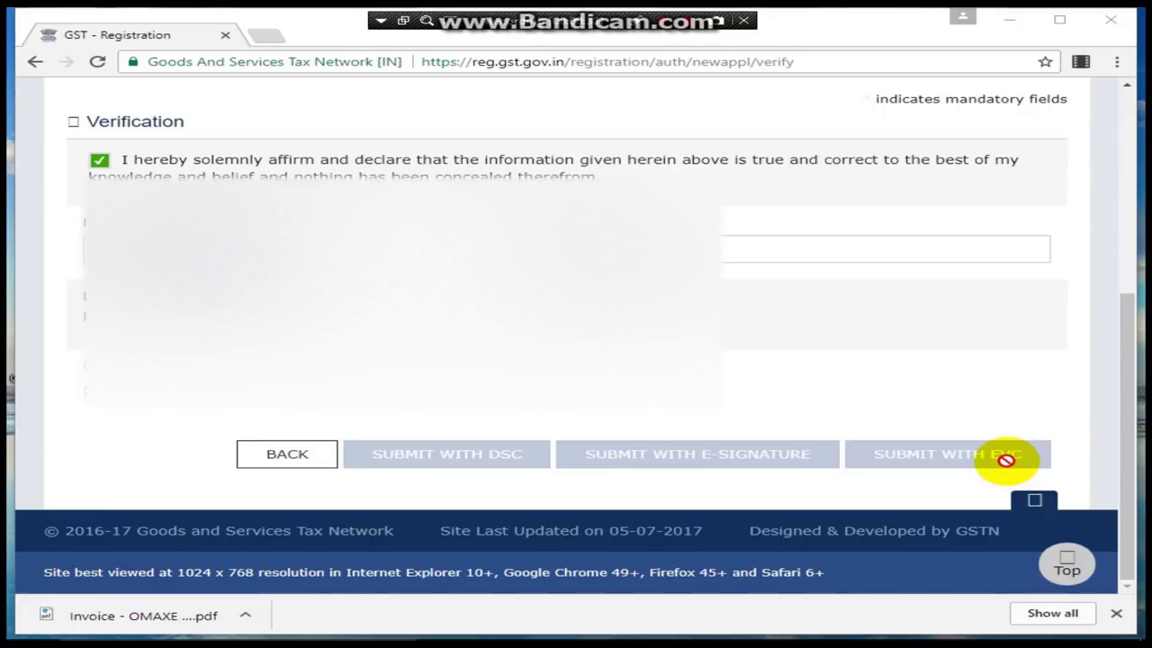
scroll(1007, 460, up, 3)
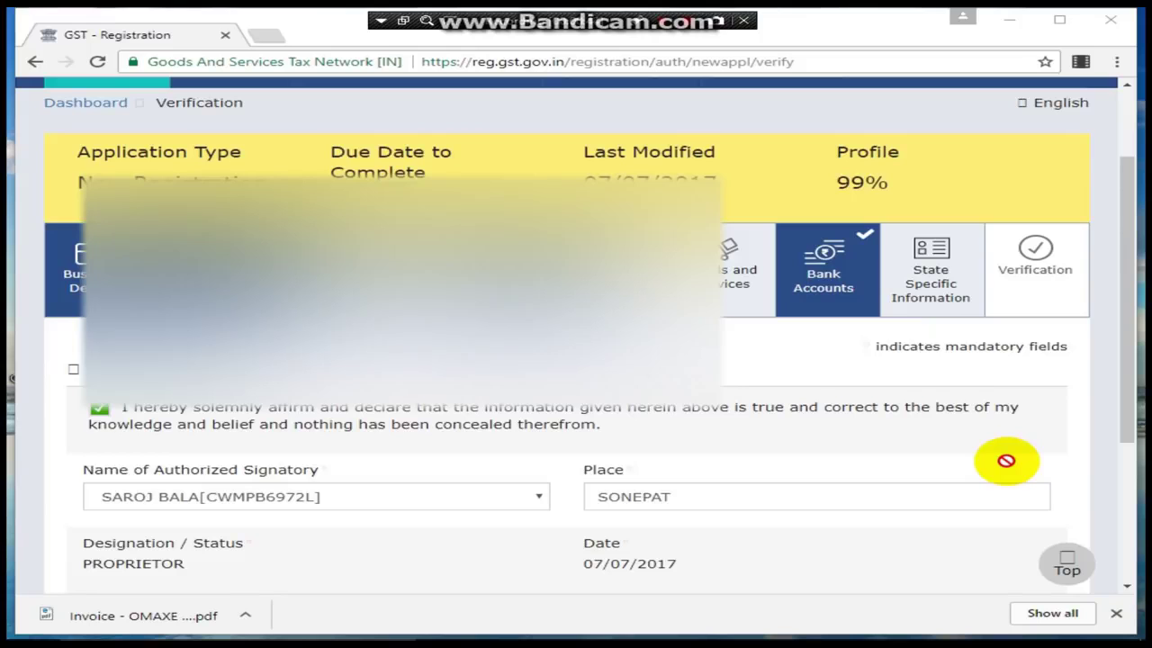
scroll(1007, 461, down, 3)
scroll(1006, 461, up, 4)
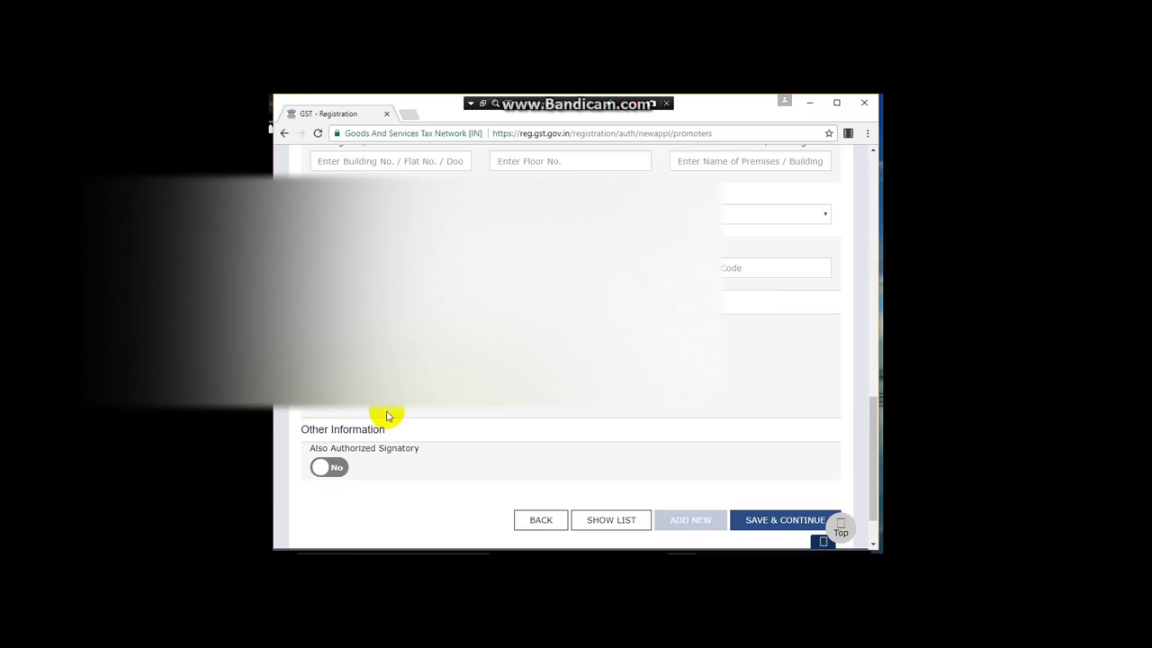
scroll(388, 416, up, 10)
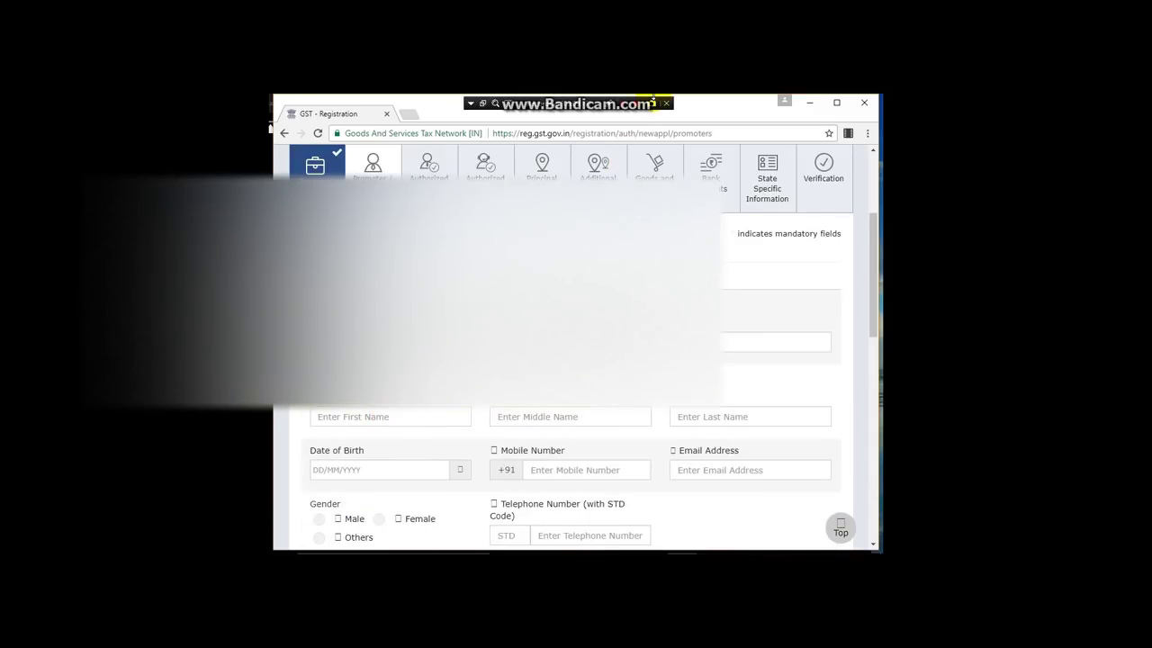